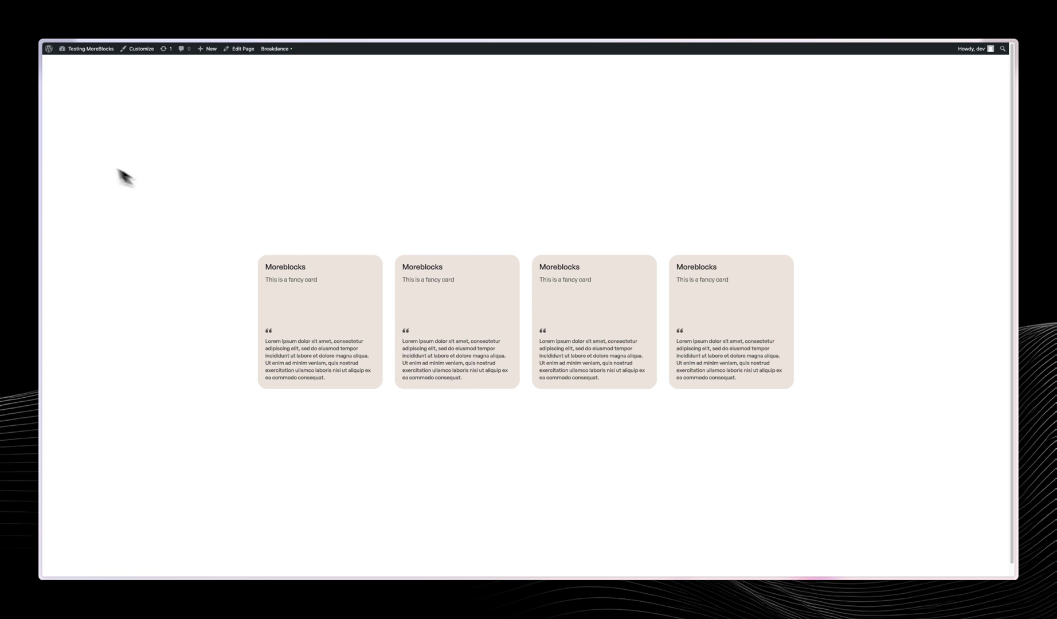
# Step: Switch to the page builder and delete the existing section containing the four cards
pyautogui.moveTo(40, 146)
pyautogui.click(78, 158)
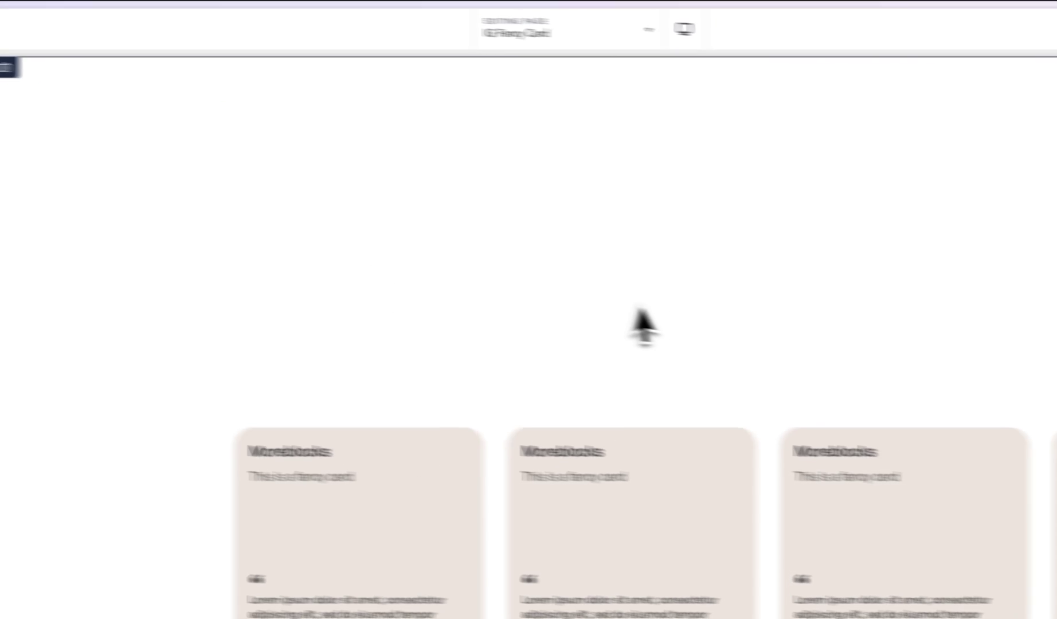
pyautogui.click(963, 58)
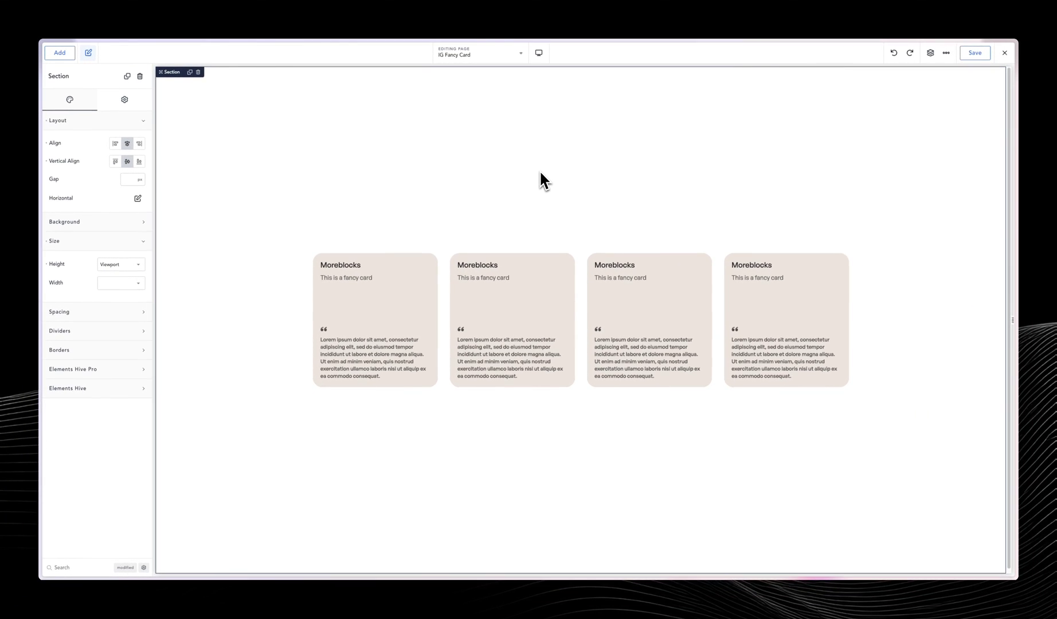
pyautogui.press('Delete')
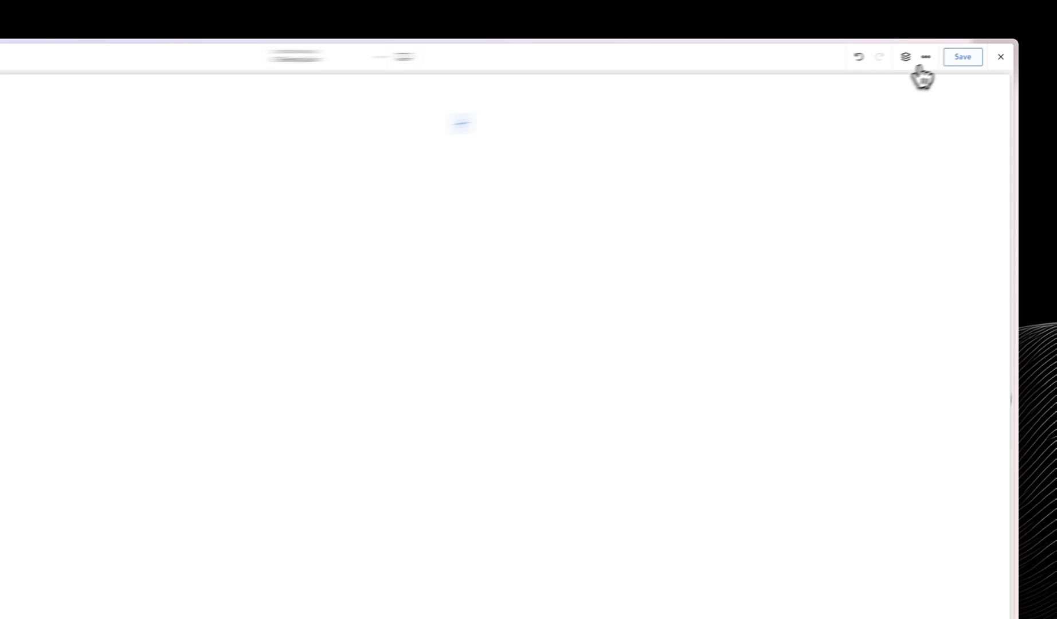
# Step: Delete all five .mbs-card selectors from the Selectors list and save the page
pyautogui.click(926, 56)
pyautogui.click(892, 135)
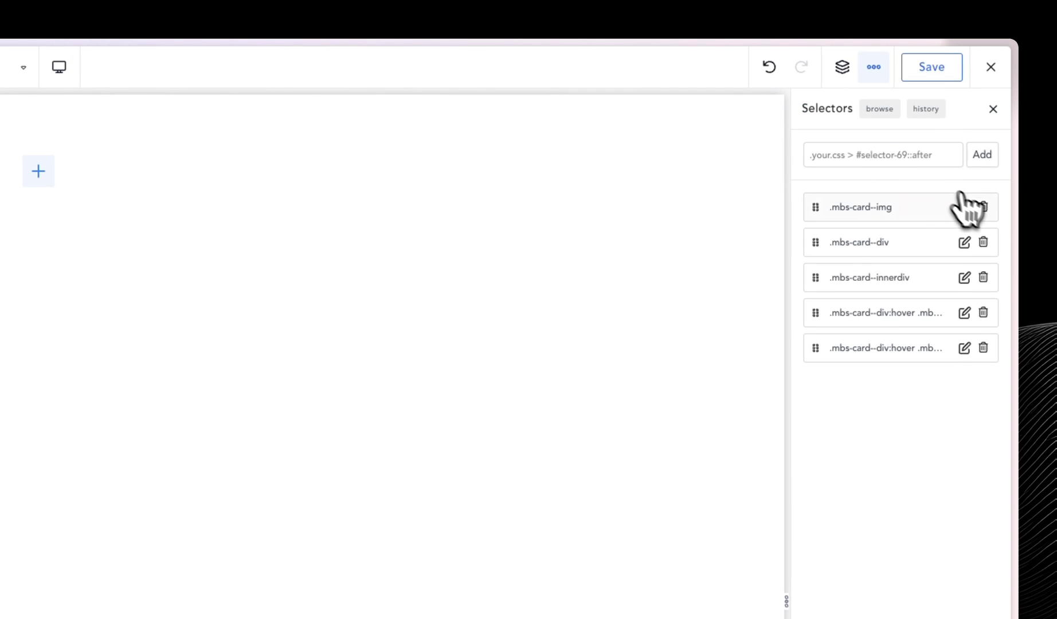
pyautogui.click(983, 207)
pyautogui.click(983, 207)
pyautogui.click(984, 206)
pyautogui.click(983, 207)
pyautogui.click(984, 207)
pyautogui.click(938, 78)
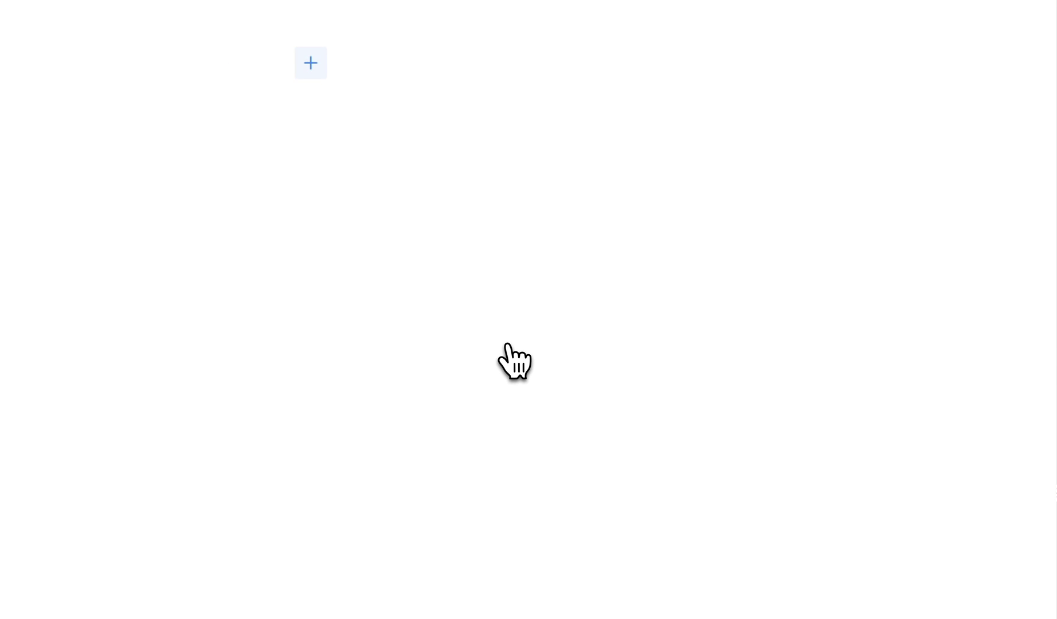
# Step: Add a Section to the empty page and show the page structure
pyautogui.click(80, 67)
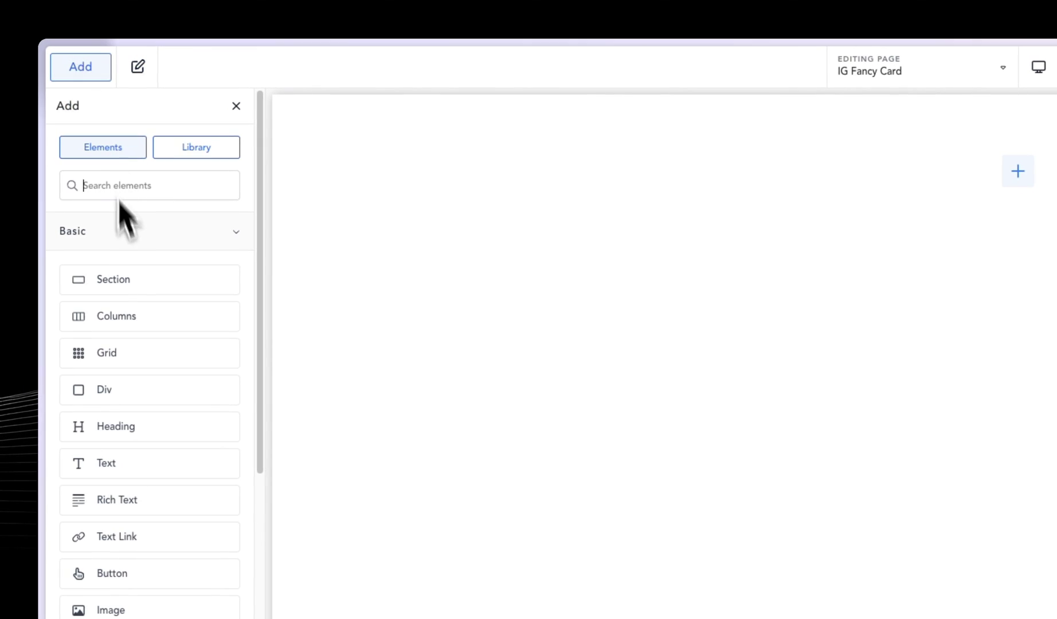
pyautogui.click(123, 279)
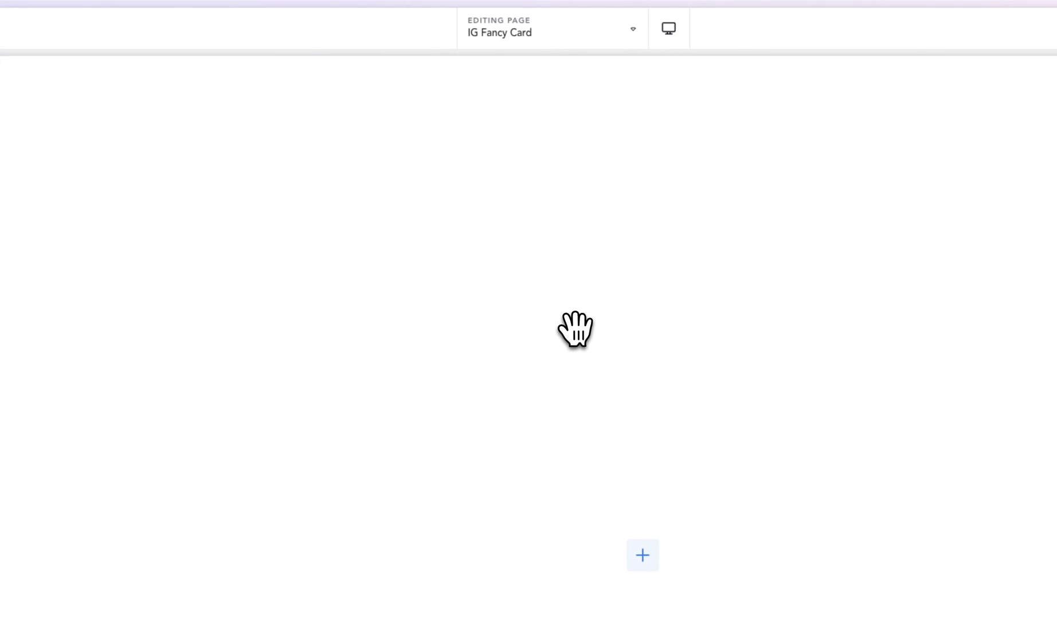
pyautogui.click(1007, 57)
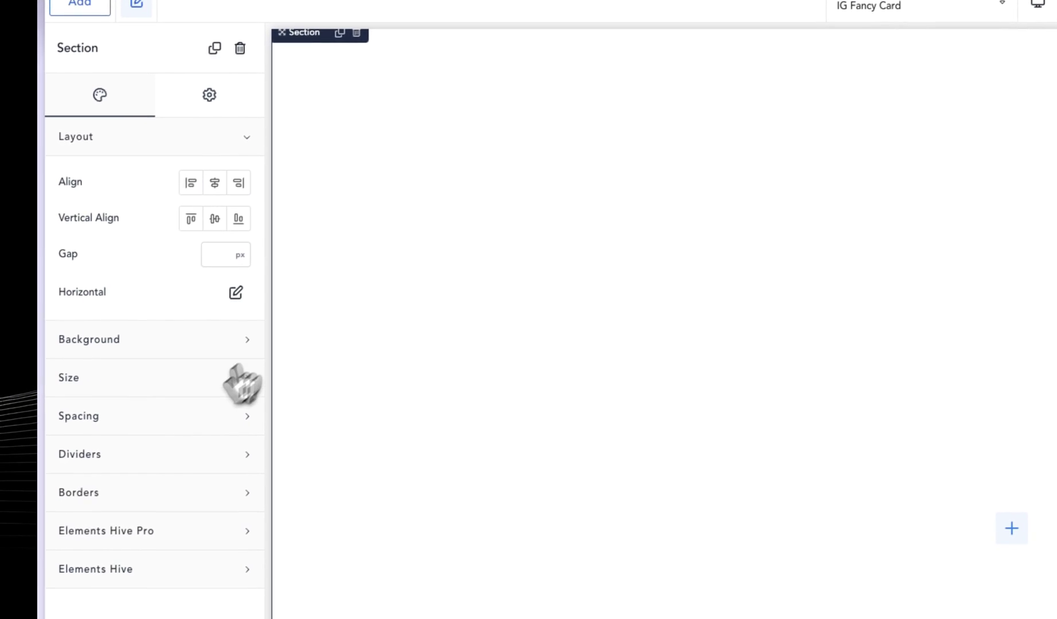
# Step: Set the section's height to Viewport and center its content horizontally and vertically, saving the page along the way
pyautogui.click(161, 392)
pyautogui.click(197, 459)
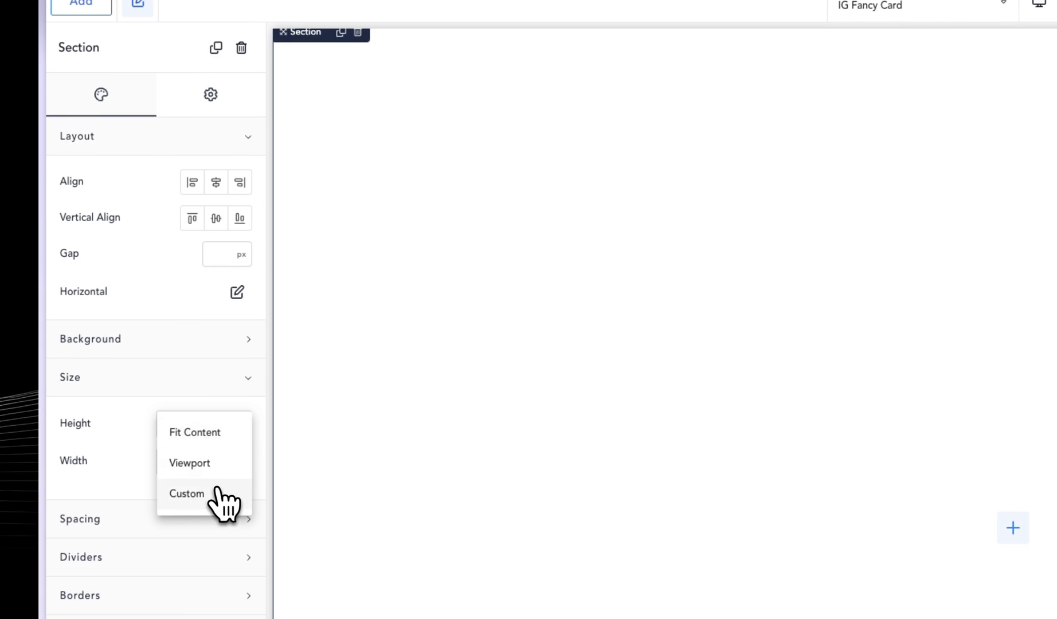
pyautogui.click(195, 464)
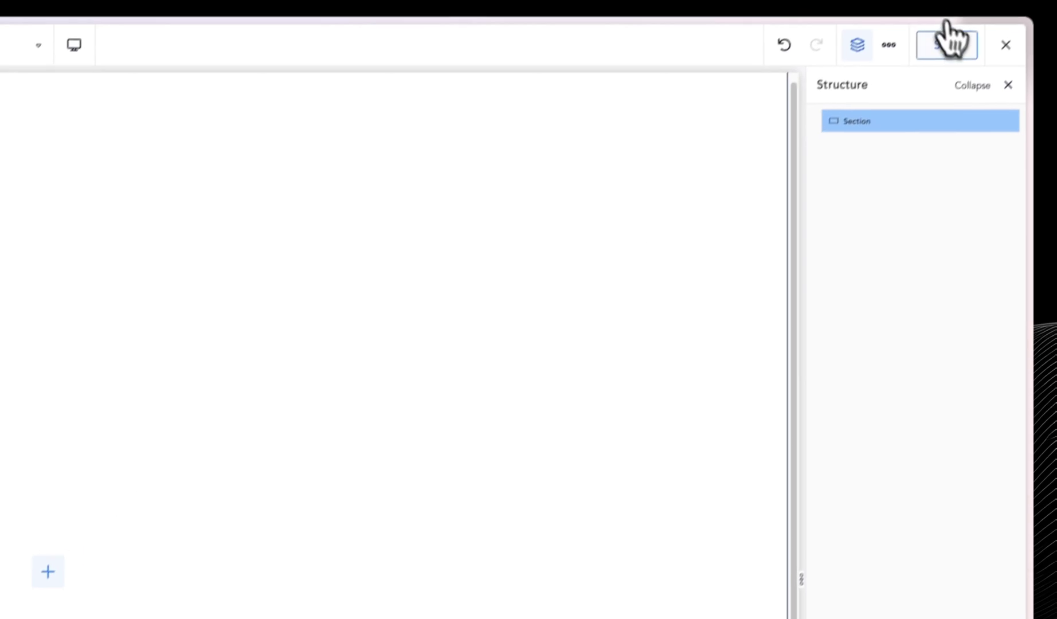
pyautogui.click(946, 45)
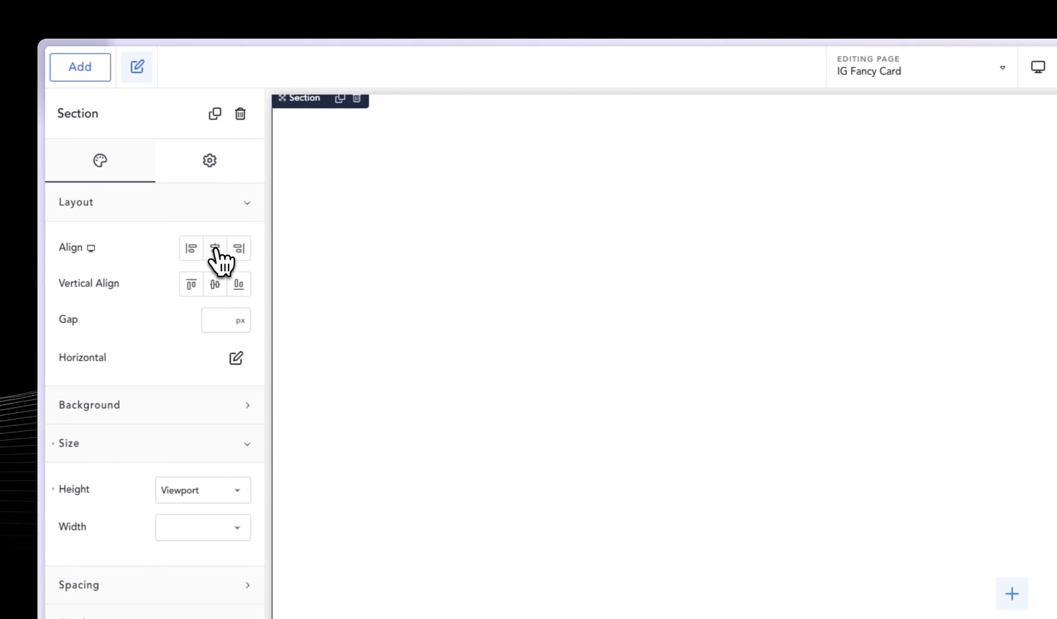
pyautogui.click(205, 248)
pyautogui.click(205, 284)
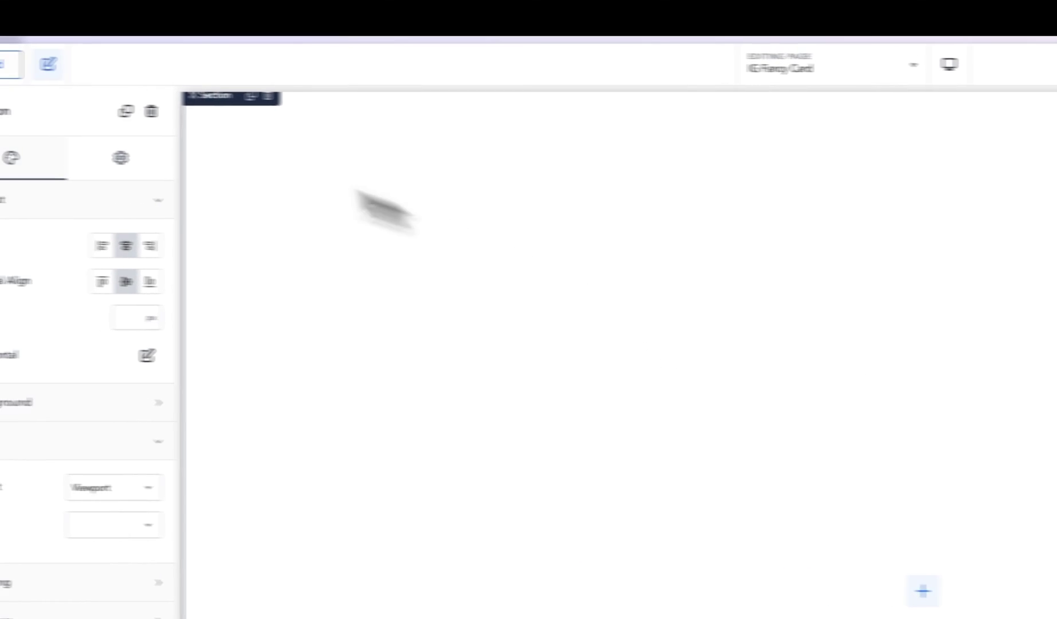
# Step: Add a Grid inside the section and place a Div in the grid
pyautogui.click(80, 67)
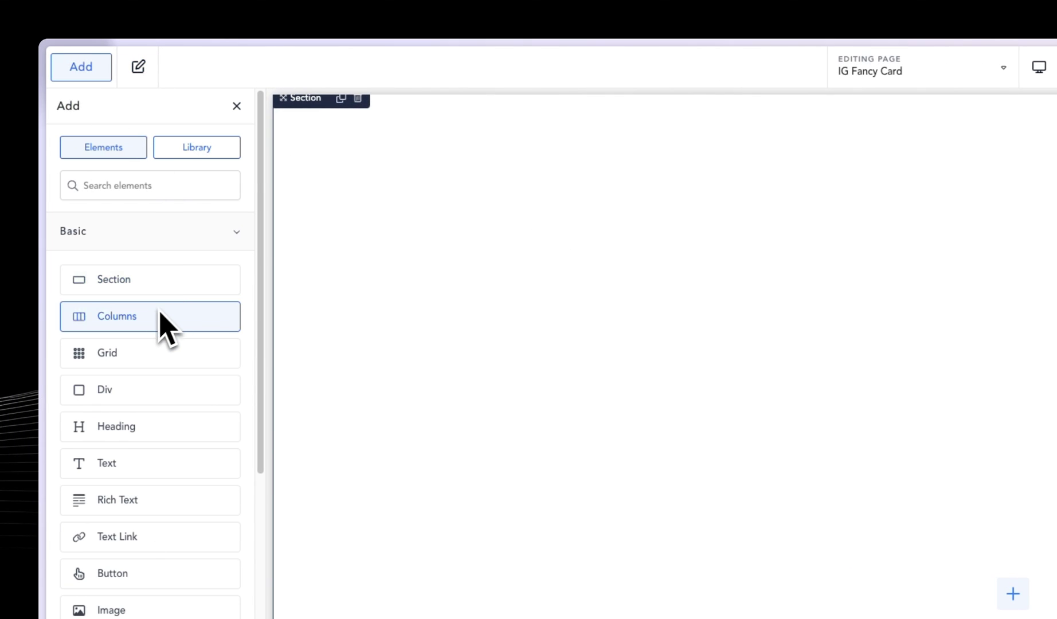
pyautogui.click(132, 354)
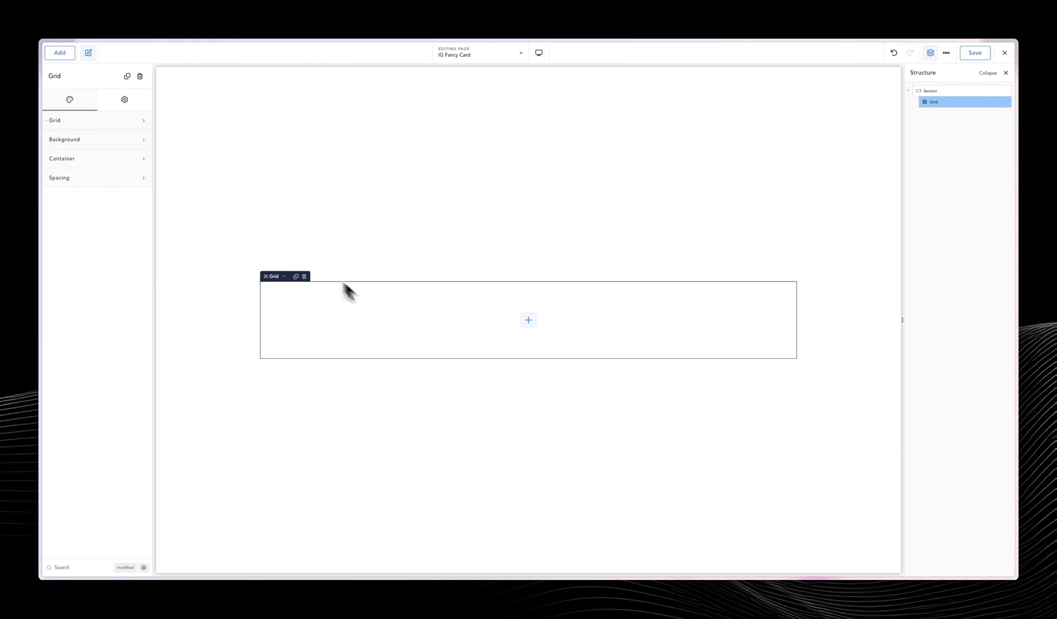
pyautogui.click(137, 185)
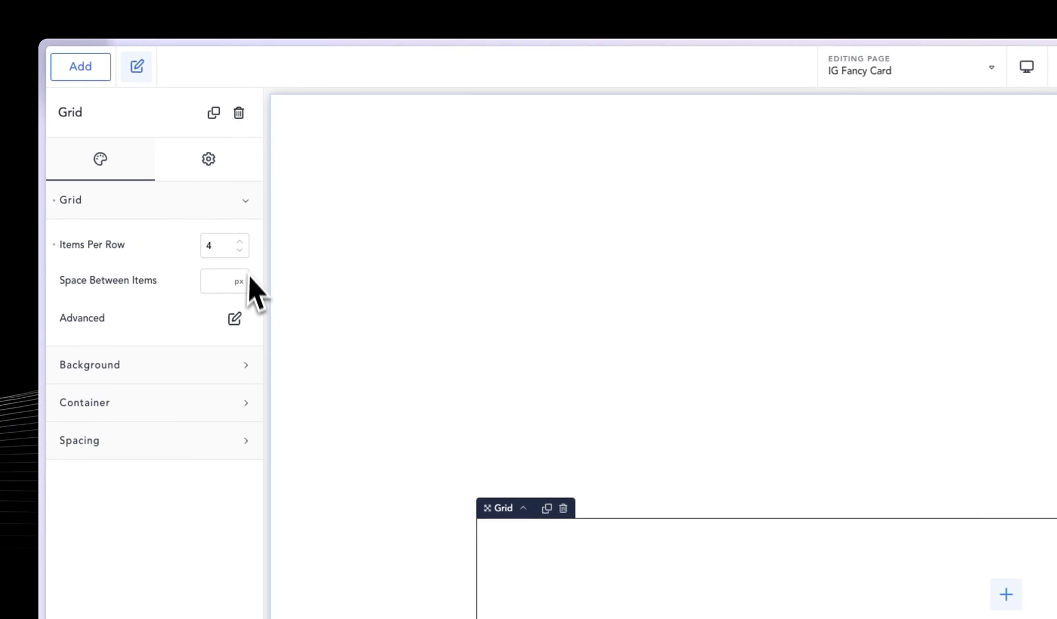
pyautogui.click(206, 214)
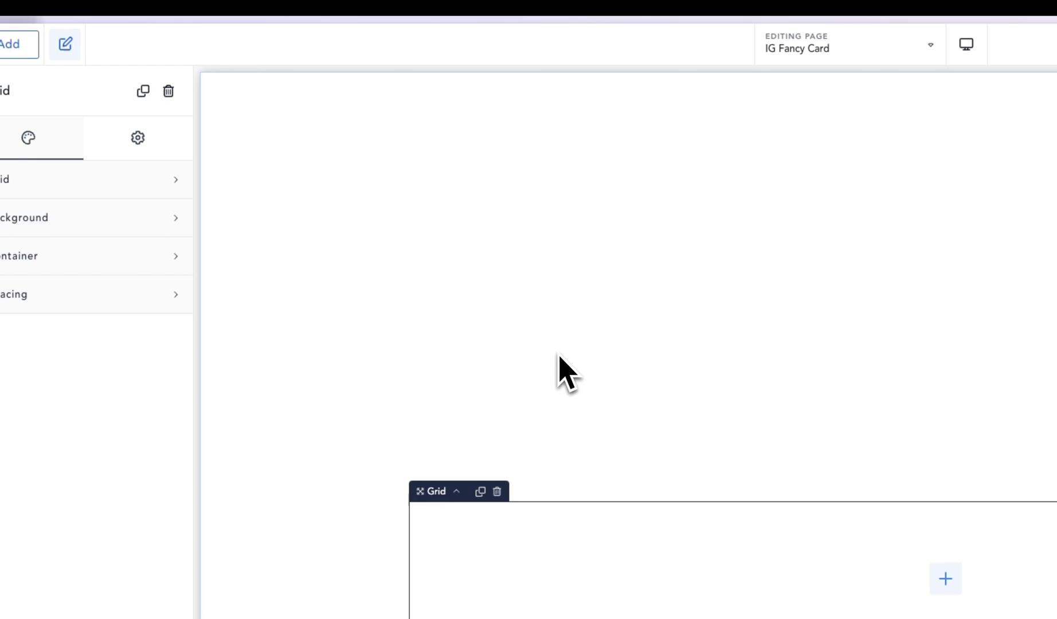
pyautogui.click(23, 43)
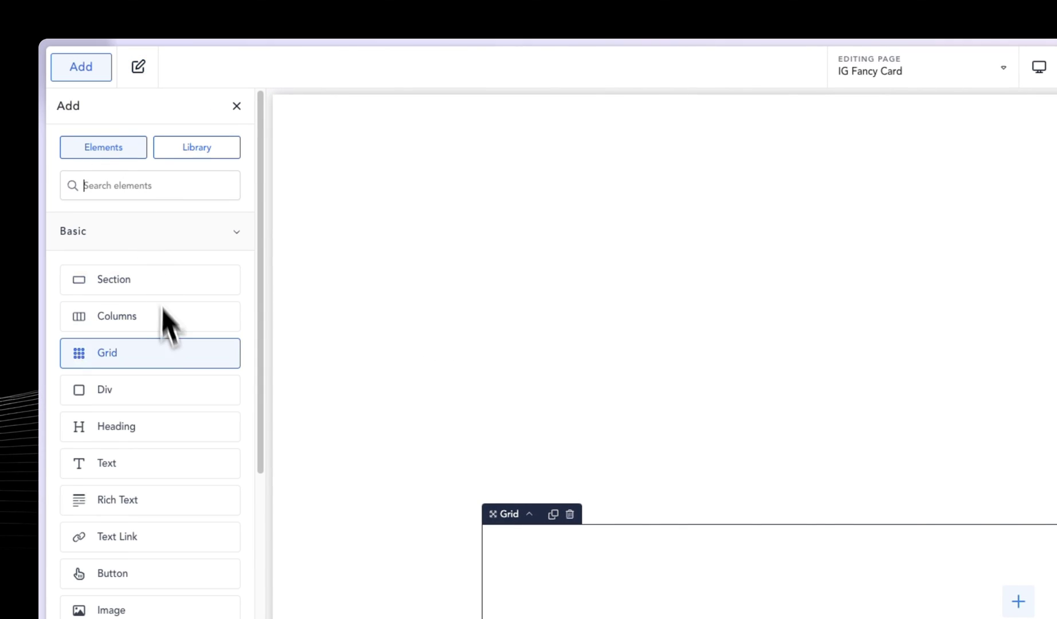
pyautogui.click(149, 381)
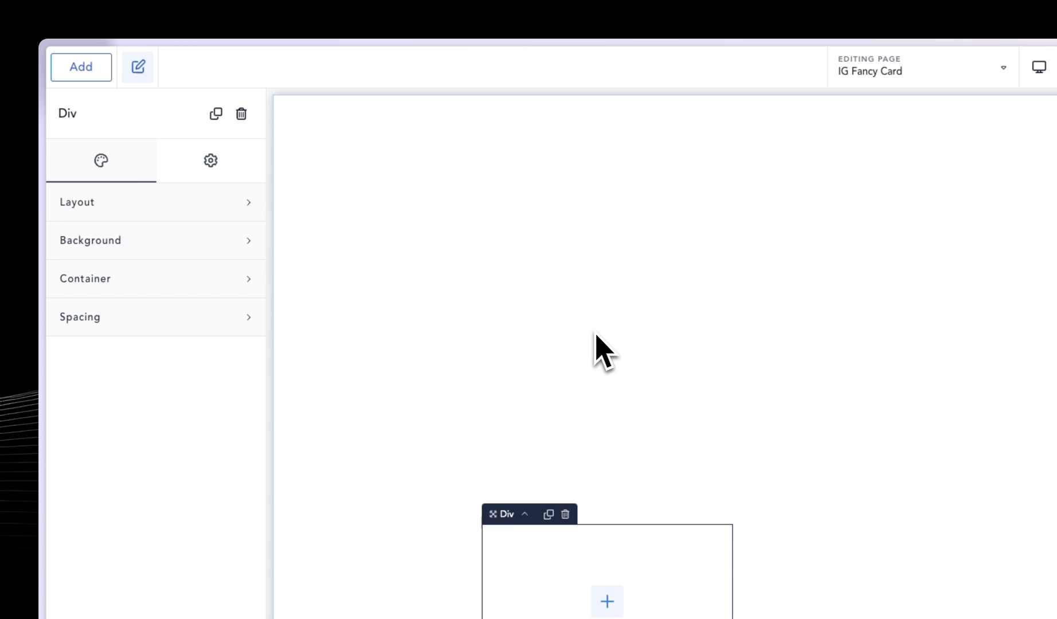
# Step: Examine the first card's hover effect on the finished cards page and return to the builder
pyautogui.click(55, 292)
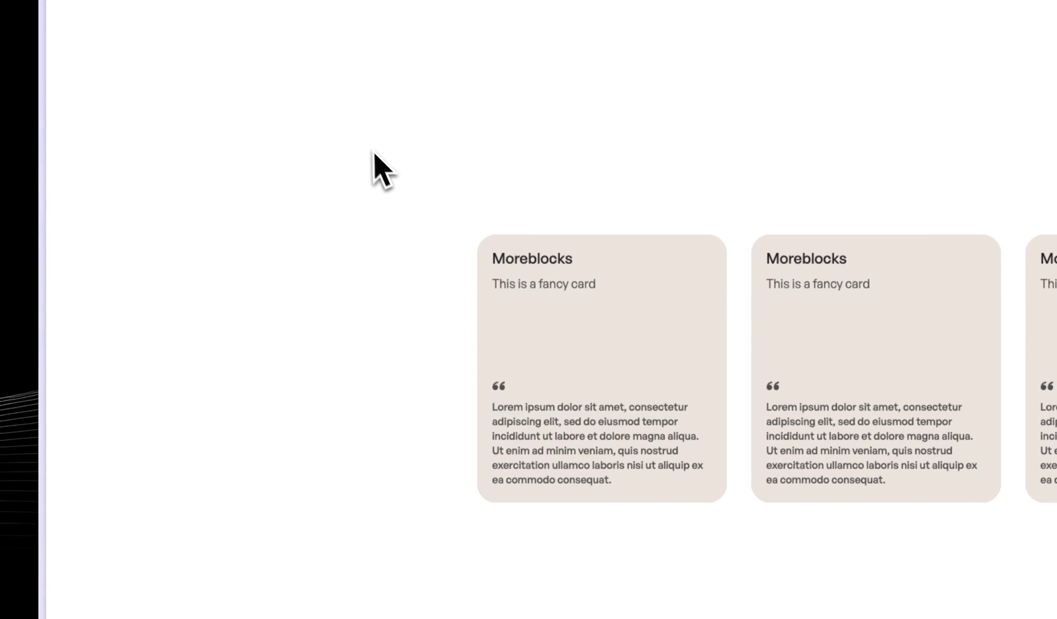
pyautogui.moveTo(520, 467)
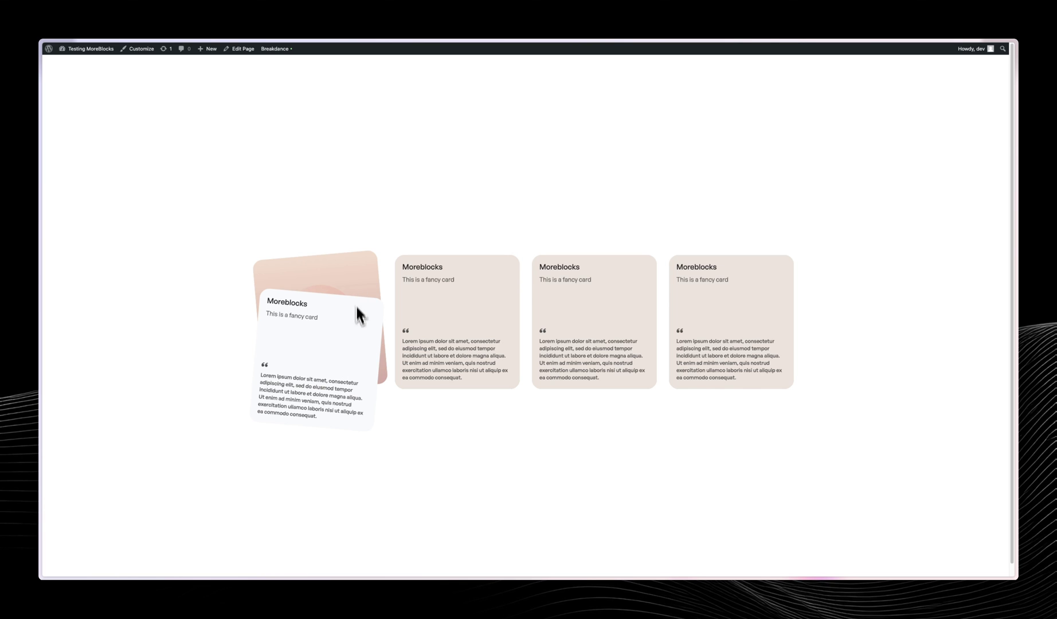
pyautogui.moveTo(40, 223)
pyautogui.click(57, 149)
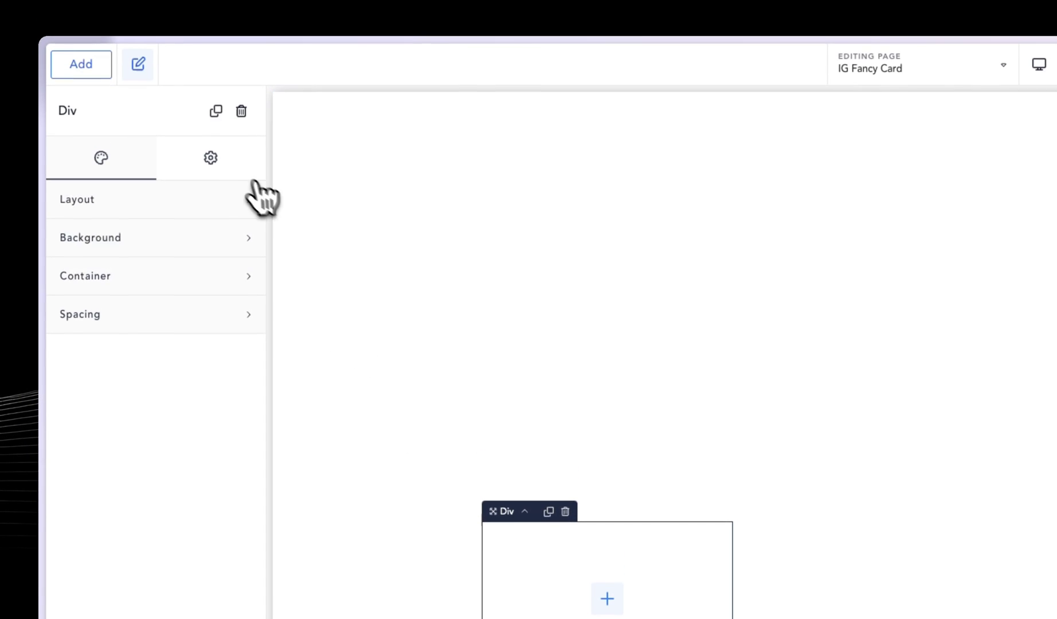
# Step: Create the class mymaindiv and assign it to the div in the grid
pyautogui.click(181, 58)
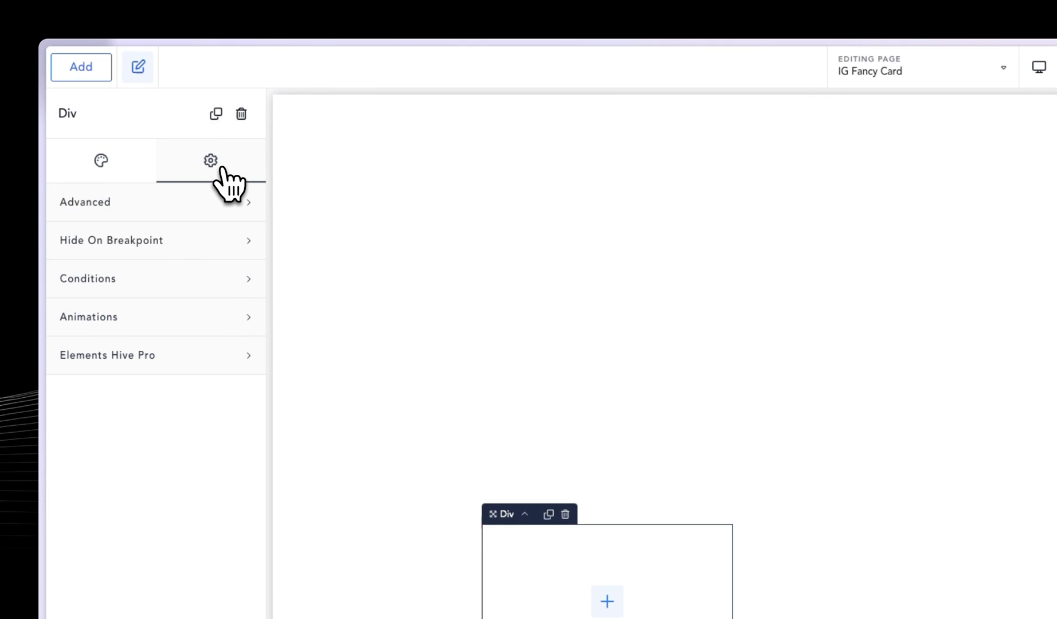
pyautogui.click(220, 198)
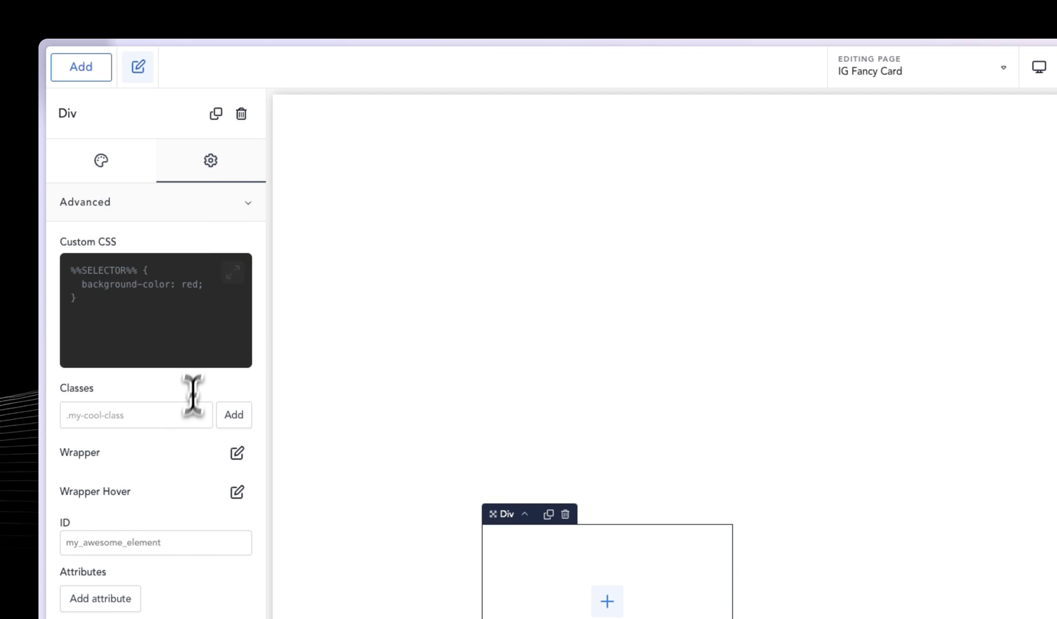
pyautogui.click(181, 415)
pyautogui.write('my')
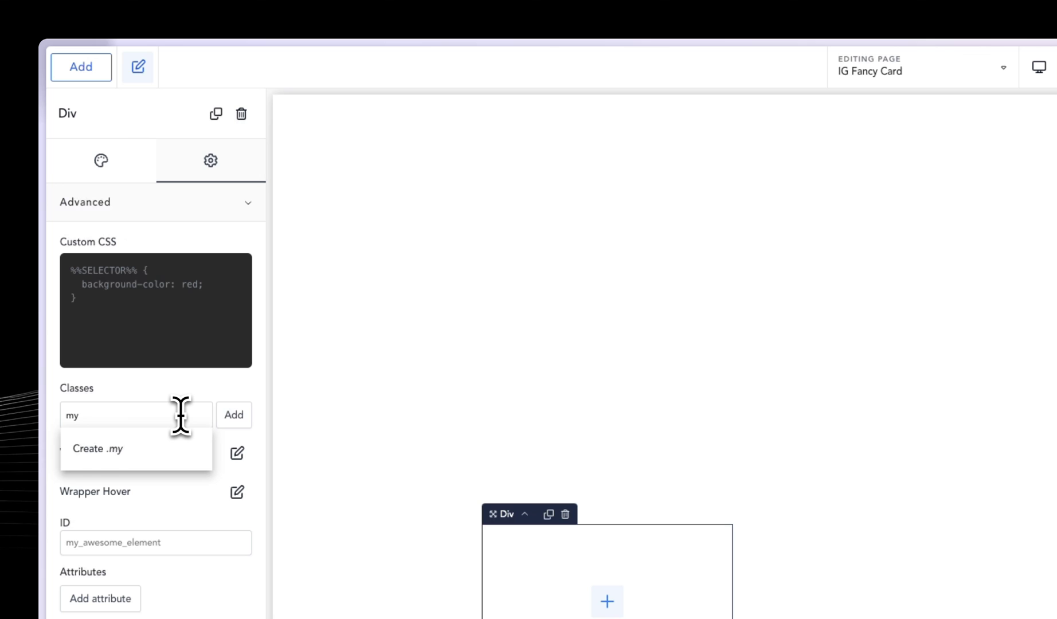
pyautogui.write('maindiv')
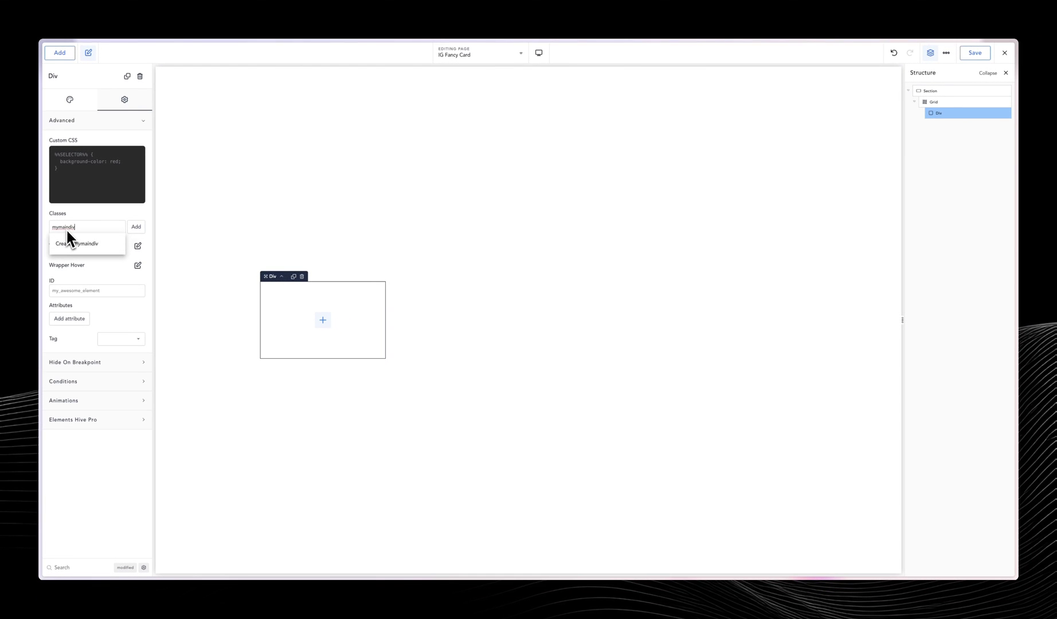
pyautogui.click(97, 244)
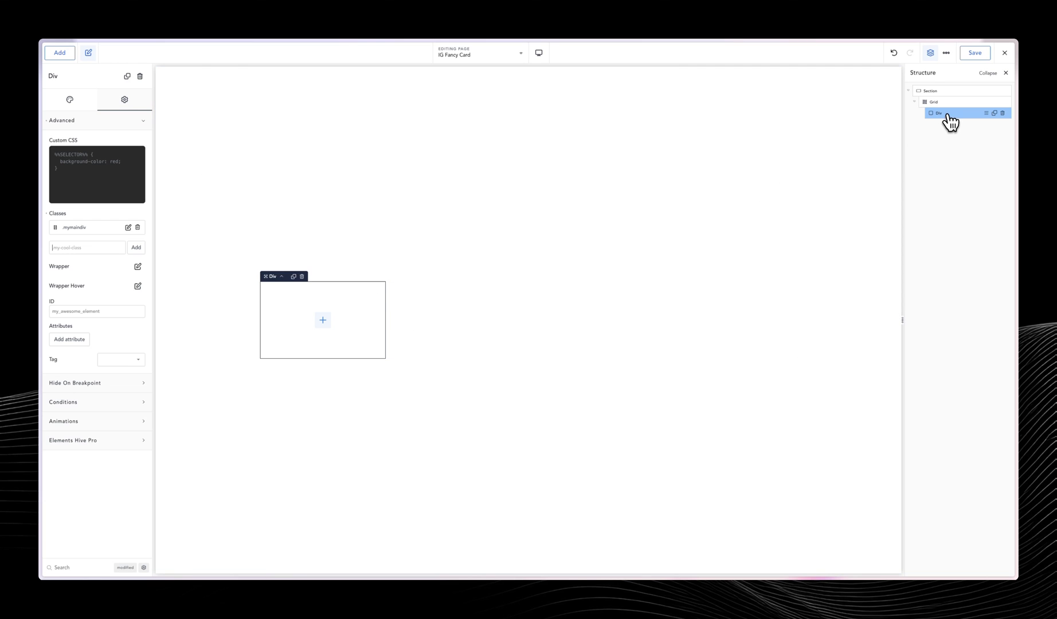
# Step: Add an Image element inside the mymaindiv div and a second Div below the image
pyautogui.click(68, 57)
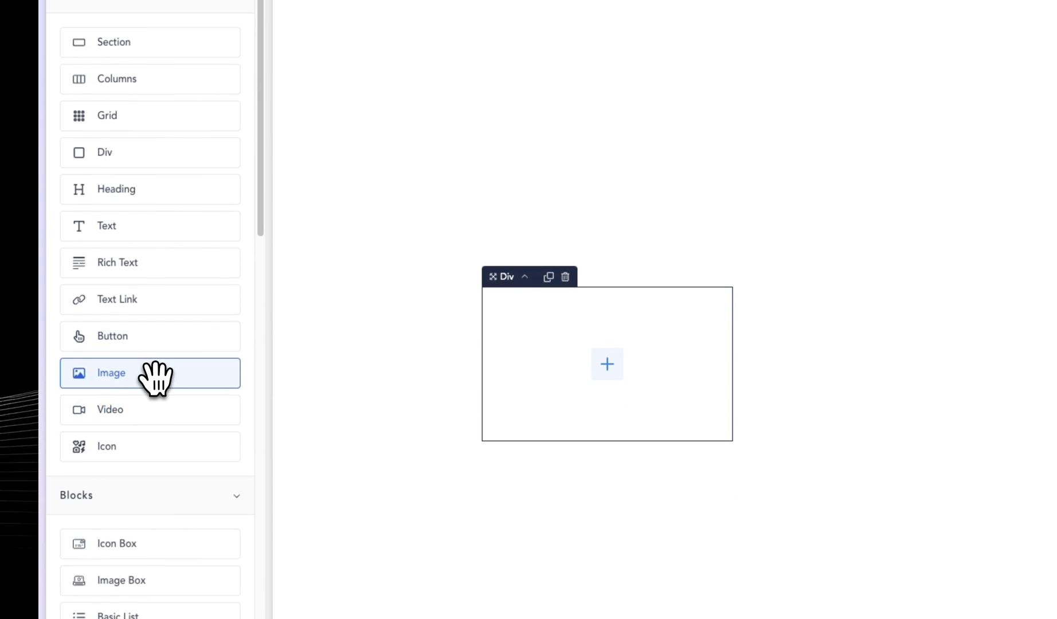
pyautogui.click(154, 377)
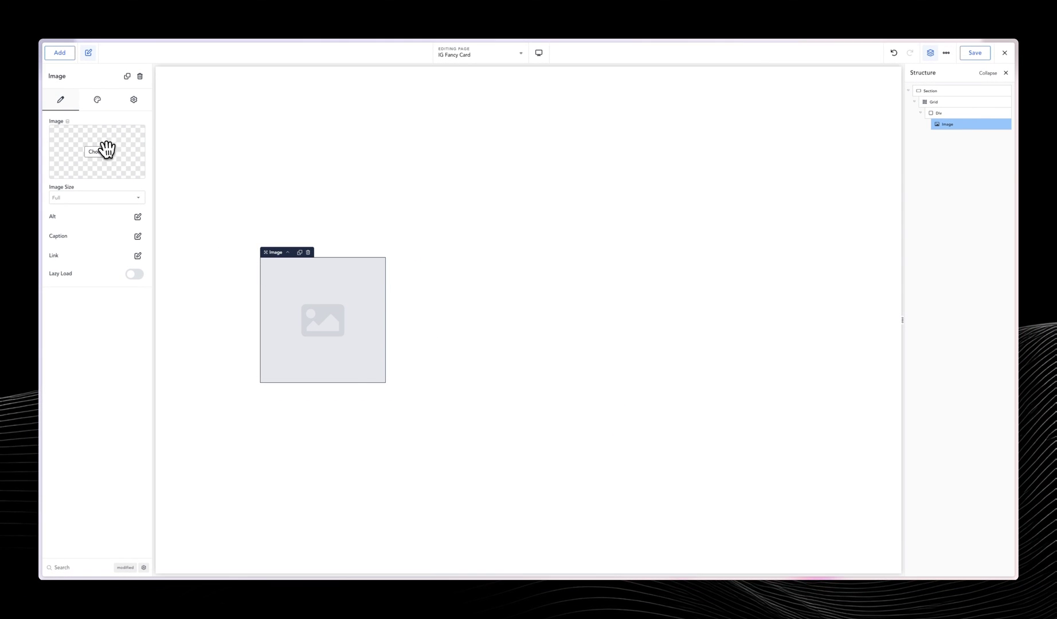
pyautogui.click(60, 52)
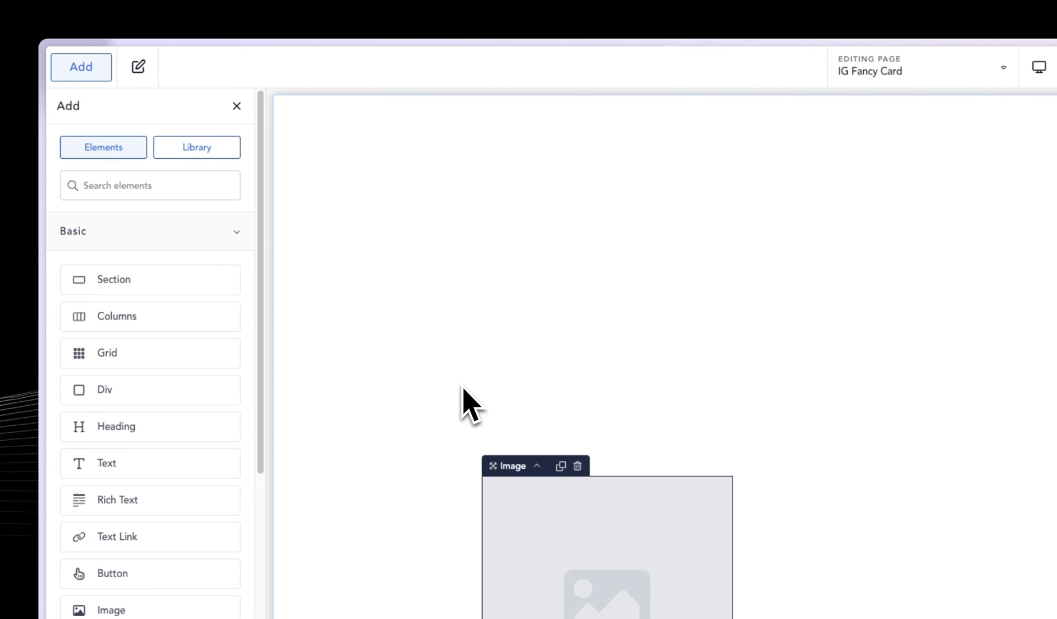
pyautogui.click(142, 389)
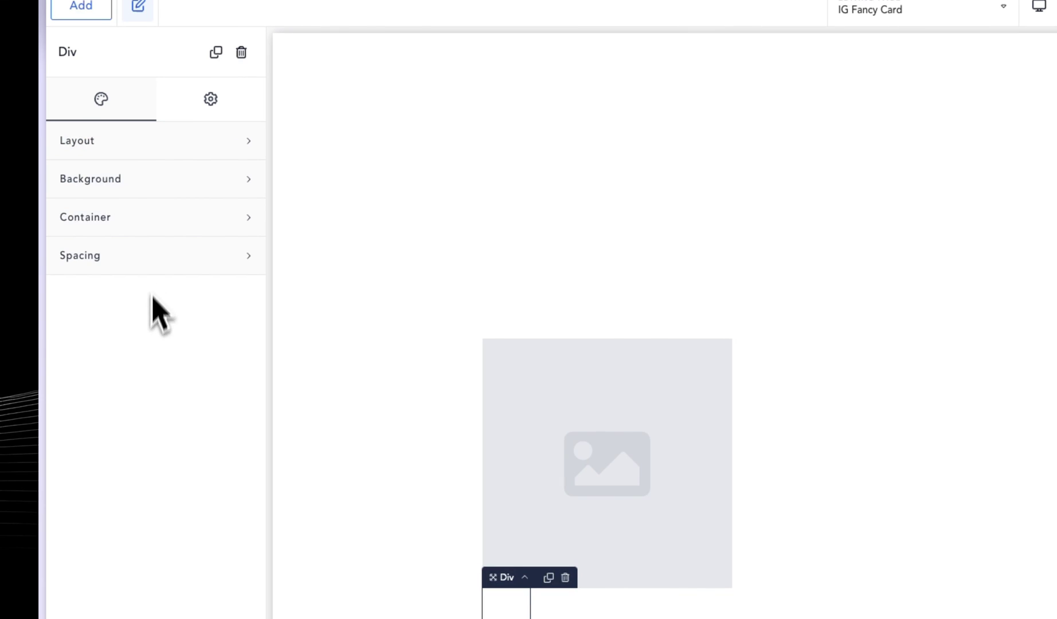
# Step: Set the minimum height of the inner div below the image to 350 px
pyautogui.click(149, 219)
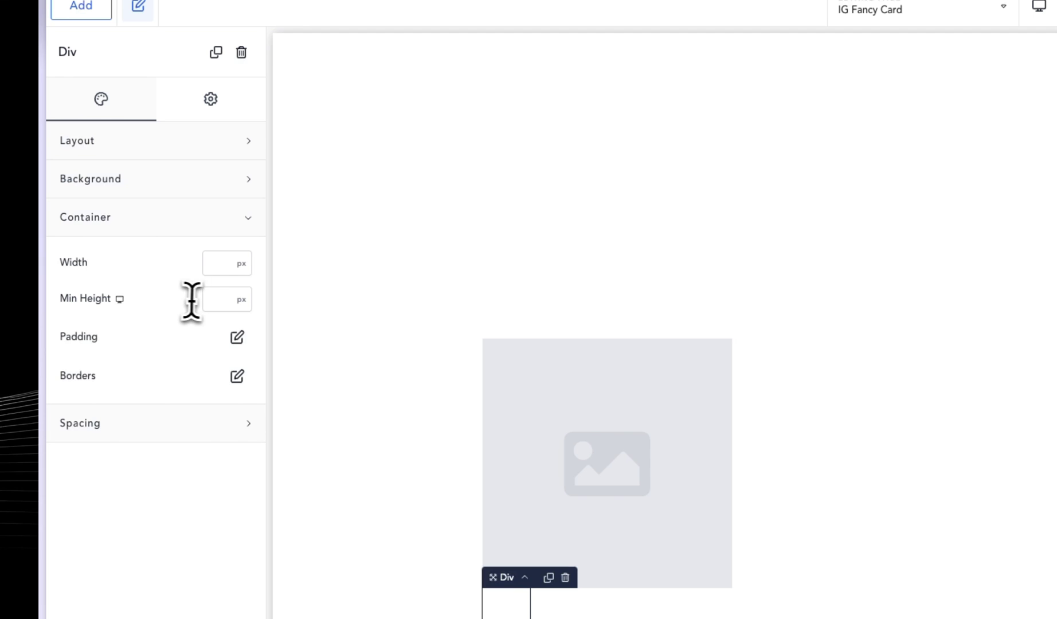
pyautogui.click(223, 302)
pyautogui.write('350')
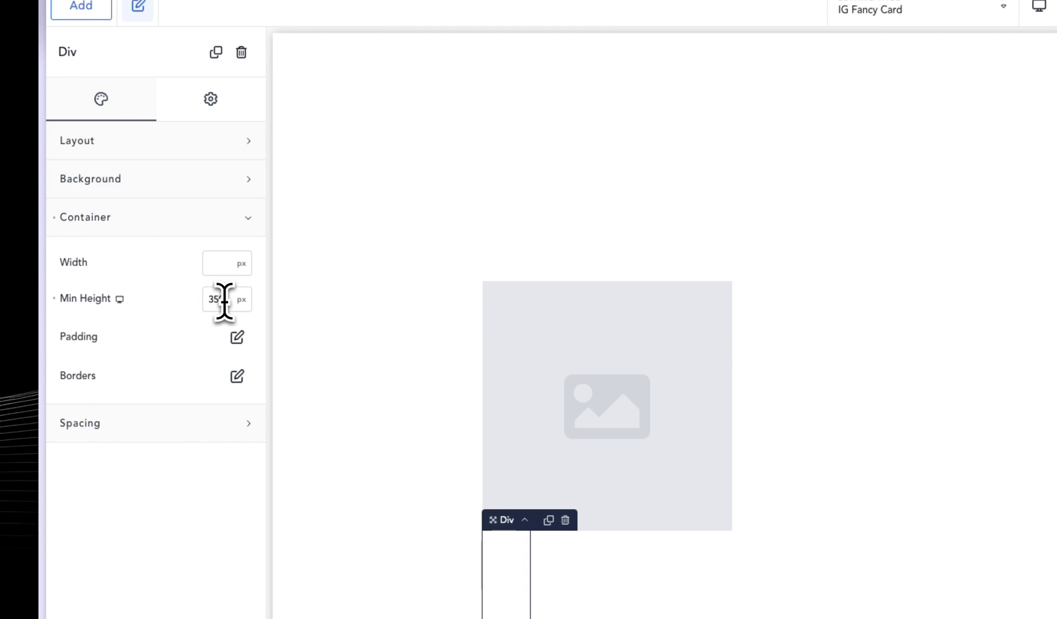
# Step: Size the Image element to 100% width and 350 px height with its object fit set to Cover
pyautogui.click(670, 341)
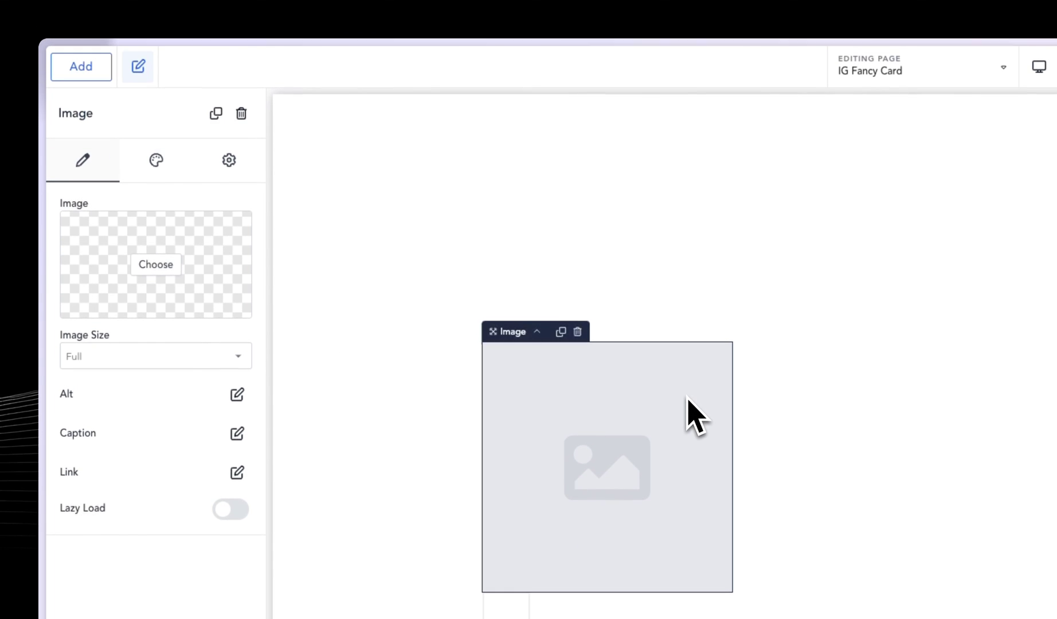
pyautogui.click(156, 160)
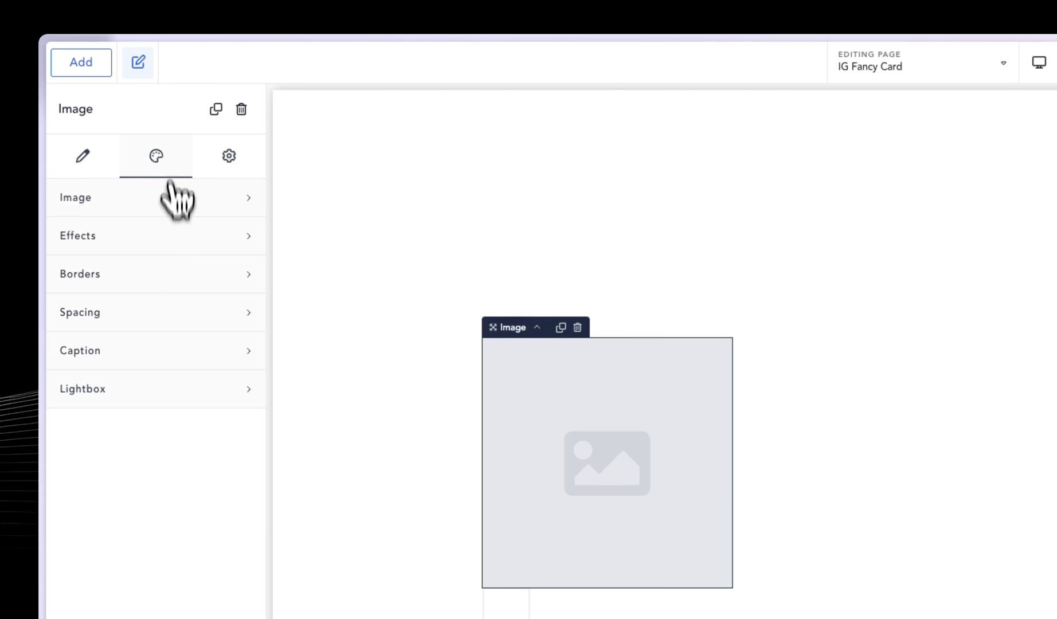
pyautogui.click(120, 198)
pyautogui.click(228, 317)
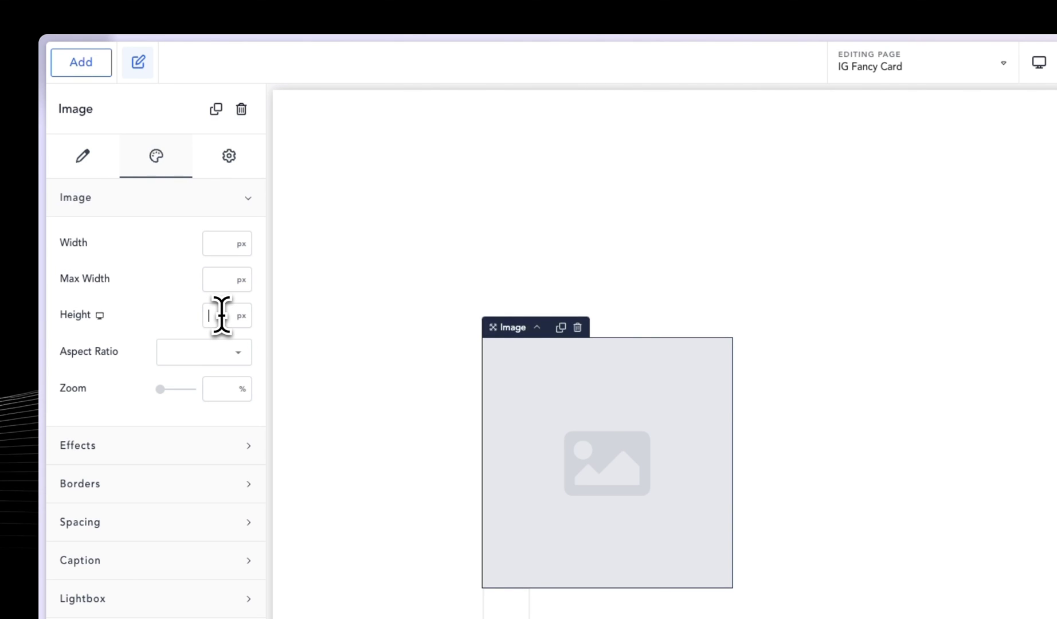
pyautogui.write('35')
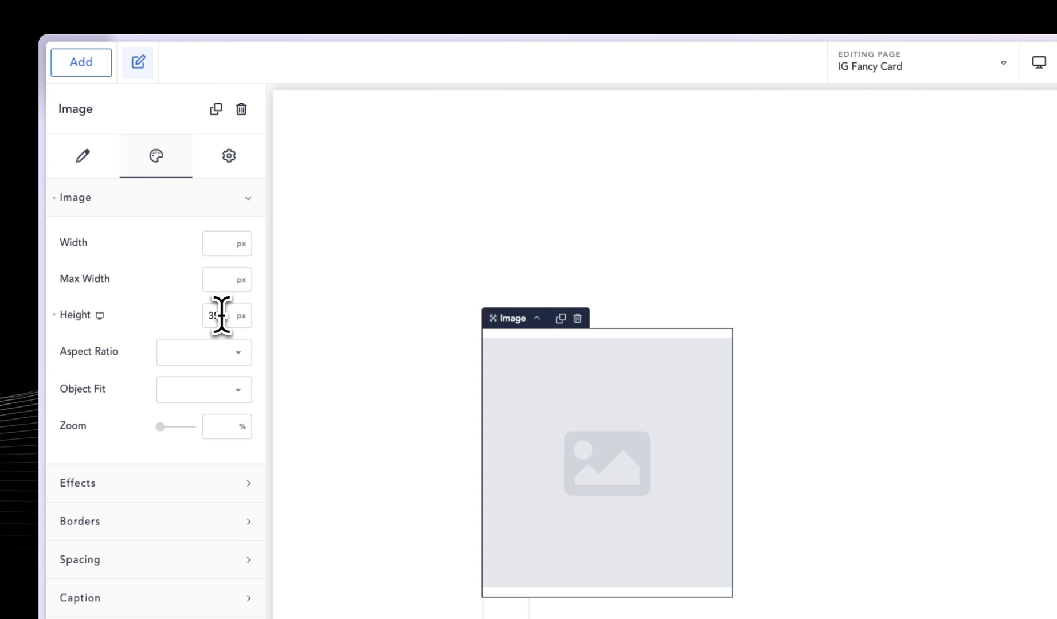
pyautogui.write('0')
pyautogui.click(182, 395)
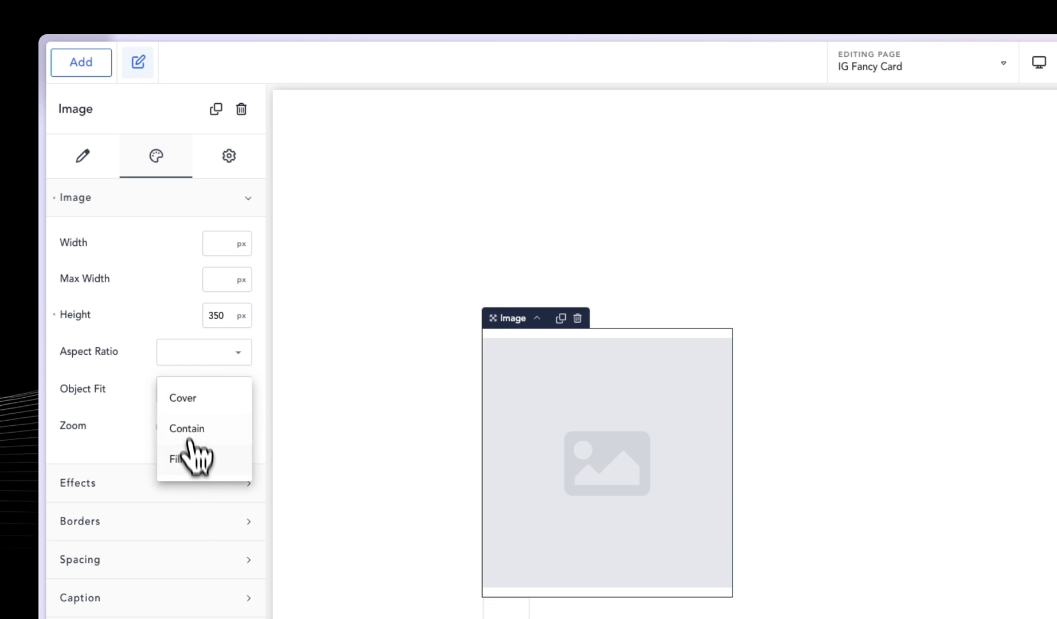
pyautogui.click(204, 401)
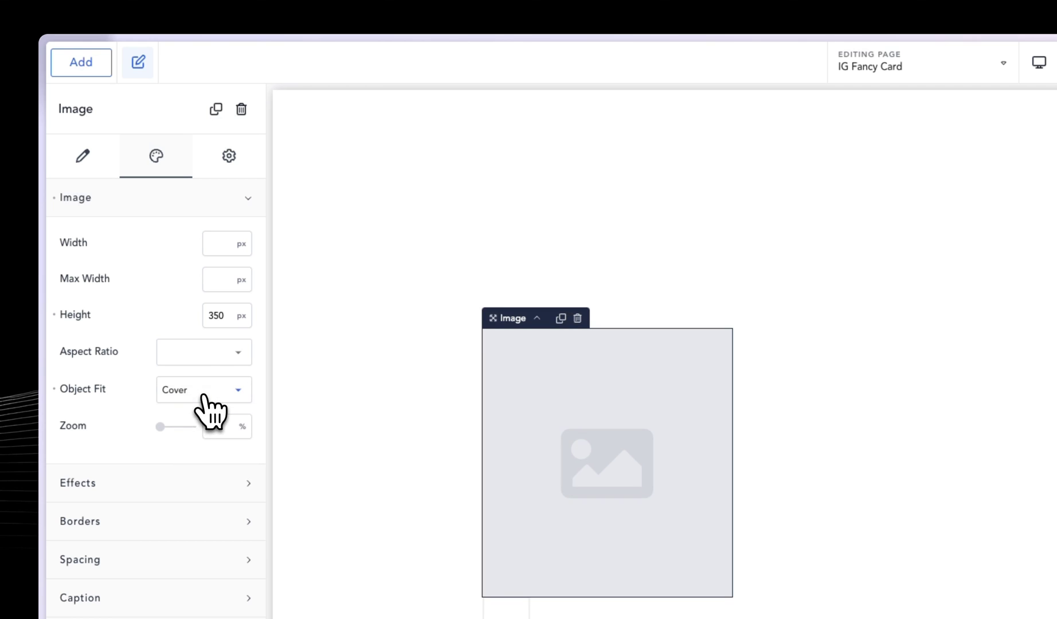
pyautogui.click(215, 243)
pyautogui.write('100%')
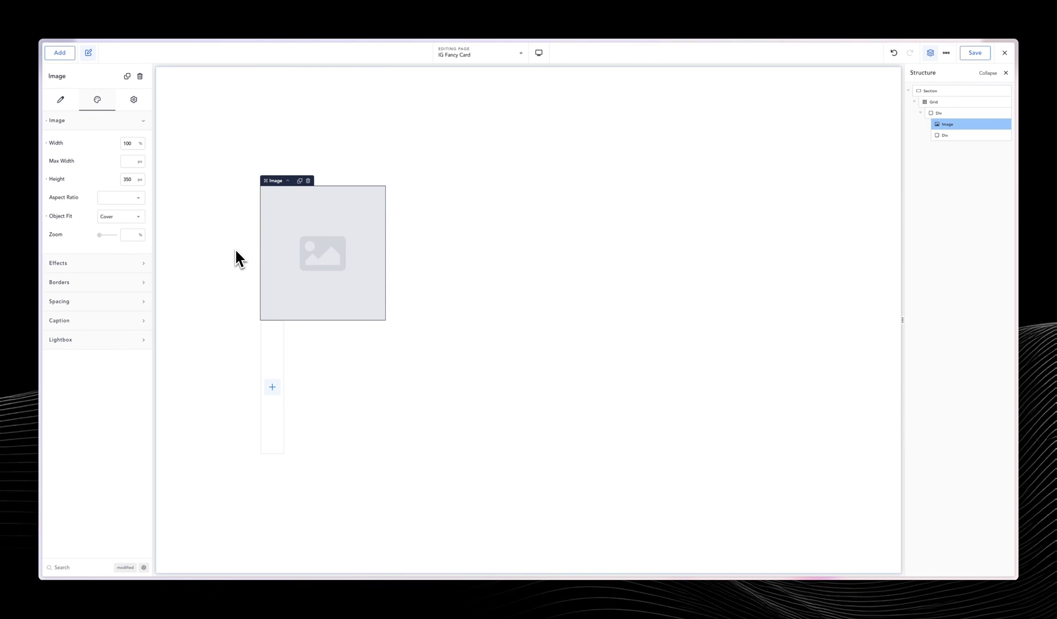
# Step: Set the width of the inner div below the image to 100%
pyautogui.click(278, 359)
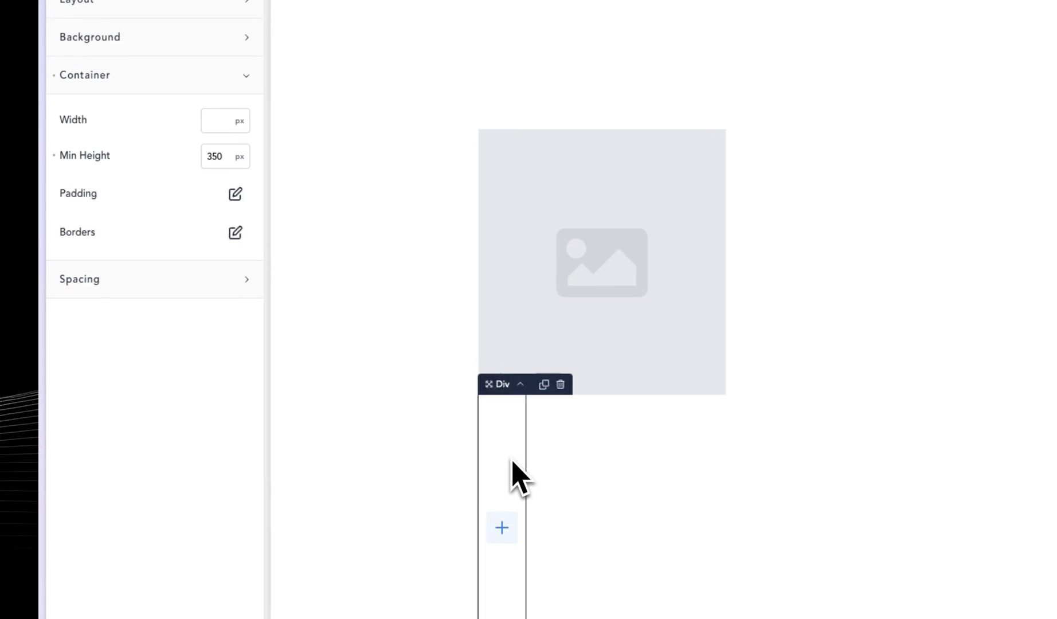
pyautogui.click(219, 120)
pyautogui.write('100%')
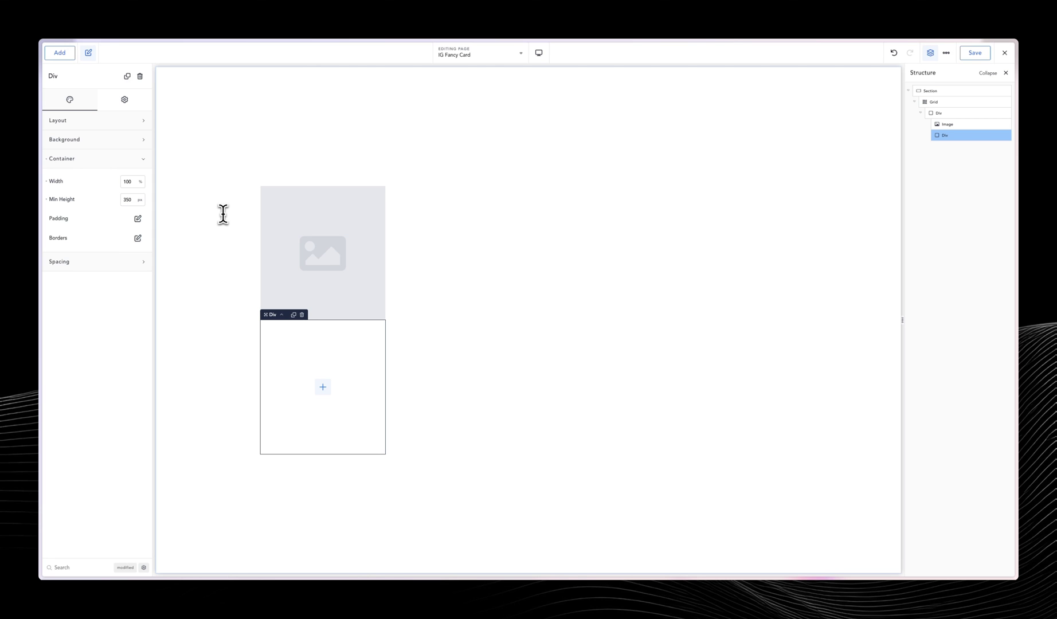
# Step: Create the class myimg and assign it to the Image element
pyautogui.click(966, 124)
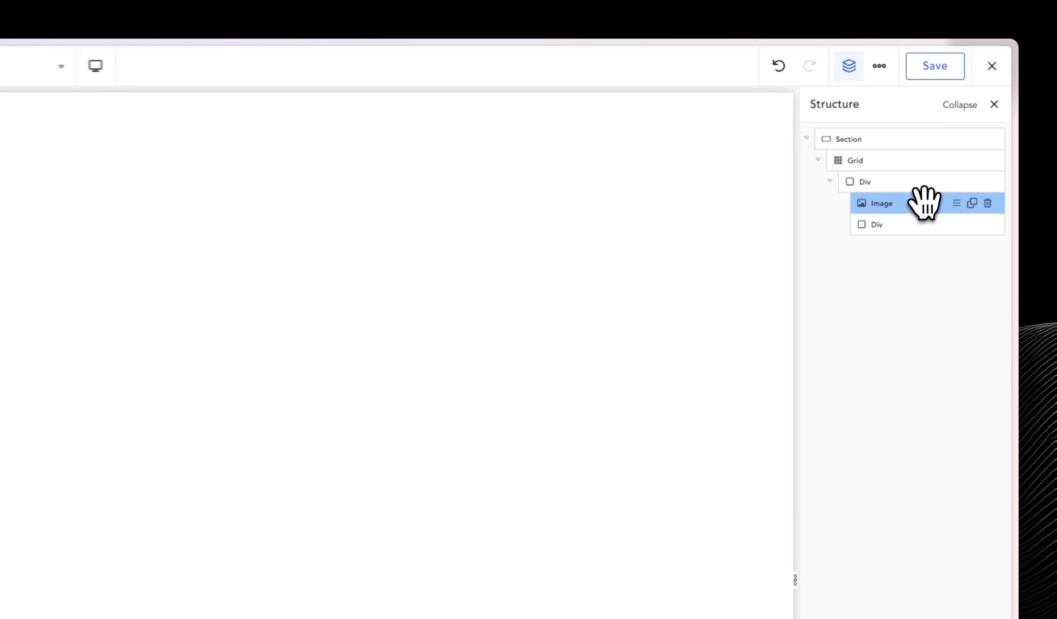
pyautogui.click(200, 177)
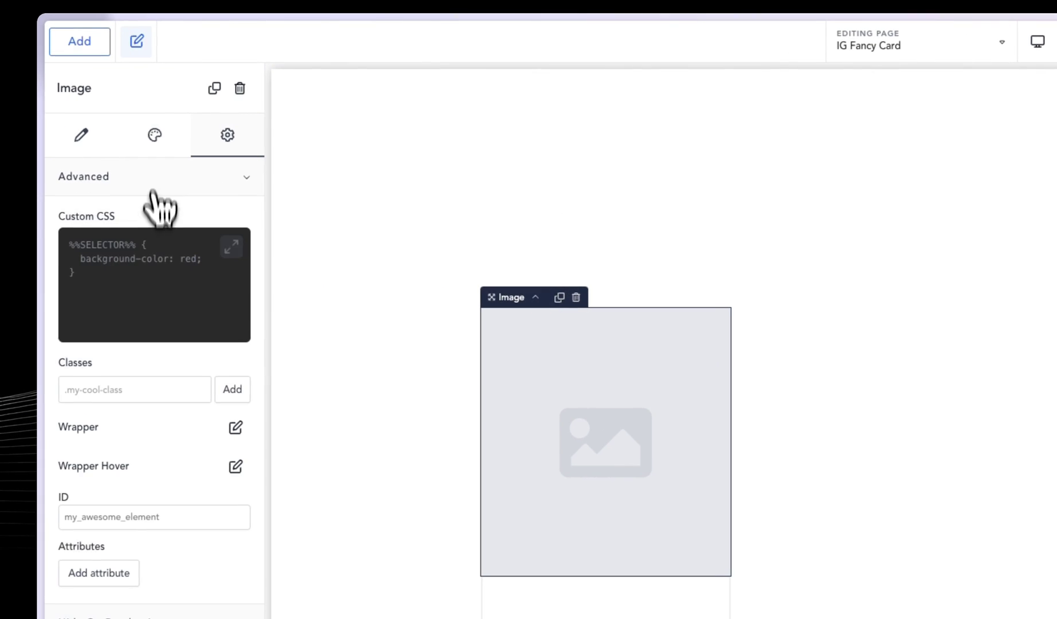
pyautogui.click(127, 383)
pyautogui.write('my')
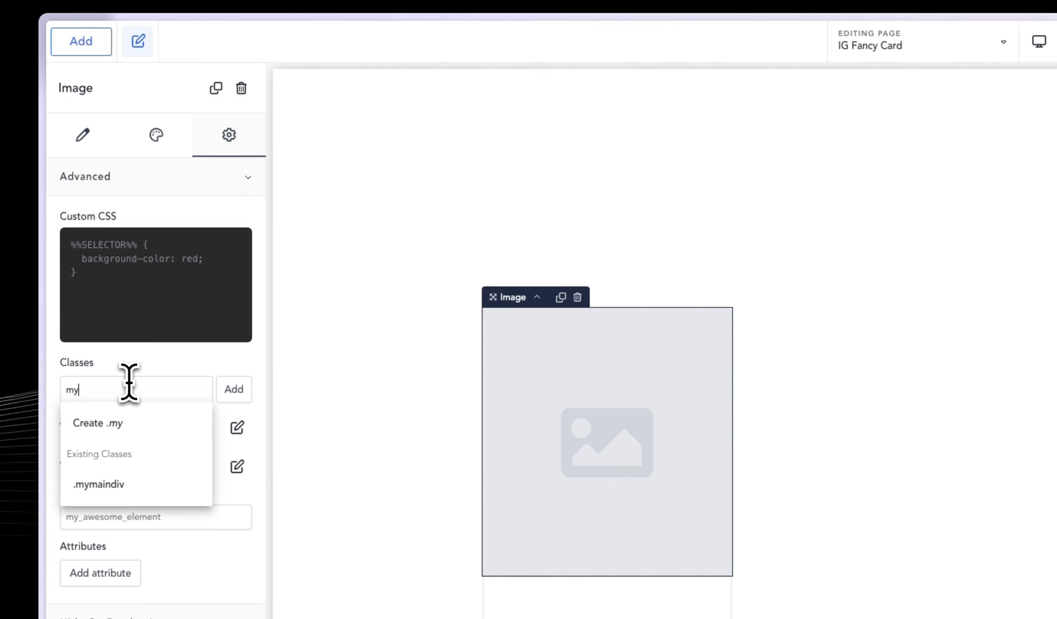
pyautogui.write('img')
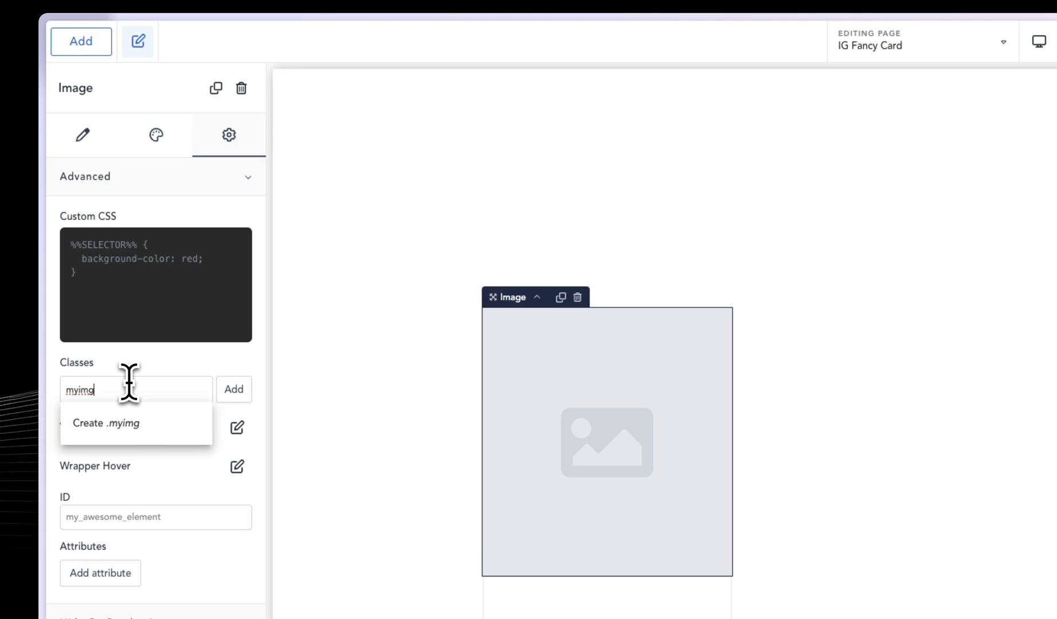
pyautogui.click(149, 425)
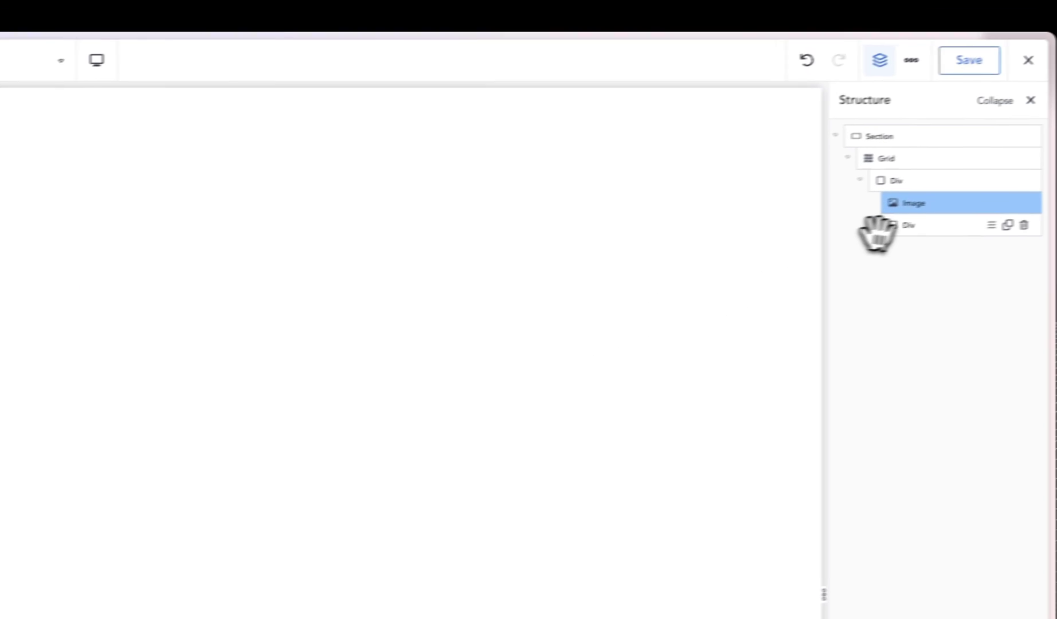
# Step: Create the class mydiv and assign it to the inner div below the image
pyautogui.click(877, 229)
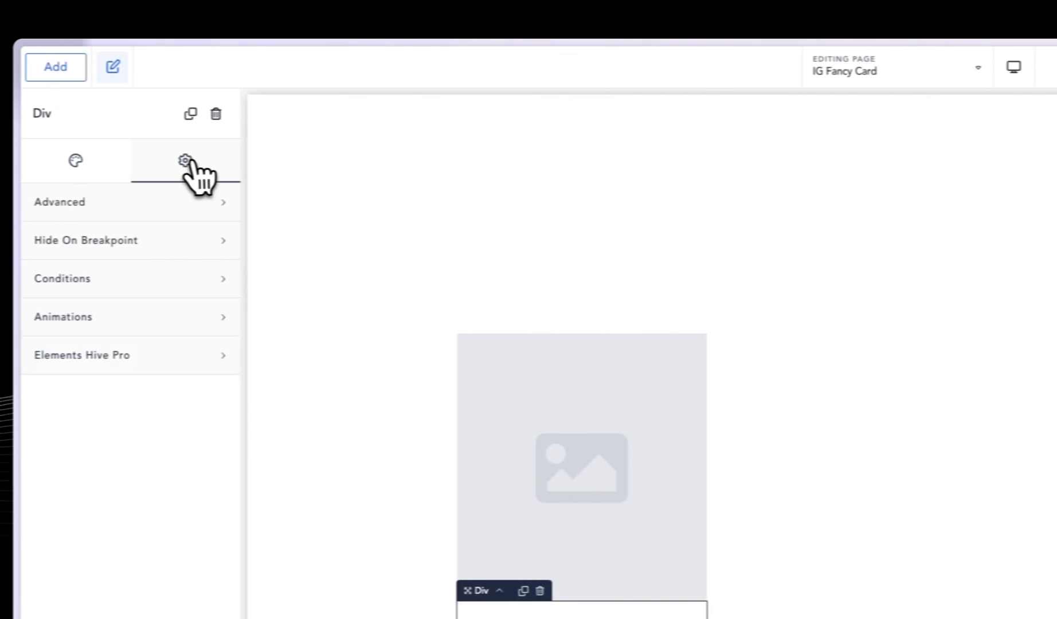
pyautogui.click(183, 203)
pyautogui.click(95, 415)
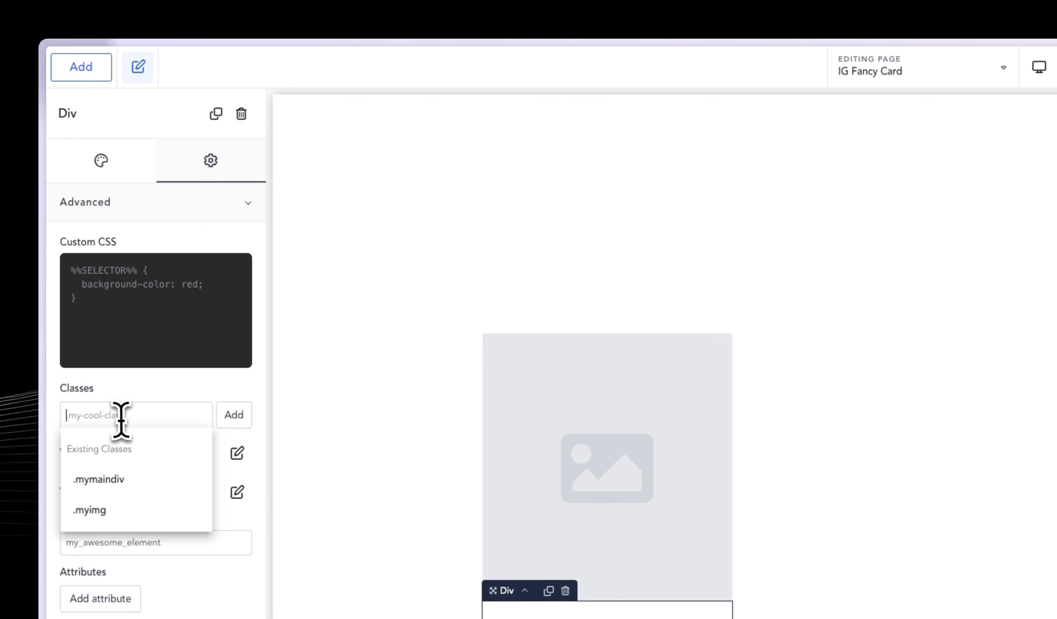
pyautogui.write('mydiv')
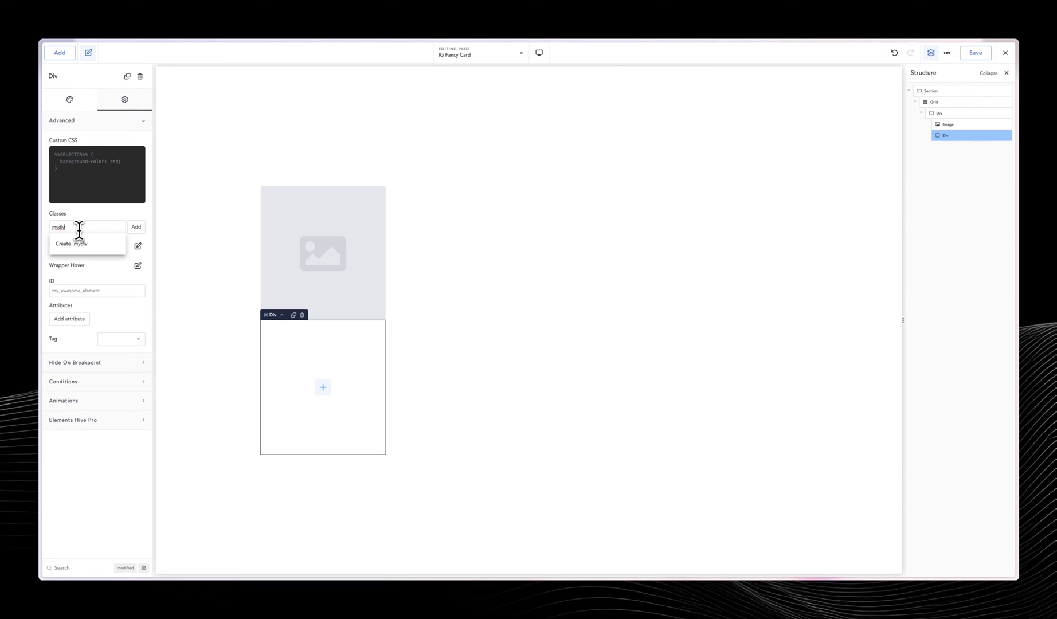
pyautogui.click(103, 250)
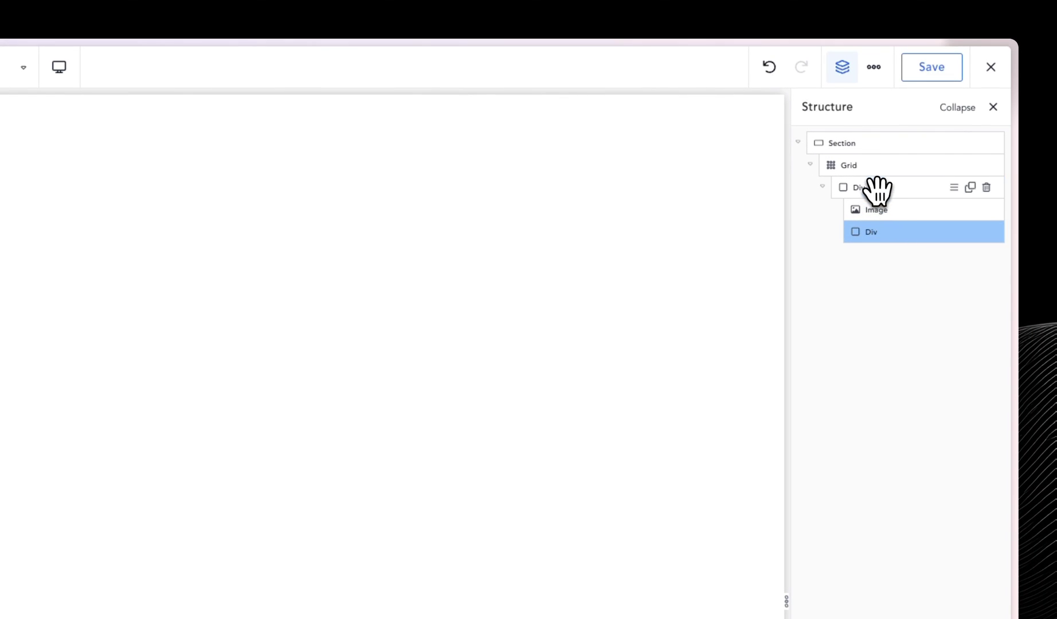
pyautogui.click(874, 187)
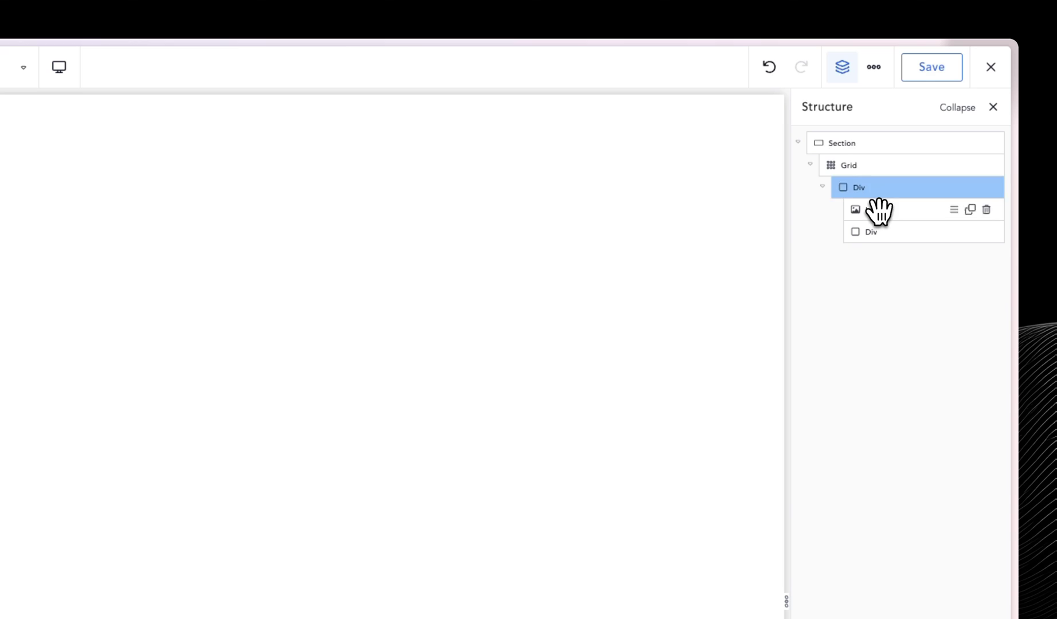
pyautogui.click(880, 209)
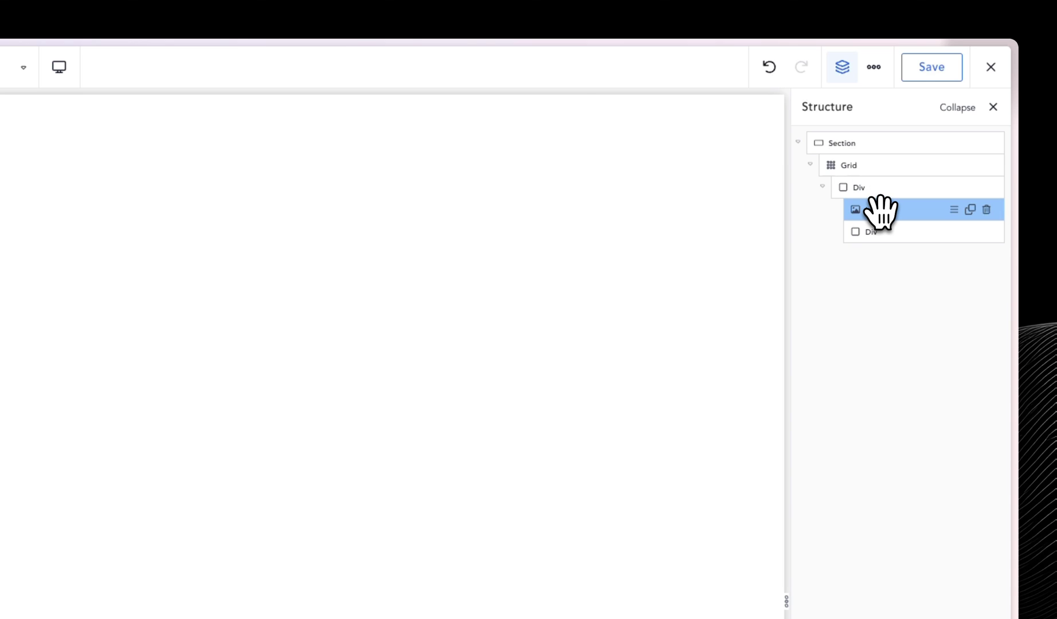
pyautogui.click(889, 230)
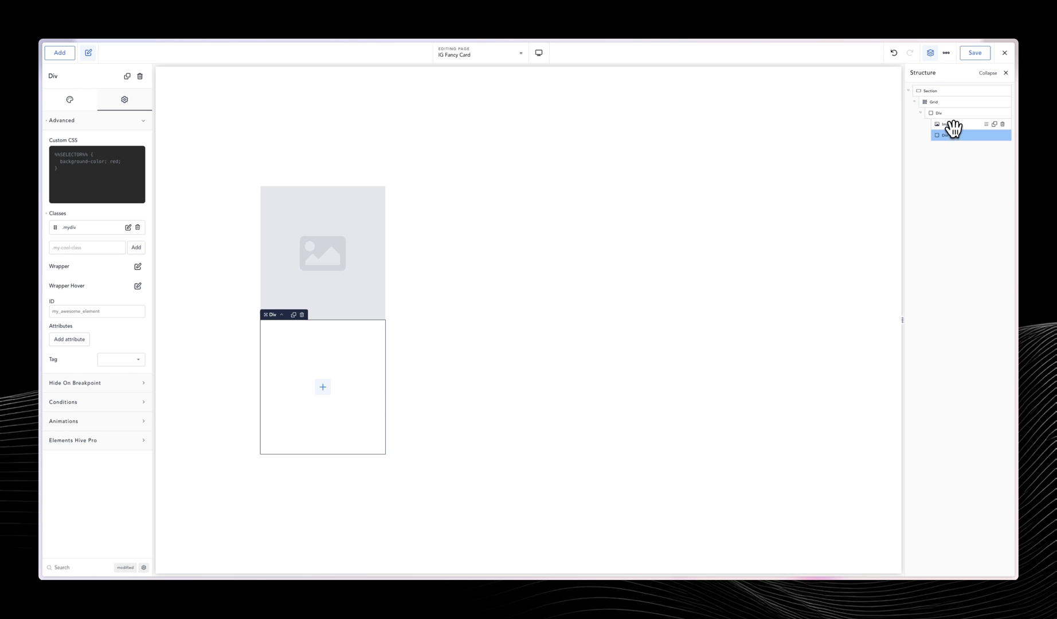
# Step: Round the Image element's corners with a border radius of 25 px
pyautogui.click(954, 123)
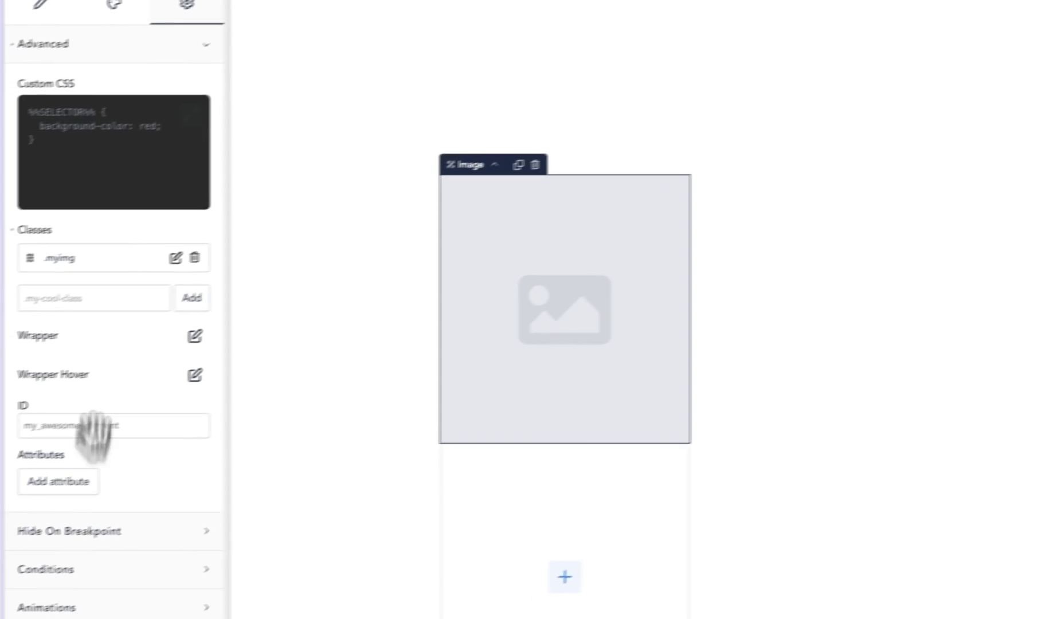
pyautogui.click(152, 110)
pyautogui.click(146, 462)
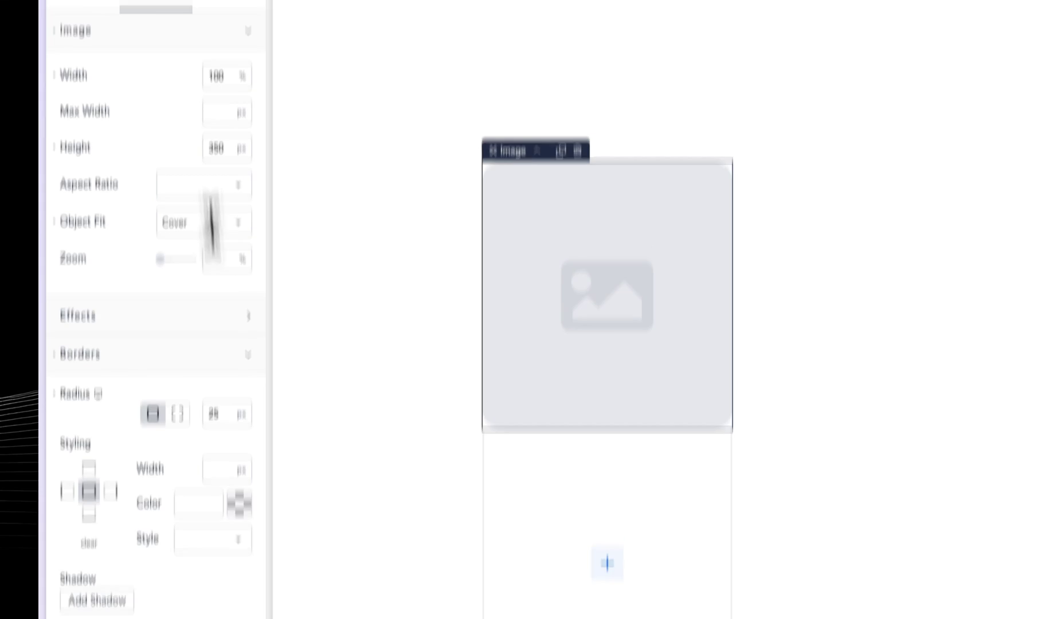
# Step: Fill the Image element with the peach-coloured logo picture from the media library
pyautogui.click(85, 160)
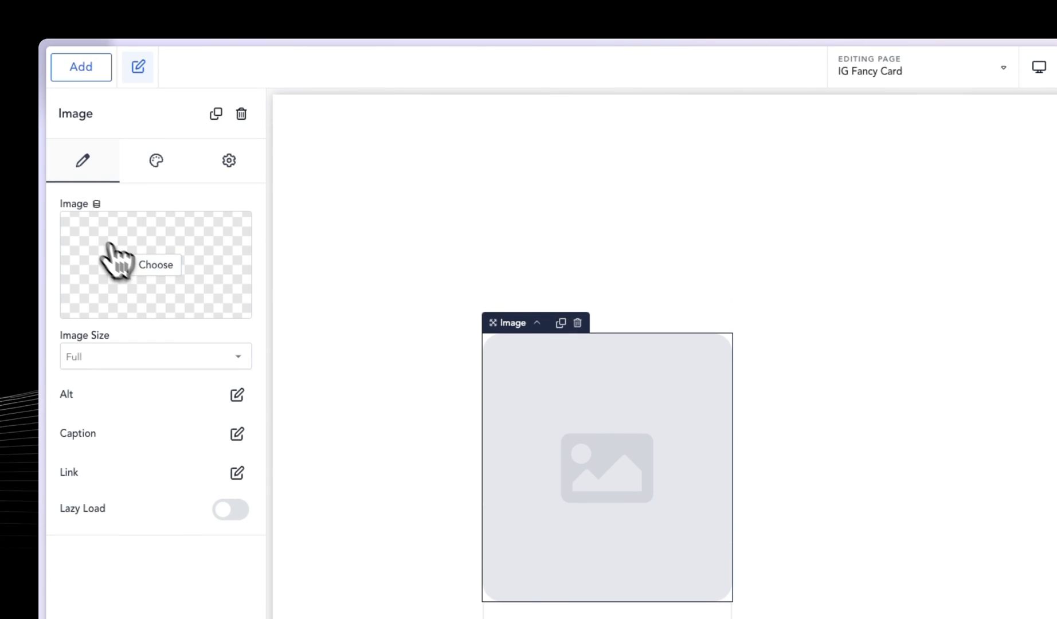
pyautogui.click(127, 256)
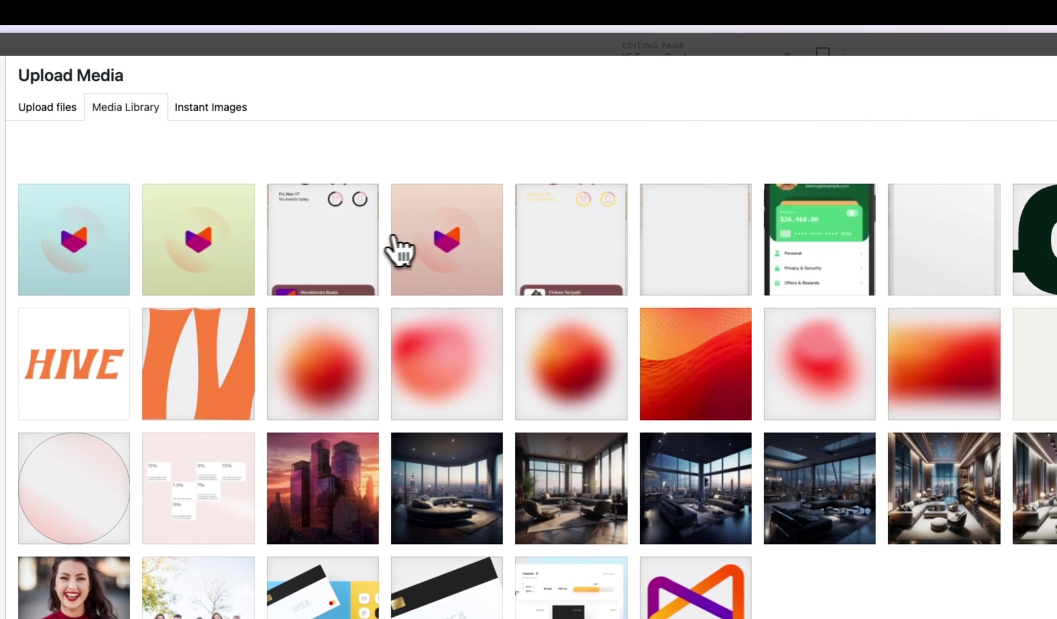
pyautogui.click(425, 252)
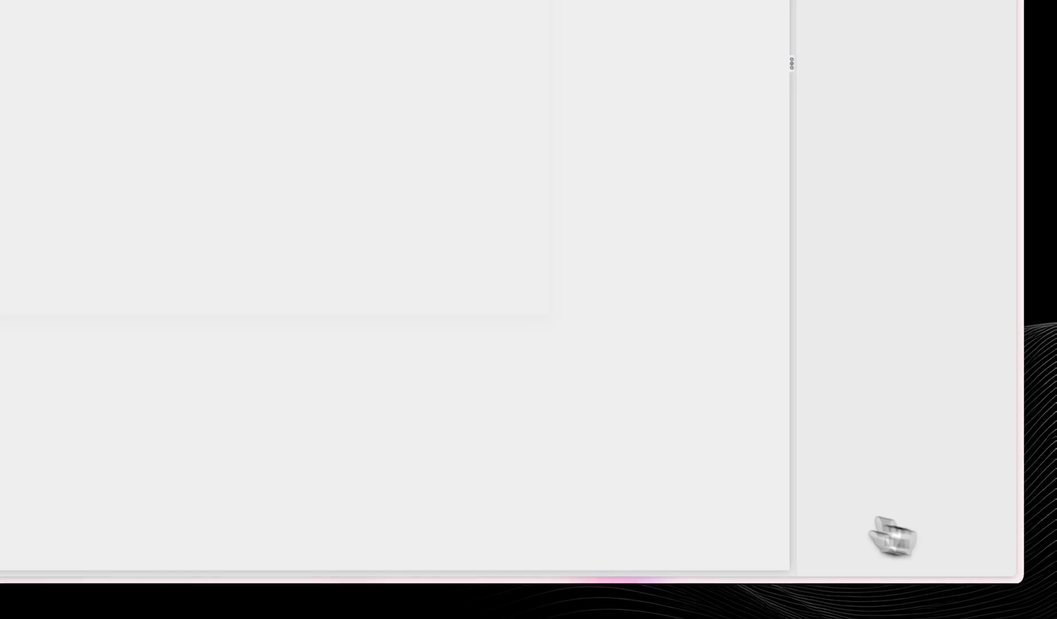
pyautogui.click(892, 536)
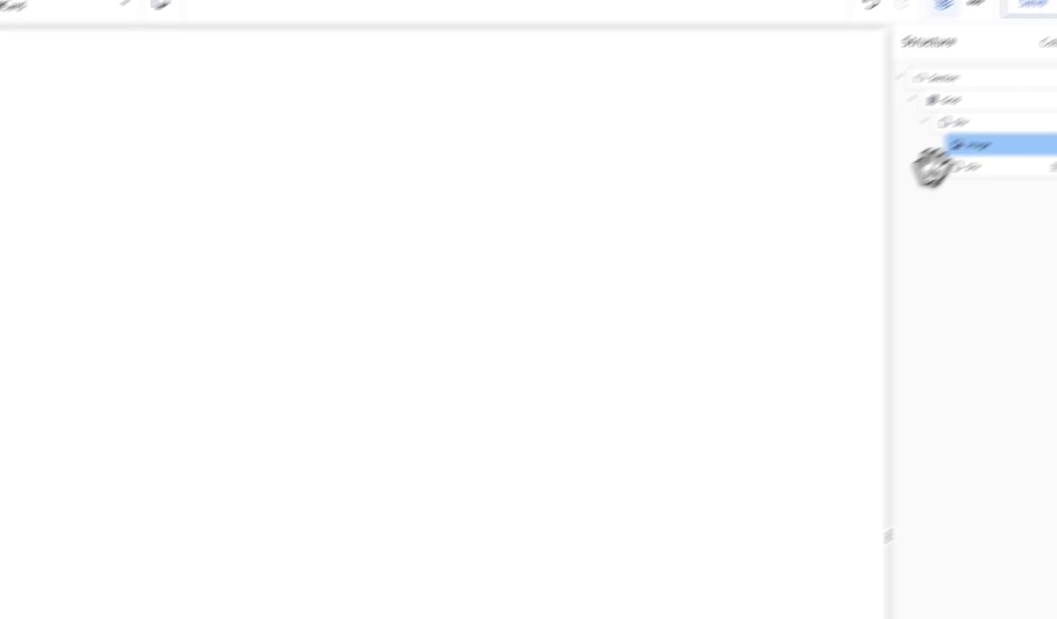
# Step: Give the inner div below the image a border radius and 20 px padding on all sides
pyautogui.click(931, 166)
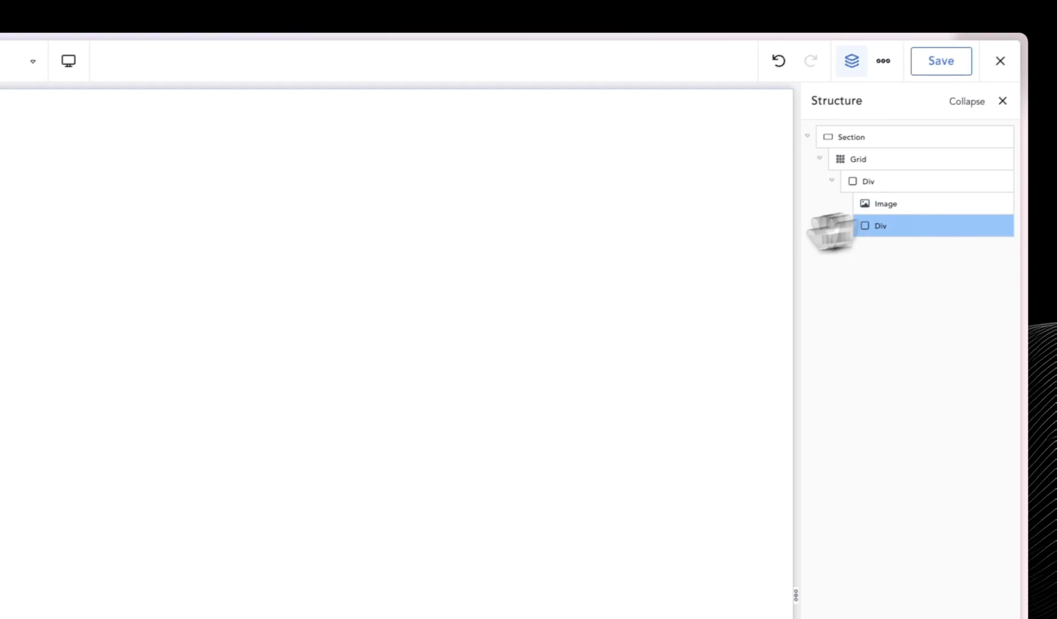
pyautogui.click(119, 137)
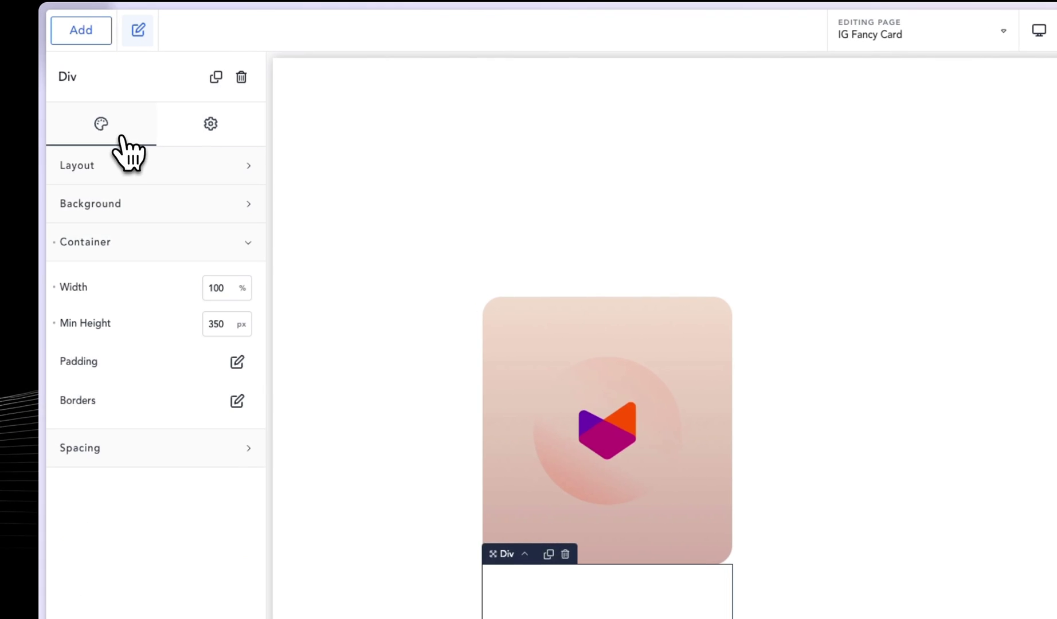
pyautogui.click(236, 401)
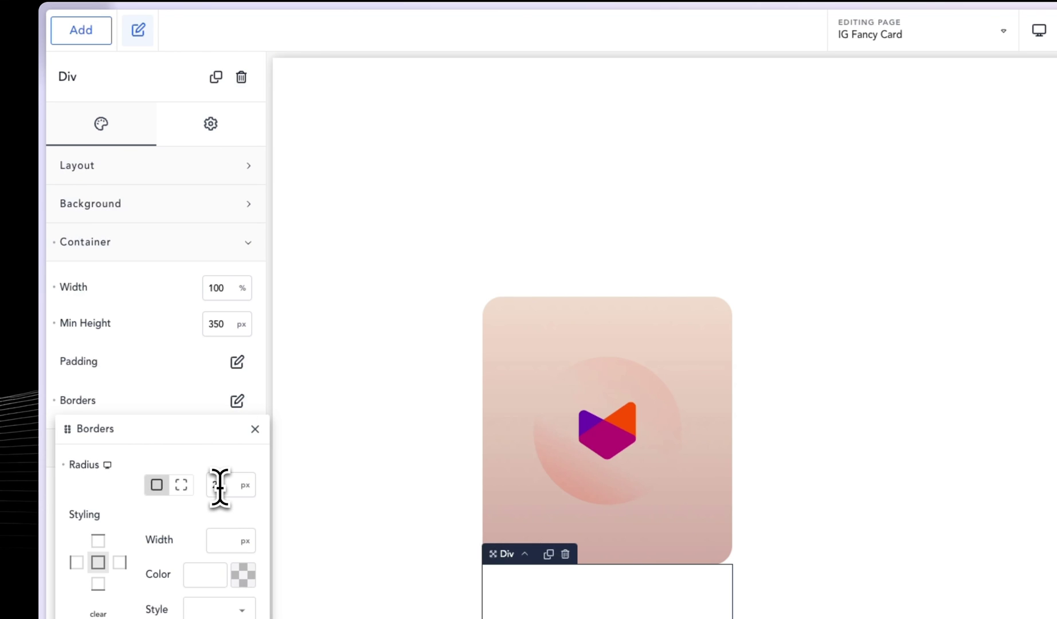
pyautogui.click(177, 411)
pyautogui.click(236, 361)
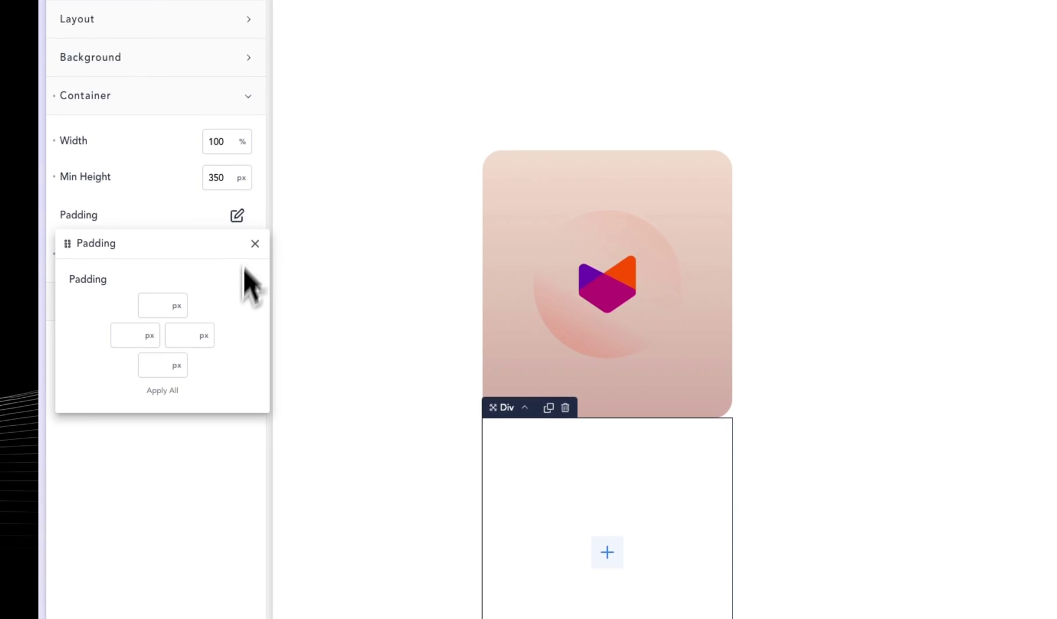
pyautogui.click(158, 298)
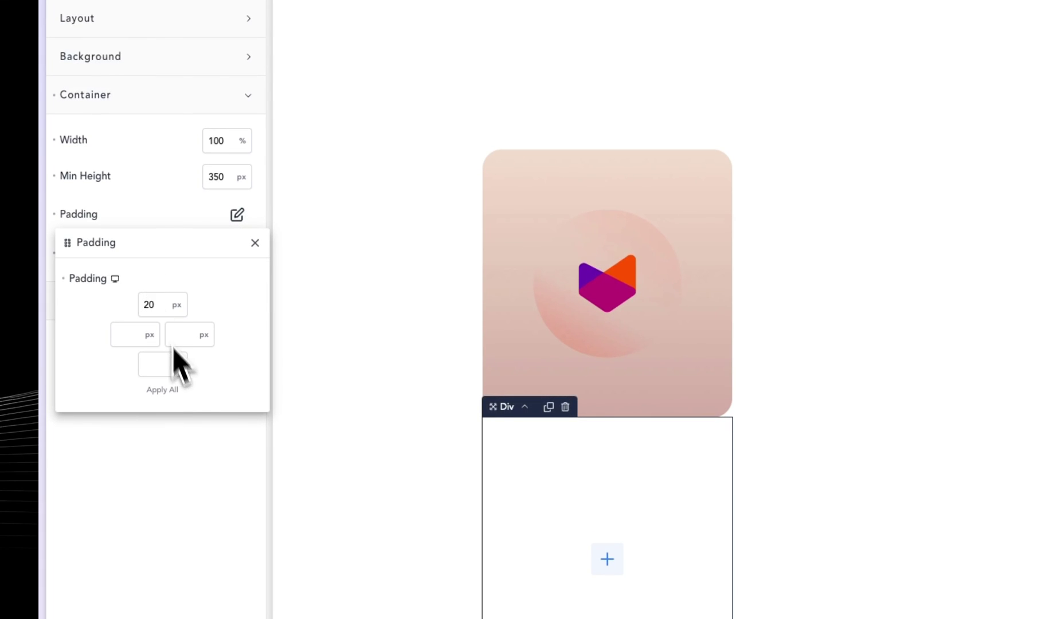
pyautogui.click(164, 389)
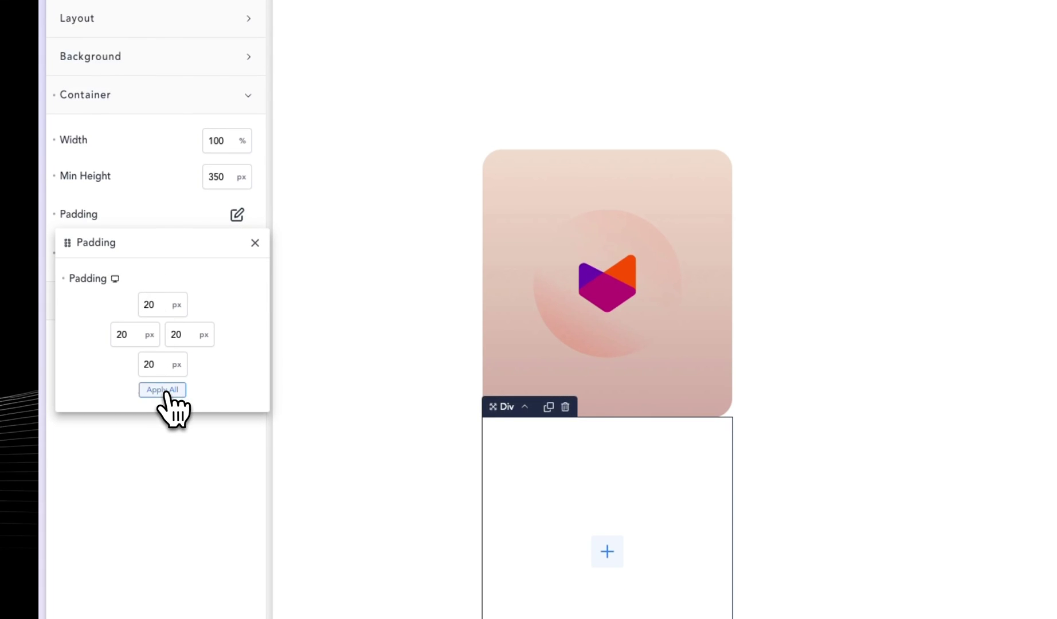
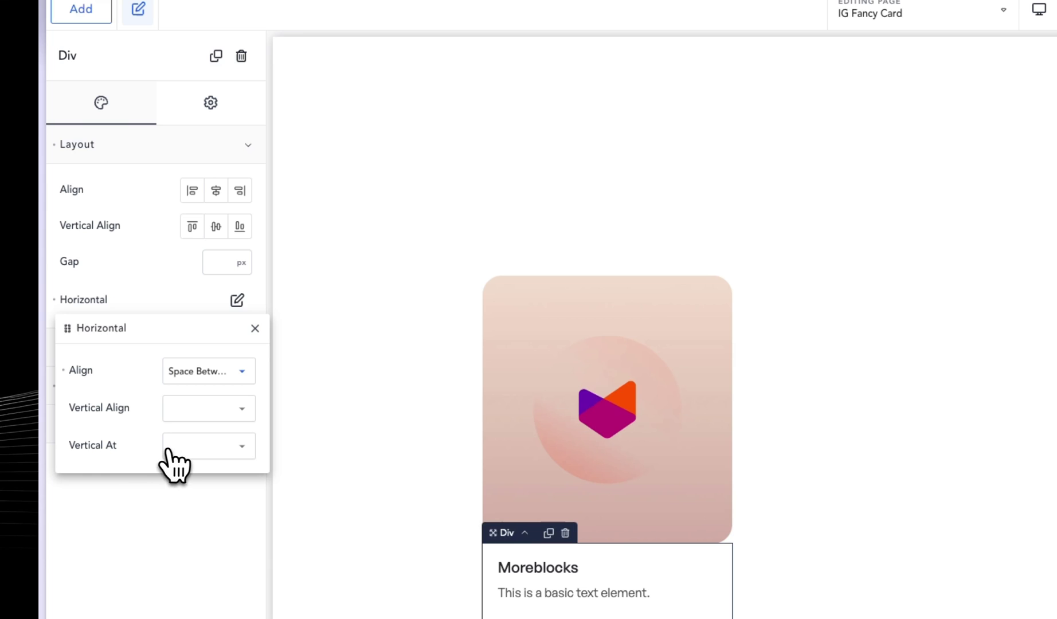
# Step: Set the inner div's horizontal layout to turn vertical at Desktop
pyautogui.click(186, 453)
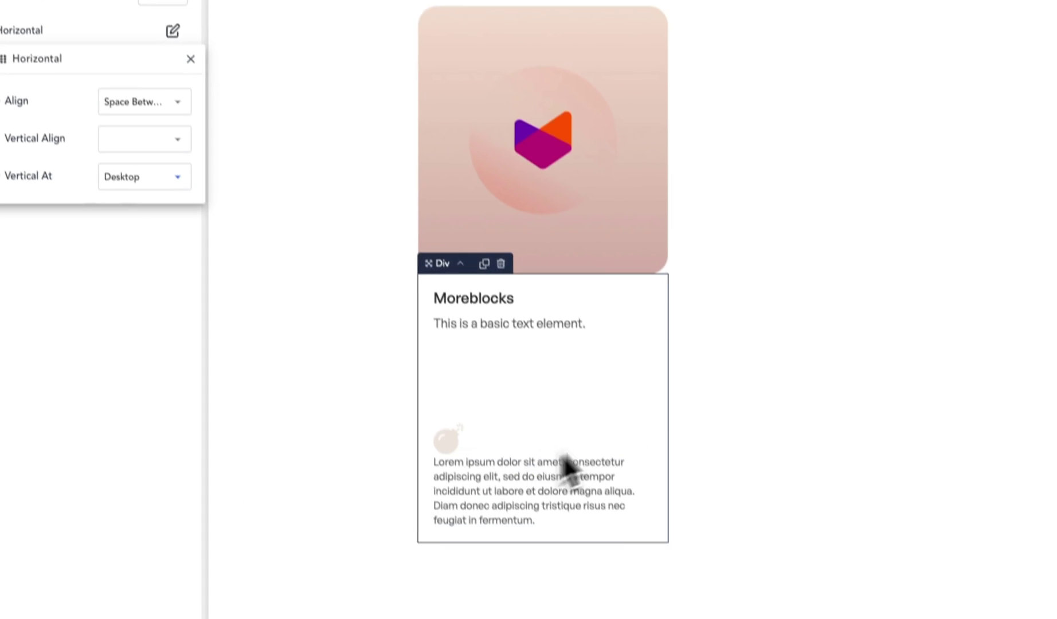
# Step: Give the inner div below the image the Brand background colour #EDE3DC
pyautogui.click(185, 34)
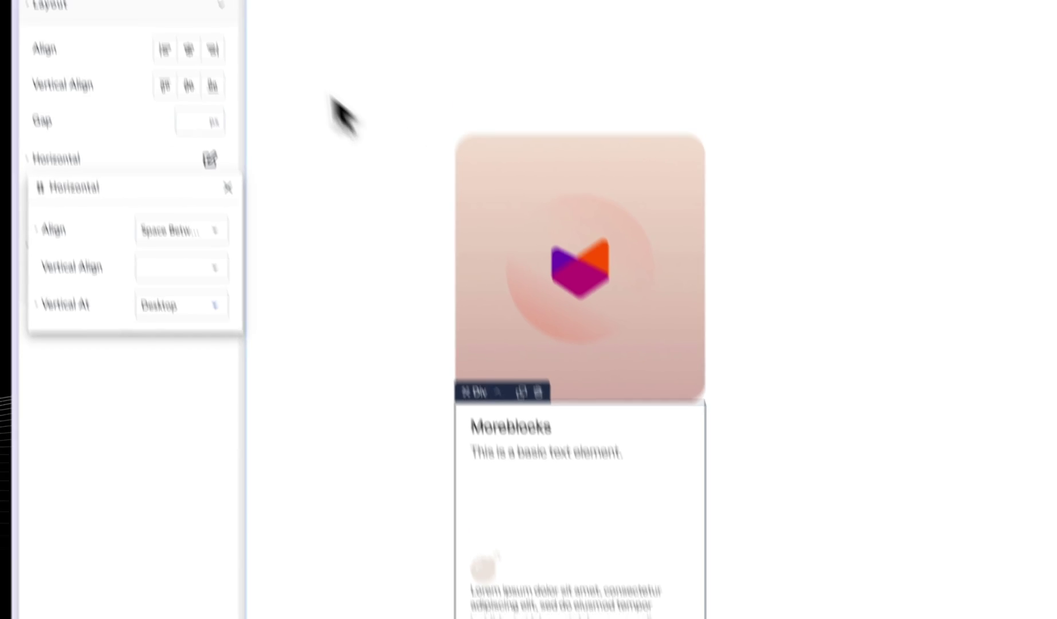
pyautogui.click(148, 314)
pyautogui.click(239, 348)
pyautogui.click(92, 328)
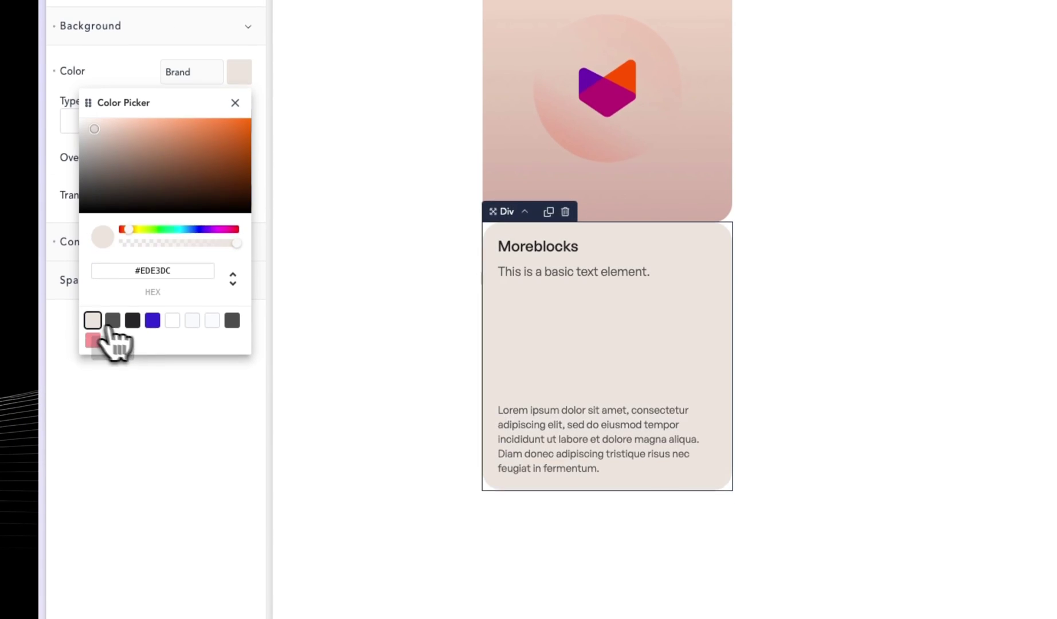
pyautogui.click(469, 323)
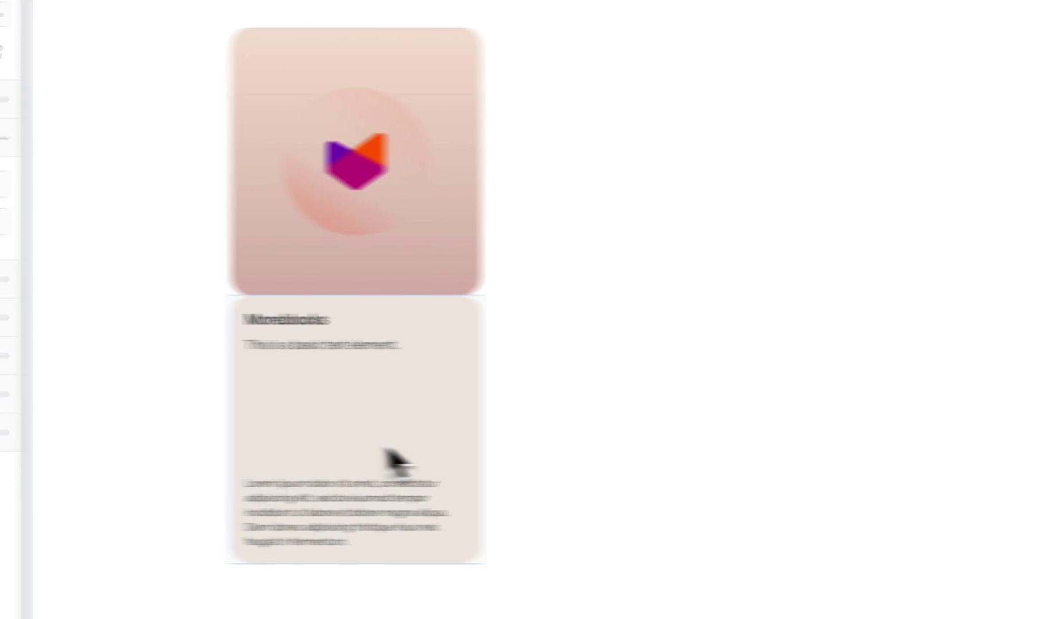
# Step: Set the inner div's padding to 40 px on all sides
pyautogui.click(567, 366)
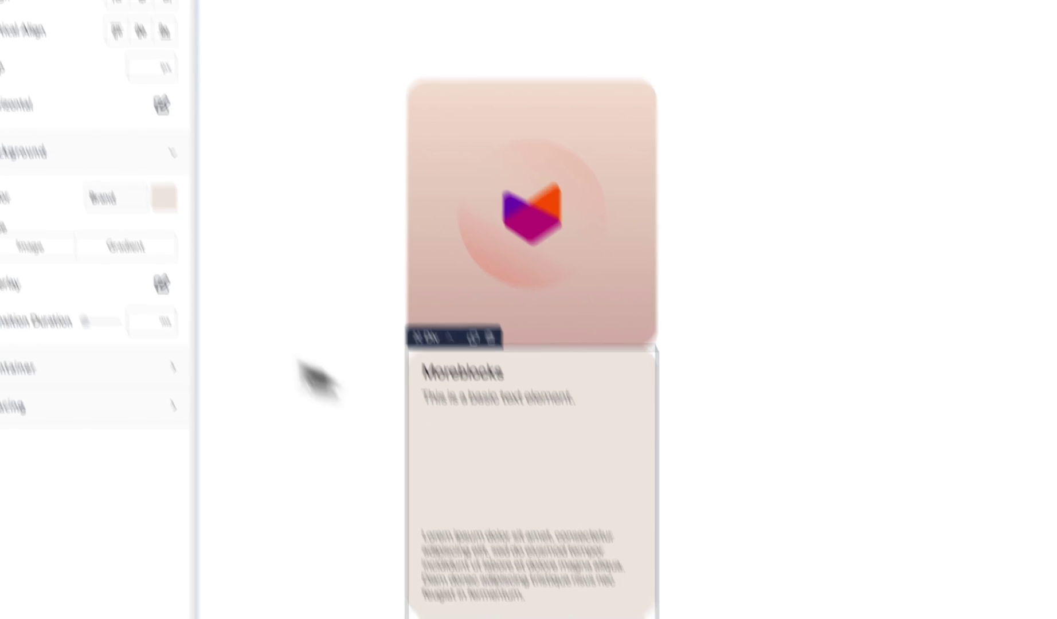
pyautogui.click(135, 513)
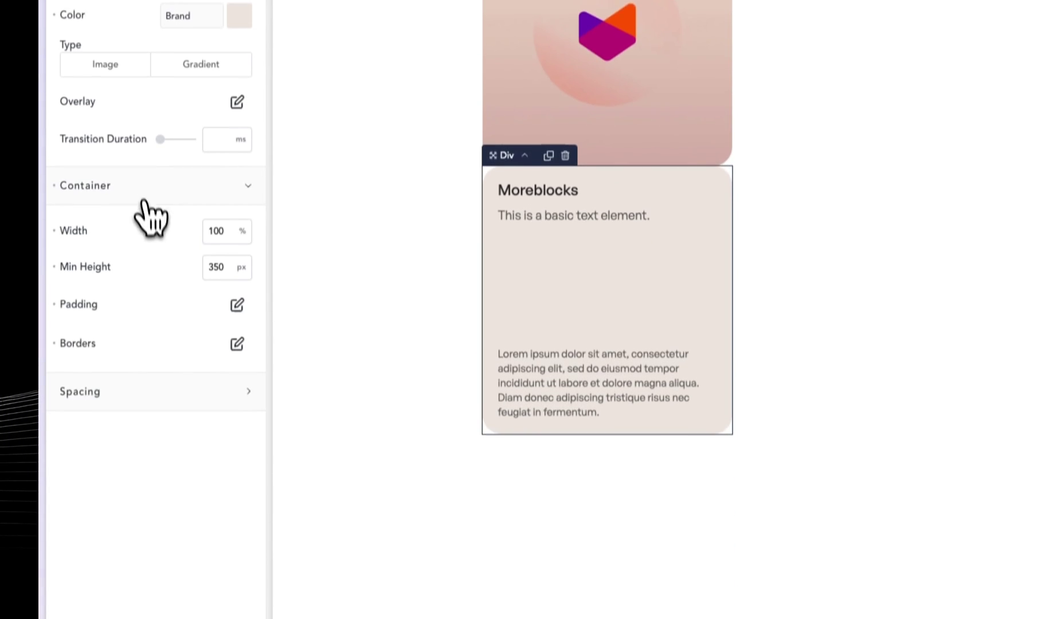
pyautogui.click(226, 292)
pyautogui.doubleClick(155, 378)
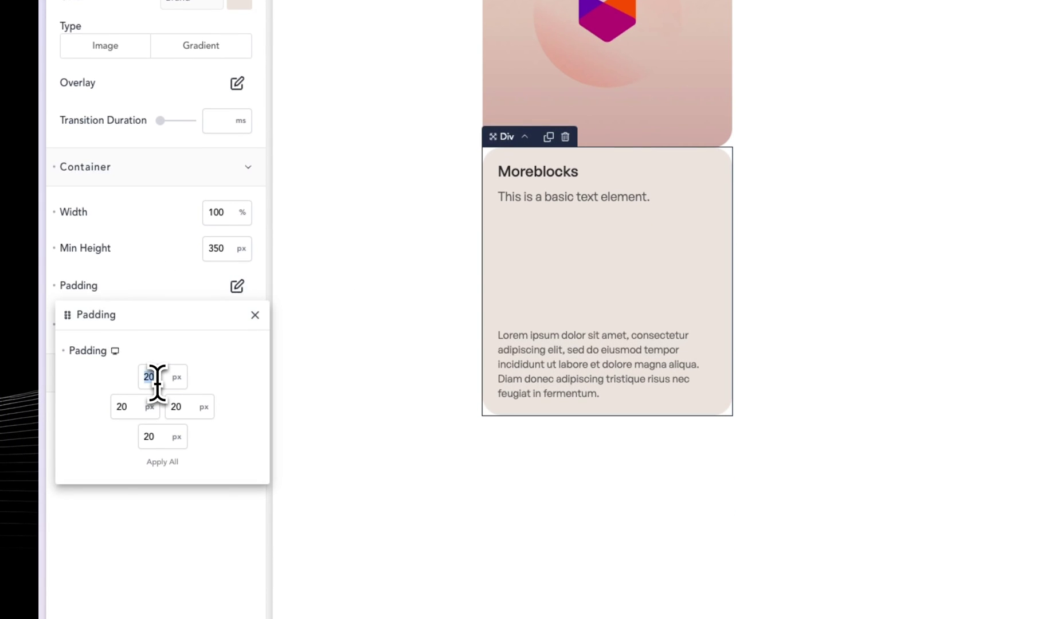
pyautogui.write('40')
pyautogui.click(163, 462)
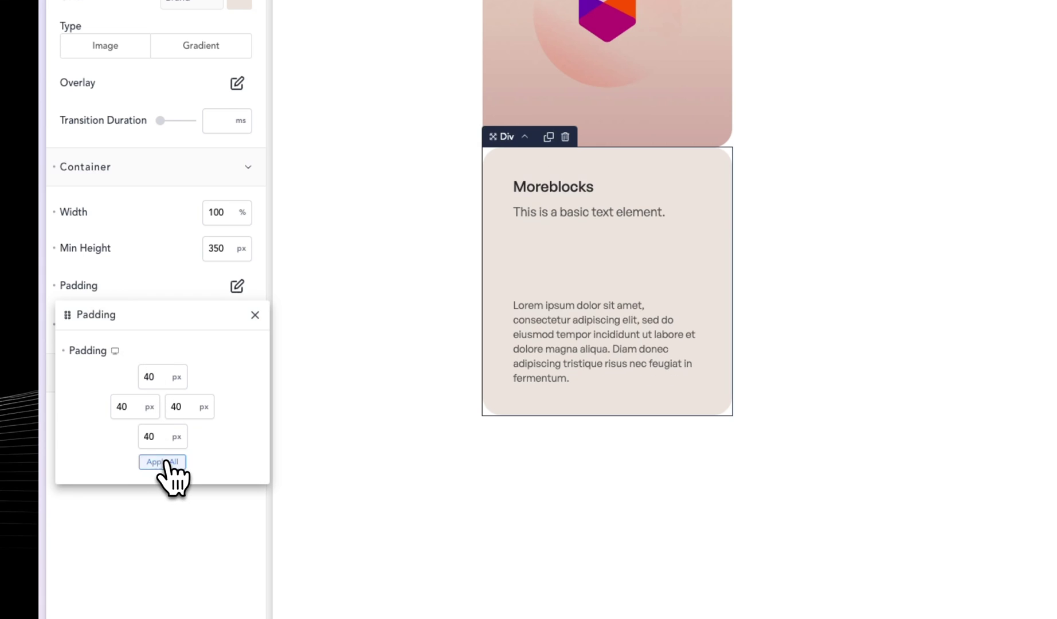
pyautogui.click(460, 260)
# Step: Set the inner div's padding to 30 px on all sides
pyautogui.click(582, 268)
pyautogui.click(237, 321)
pyautogui.click(163, 412)
pyautogui.press('BackSpace')
pyautogui.press('BackSpace')
pyautogui.write('30')
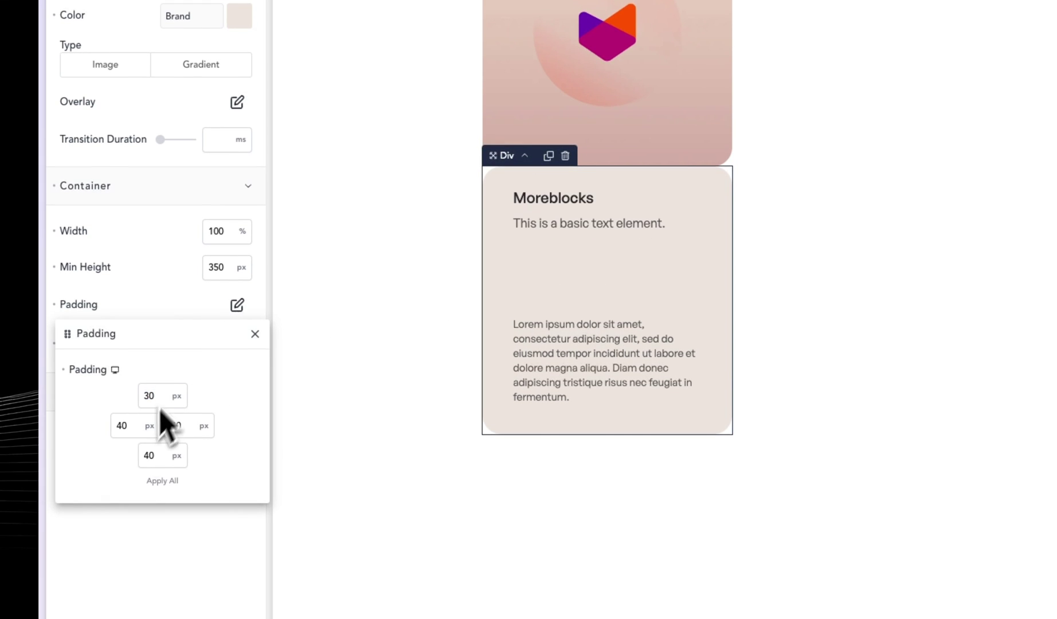
pyautogui.click(143, 483)
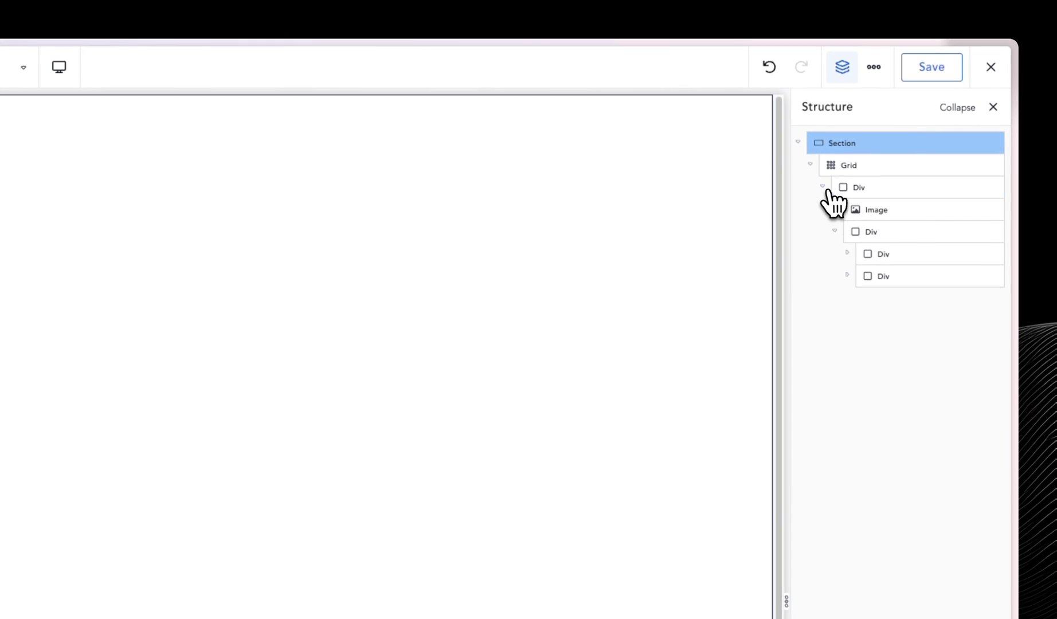
# Step: Find the advanced position settings of the div below the Image and set its wrapper position to absolute
pyautogui.click(972, 125)
pyautogui.click(823, 187)
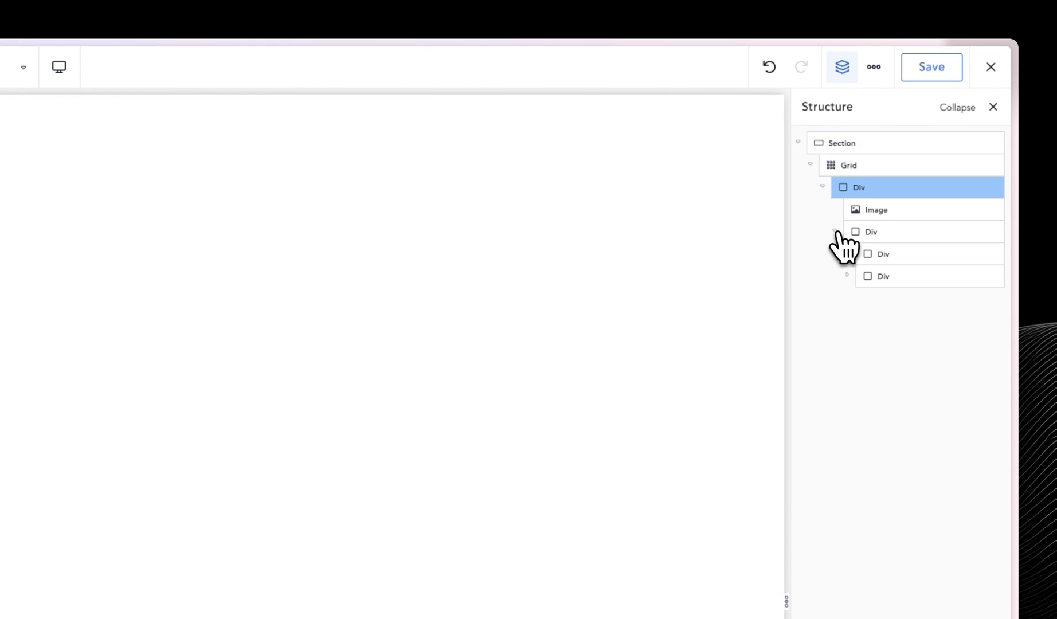
pyautogui.click(869, 234)
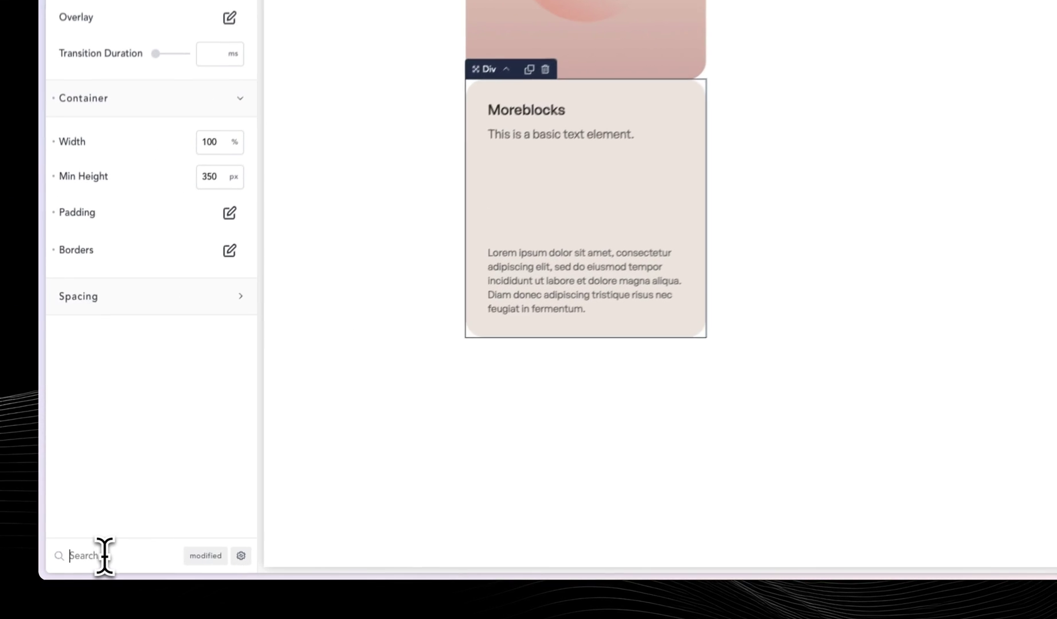
pyautogui.click(107, 554)
pyautogui.write('pos')
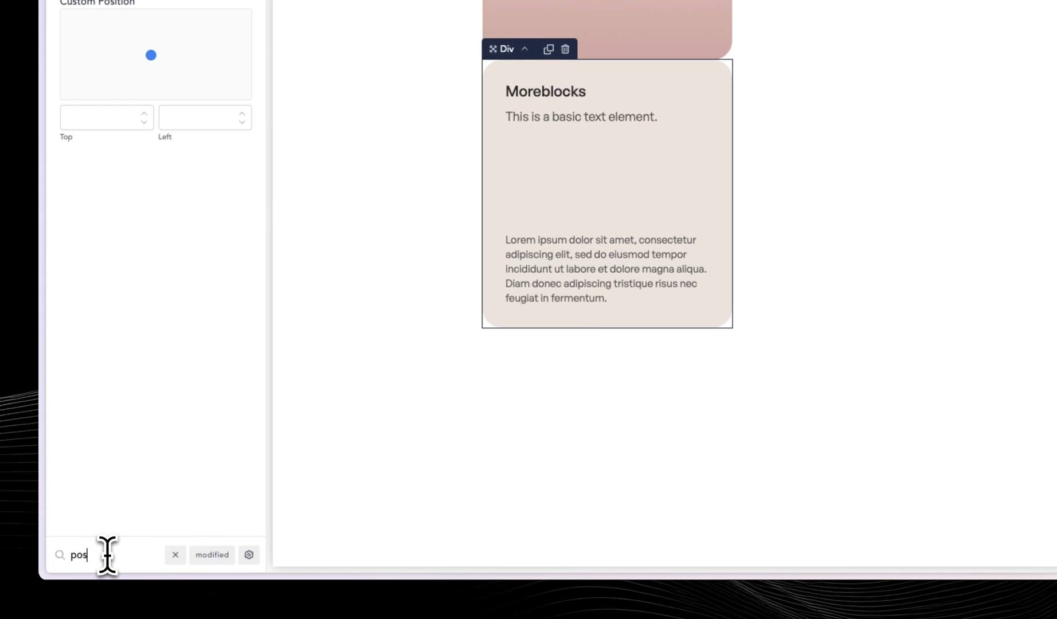
pyautogui.write('ition')
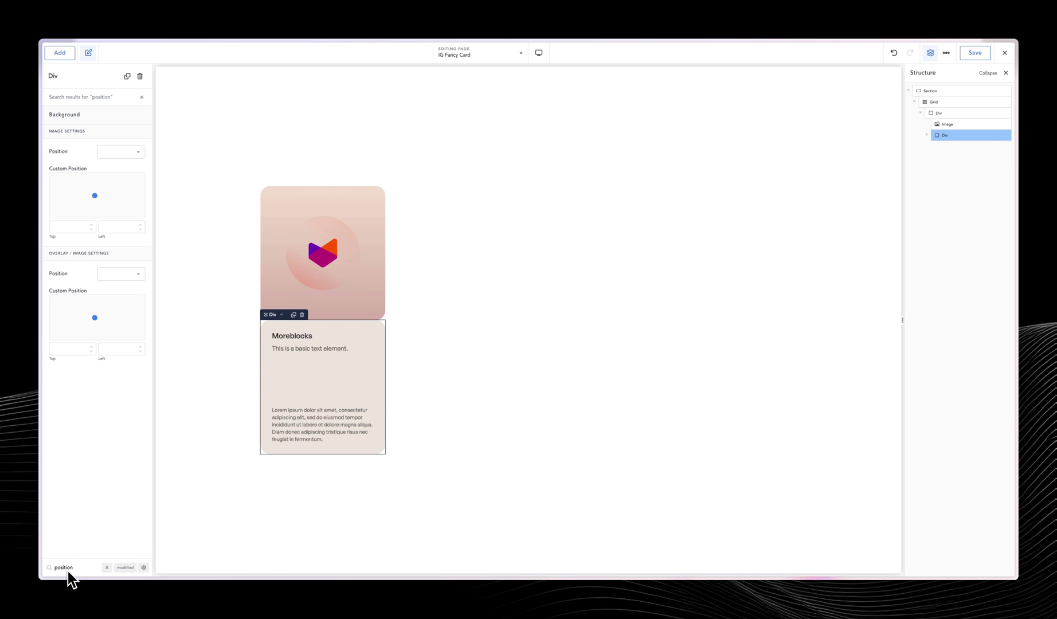
pyautogui.click(143, 568)
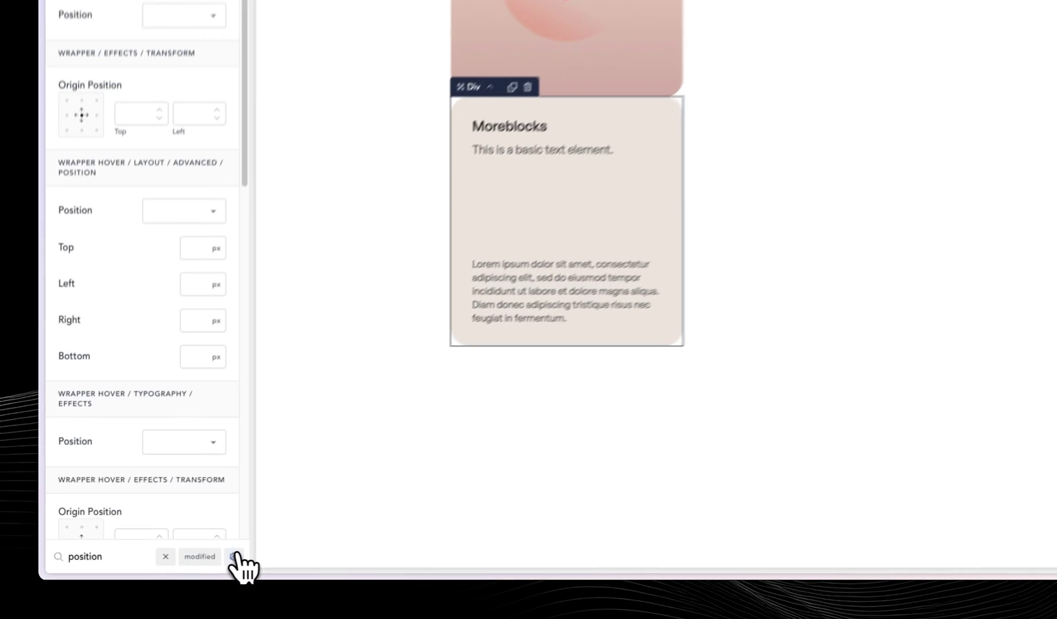
pyautogui.click(194, 215)
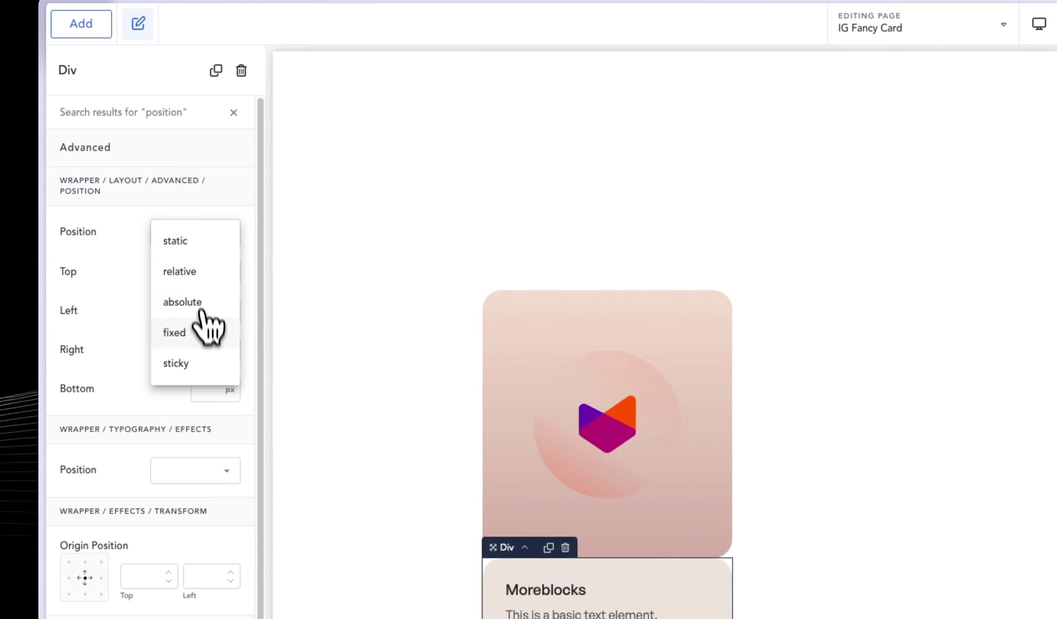
pyautogui.click(200, 302)
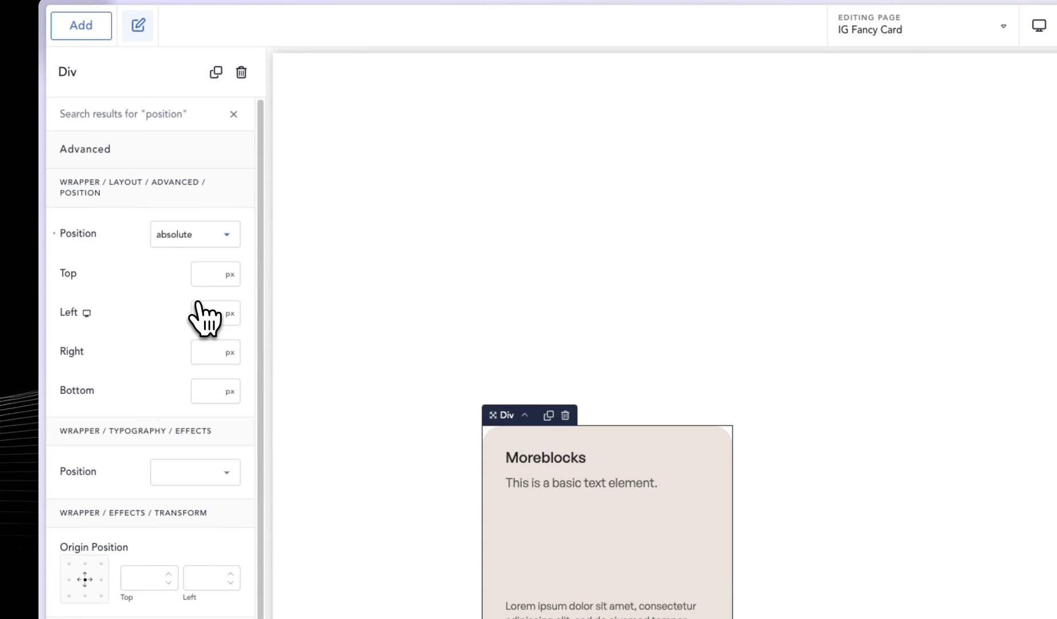
pyautogui.click(1056, 27)
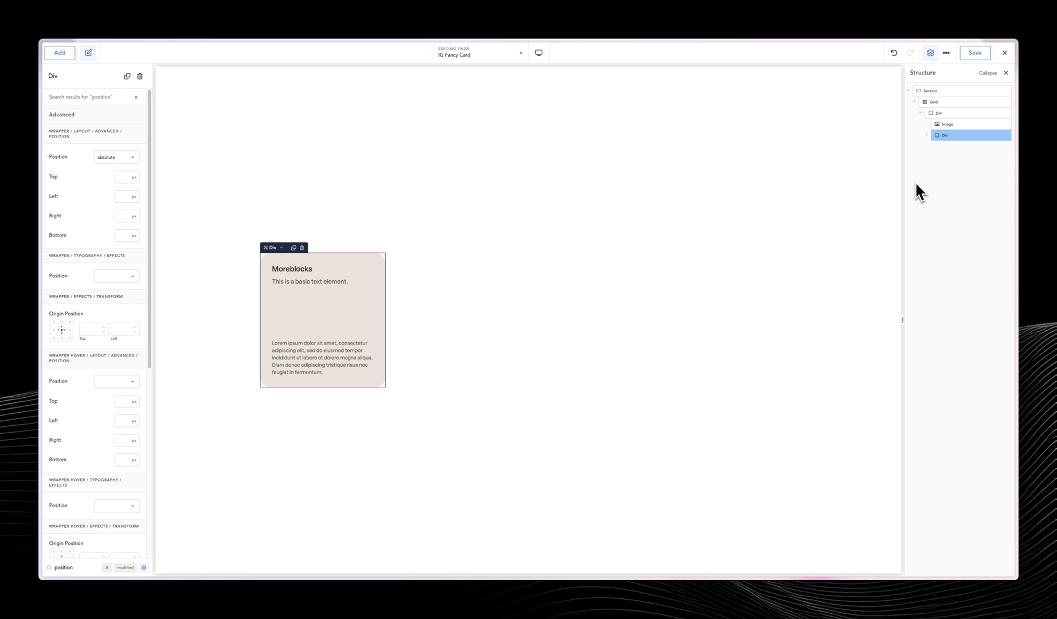
# Step: Rename the outer div directly under the Grid as Inner Div
pyautogui.click(955, 163)
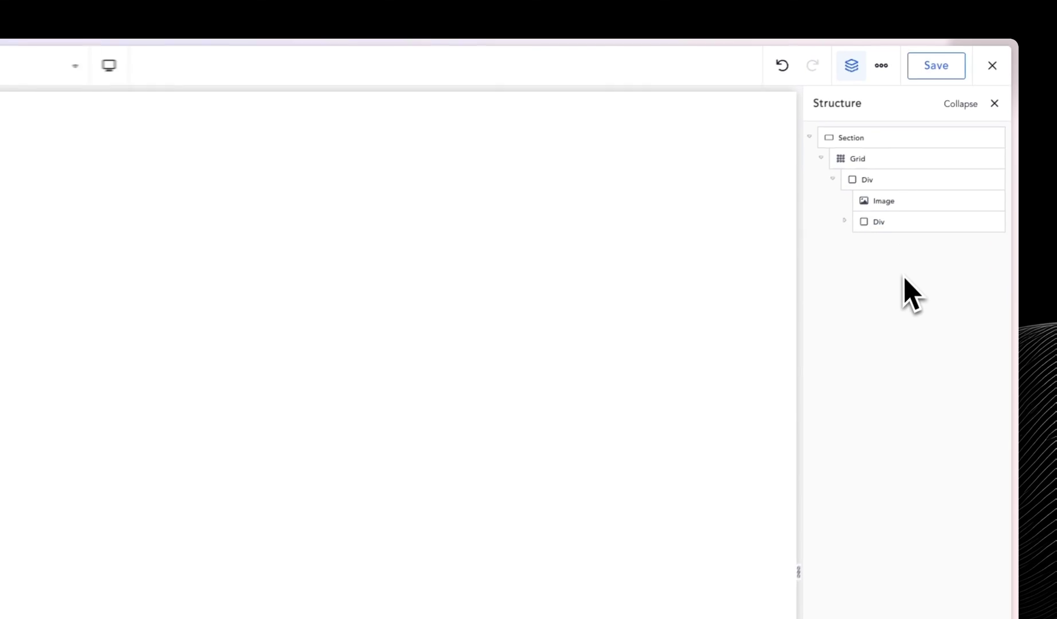
pyautogui.click(874, 186)
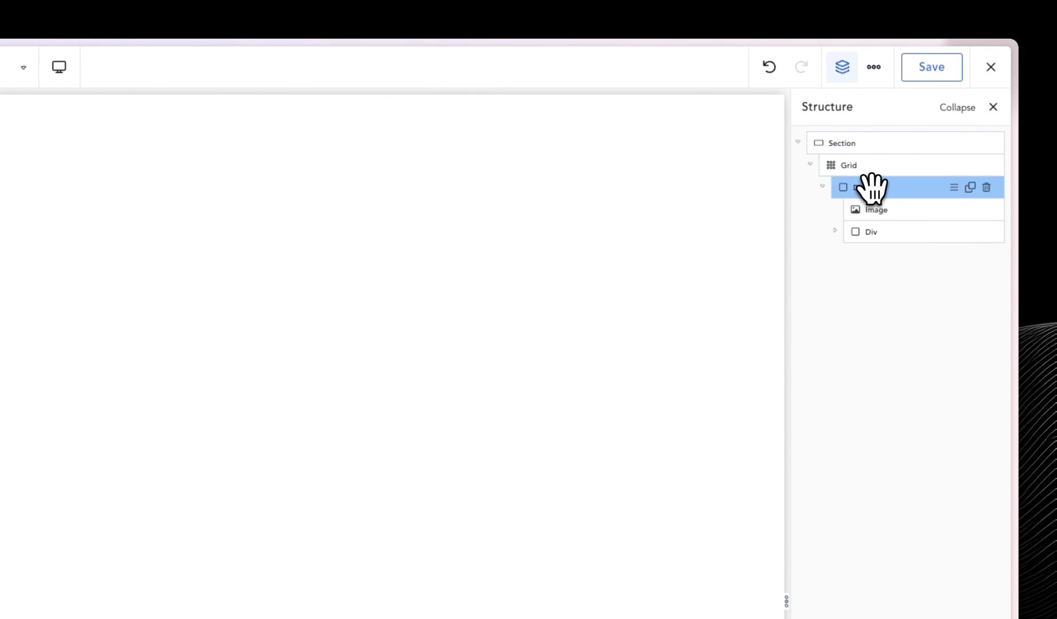
pyautogui.doubleClick(860, 186)
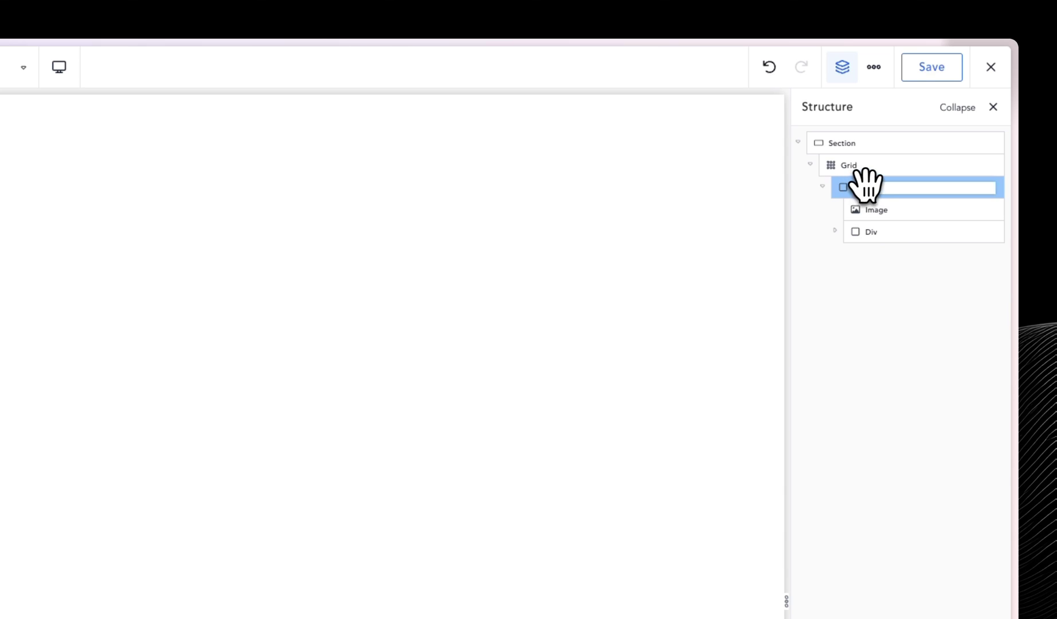
pyautogui.write('Inne')
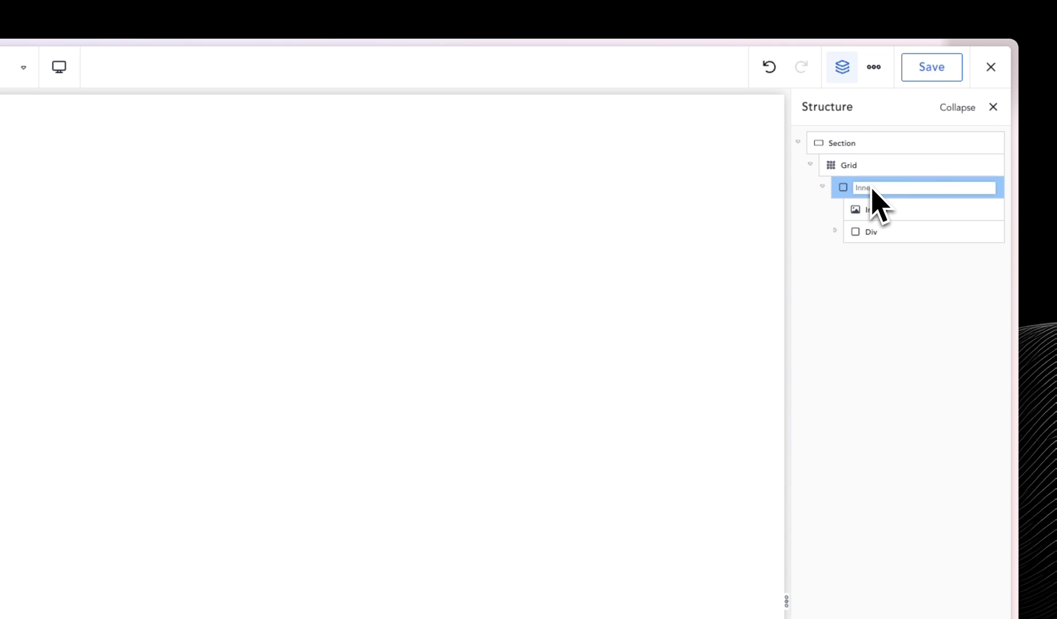
pyautogui.write('r Div')
pyautogui.press('Return')
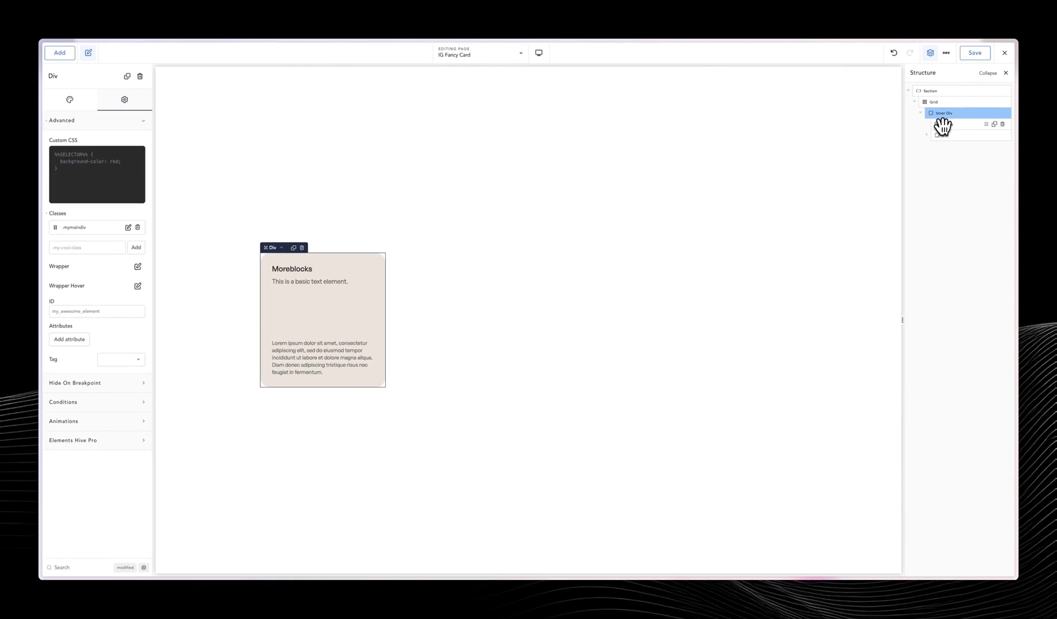
# Step: Rename the div listed below the Image as Inner Div
pyautogui.click(949, 124)
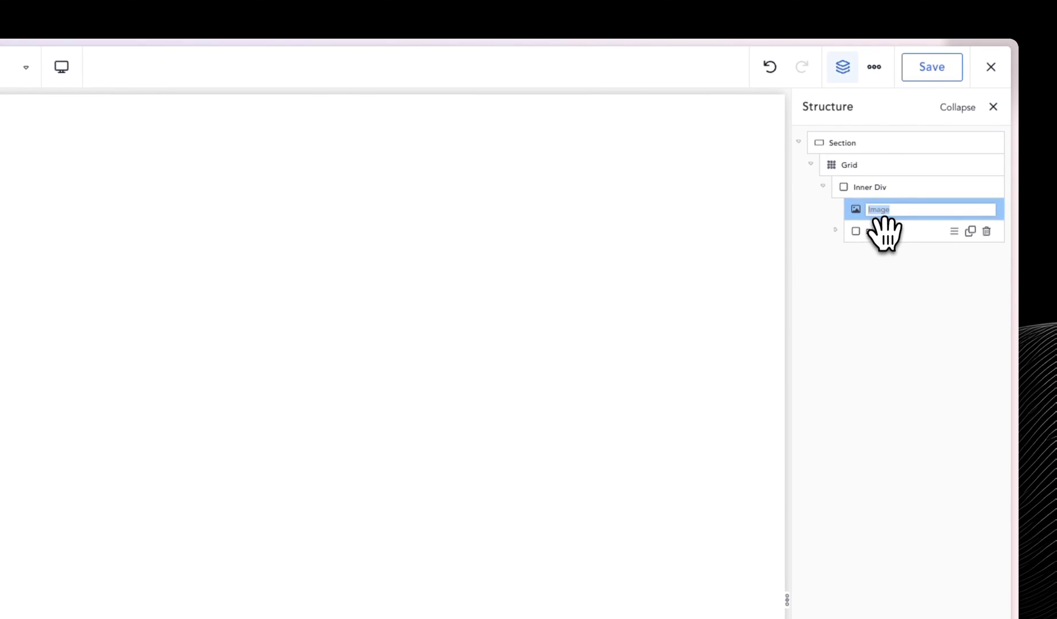
pyautogui.click(945, 135)
pyautogui.doubleClick(882, 231)
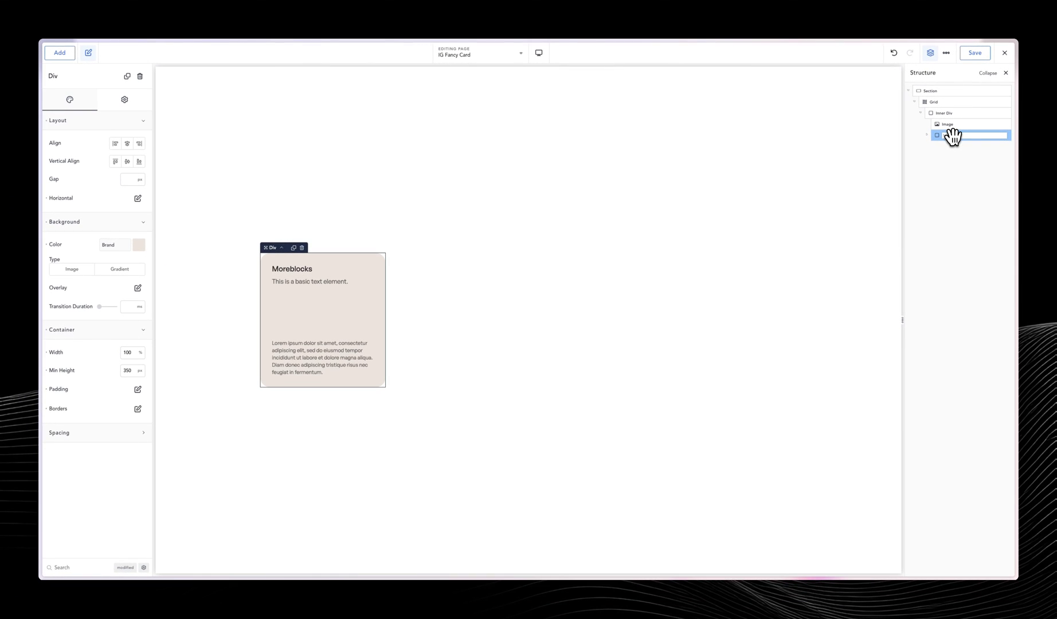
# Step: Rename the outer div directly under the Grid as Main Div
pyautogui.click(947, 112)
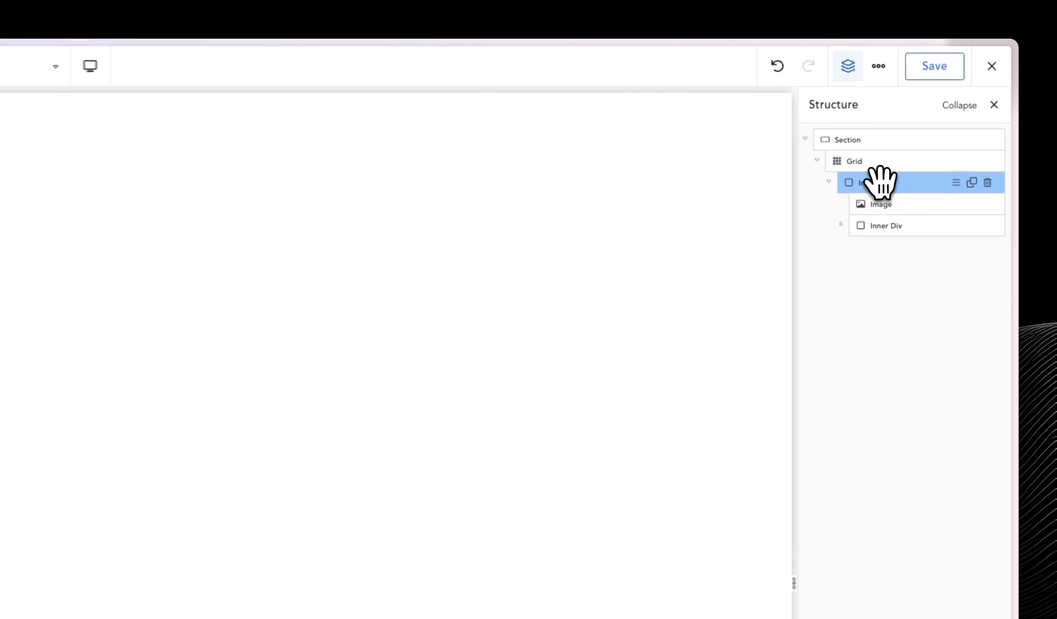
pyautogui.doubleClick(941, 113)
pyautogui.click(863, 187)
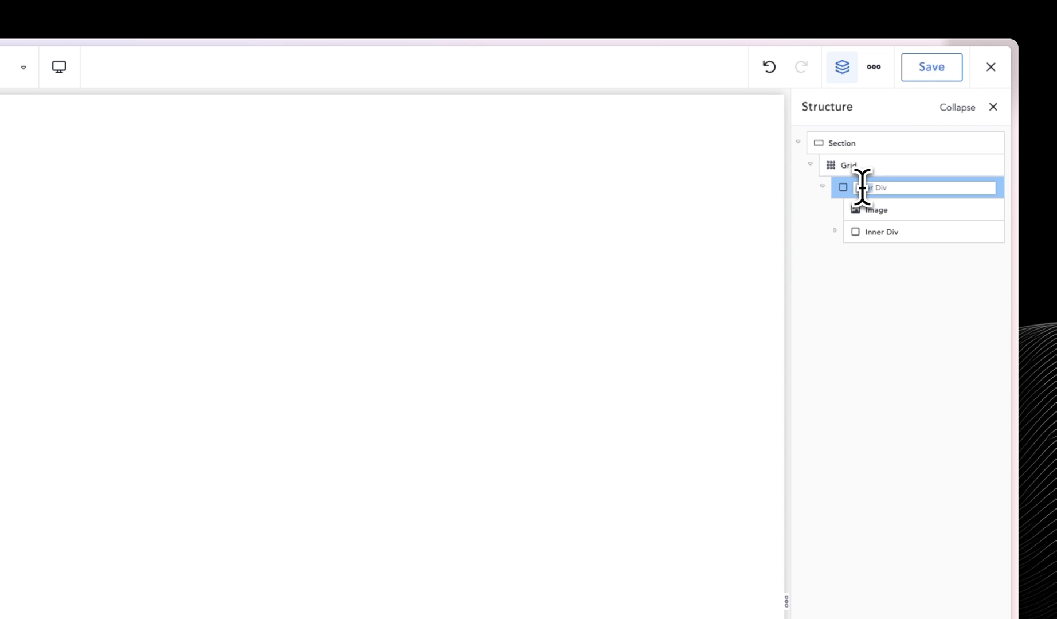
pyautogui.press('Return')
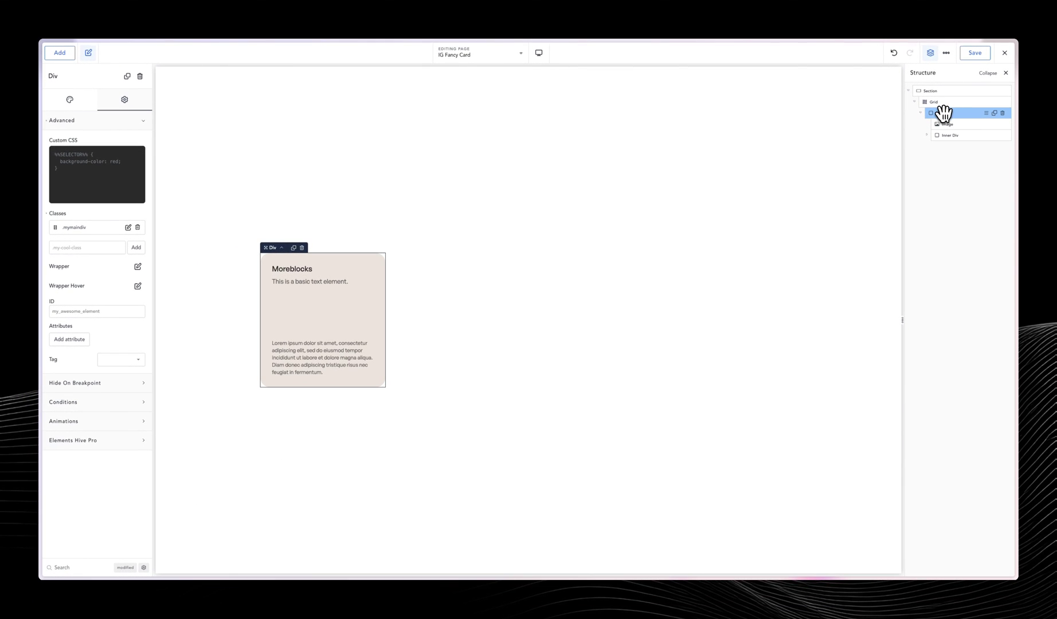
# Step: Add a new CSS selector .mymaindiv:hover .myimg to the page's selectors
pyautogui.click(946, 123)
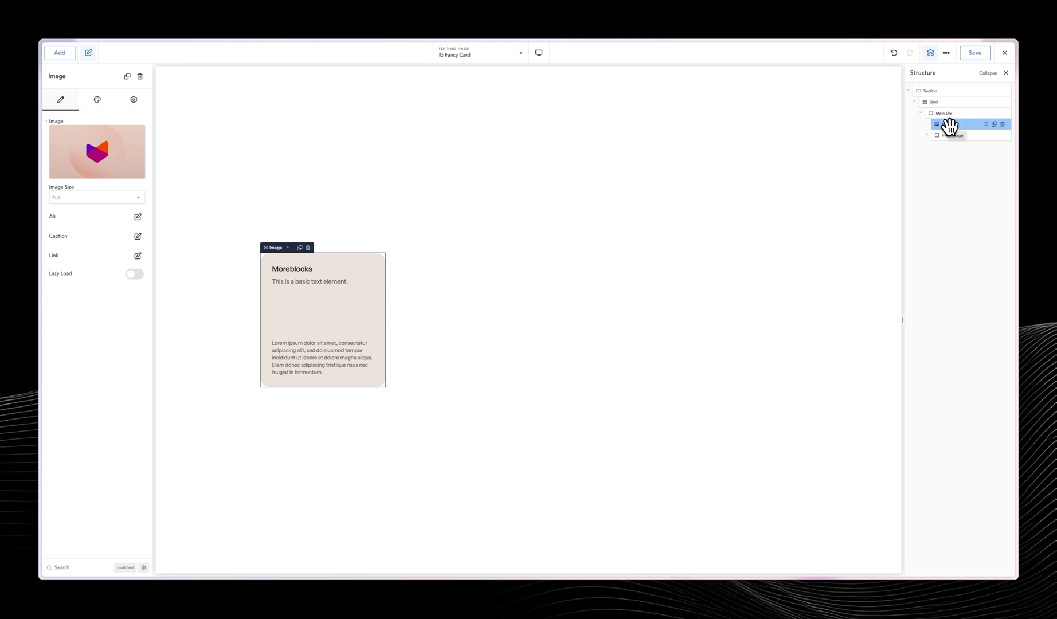
pyautogui.click(951, 136)
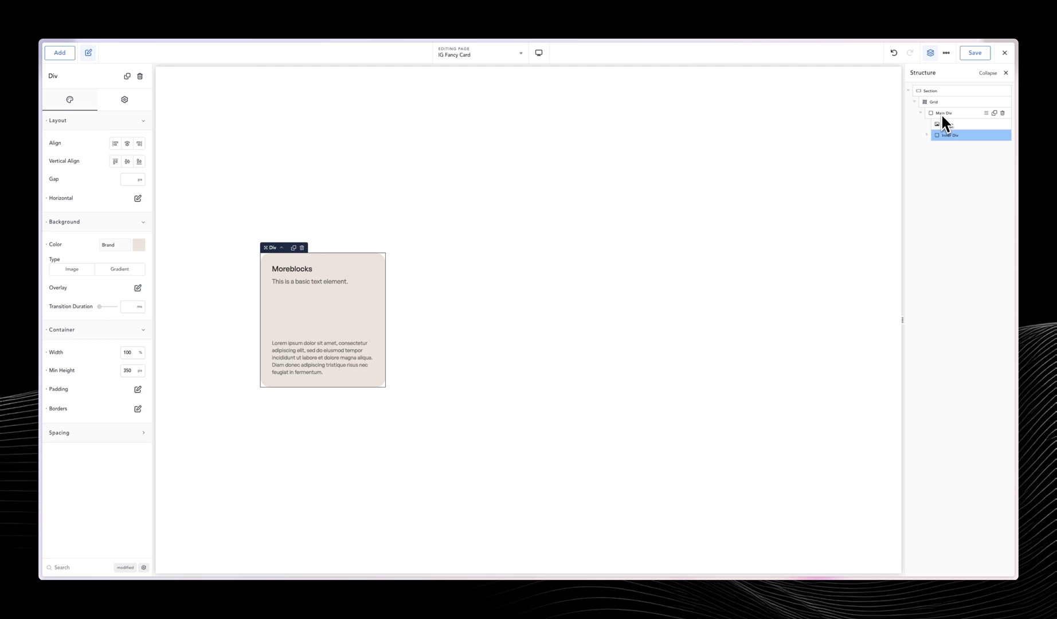
pyautogui.click(946, 53)
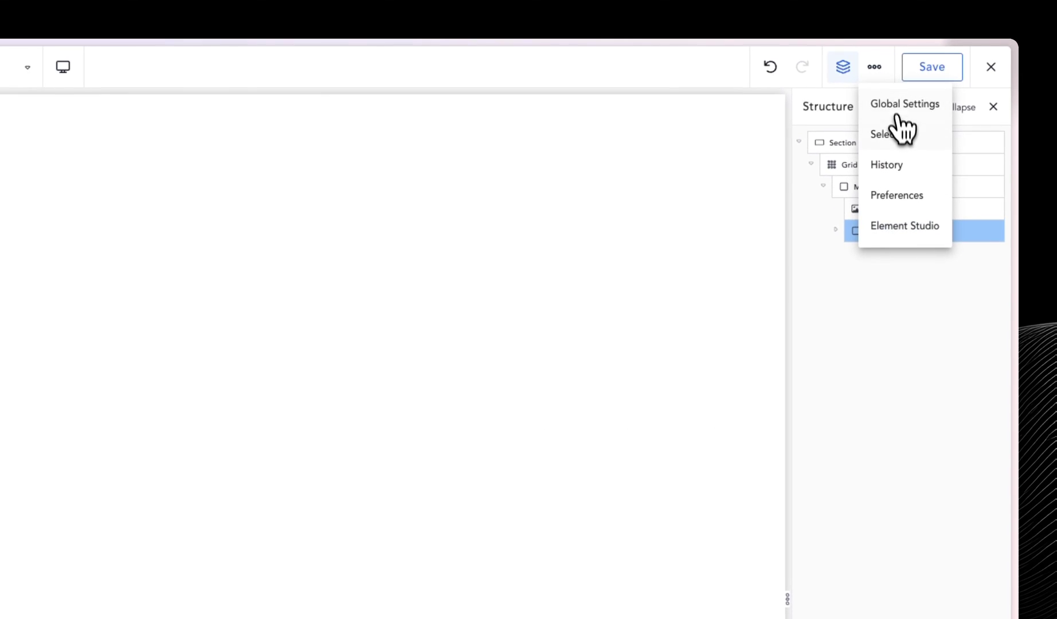
pyautogui.click(894, 133)
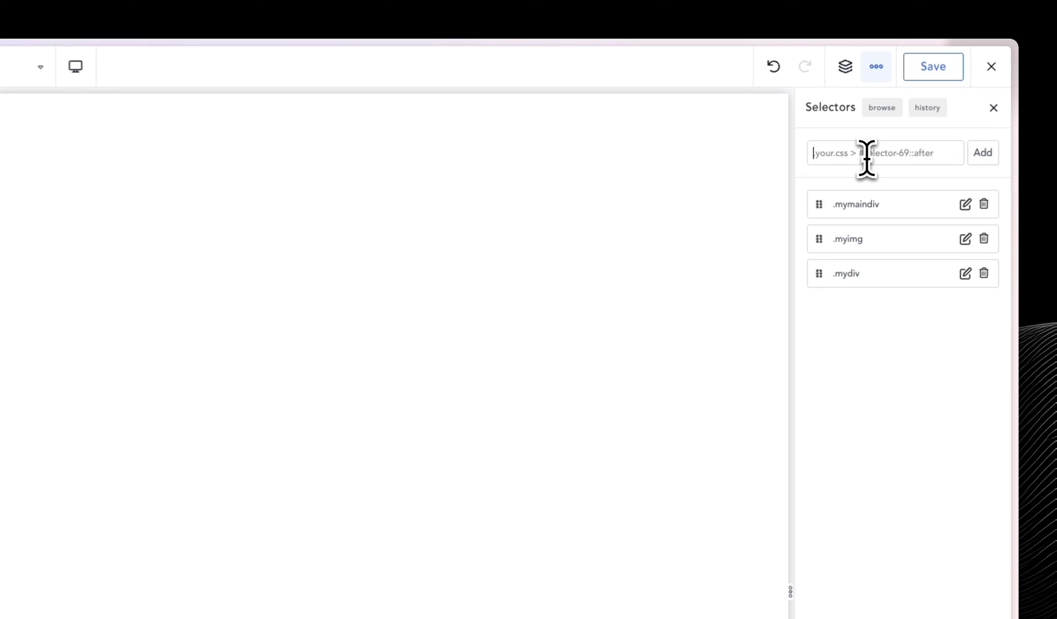
pyautogui.write('.mymaindiv:hover .myimg')
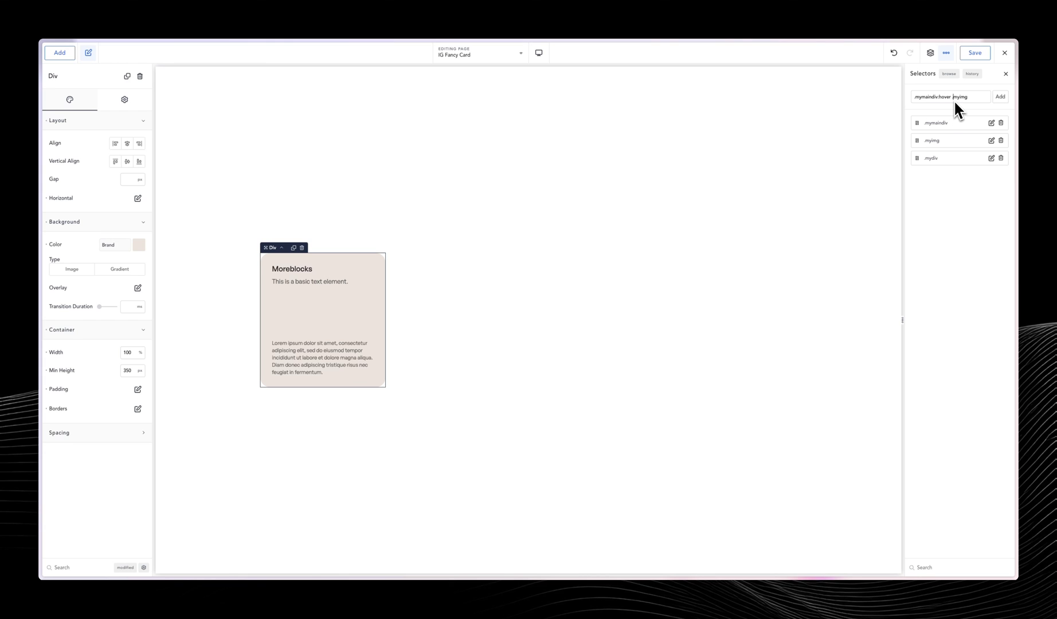
pyautogui.click(1000, 96)
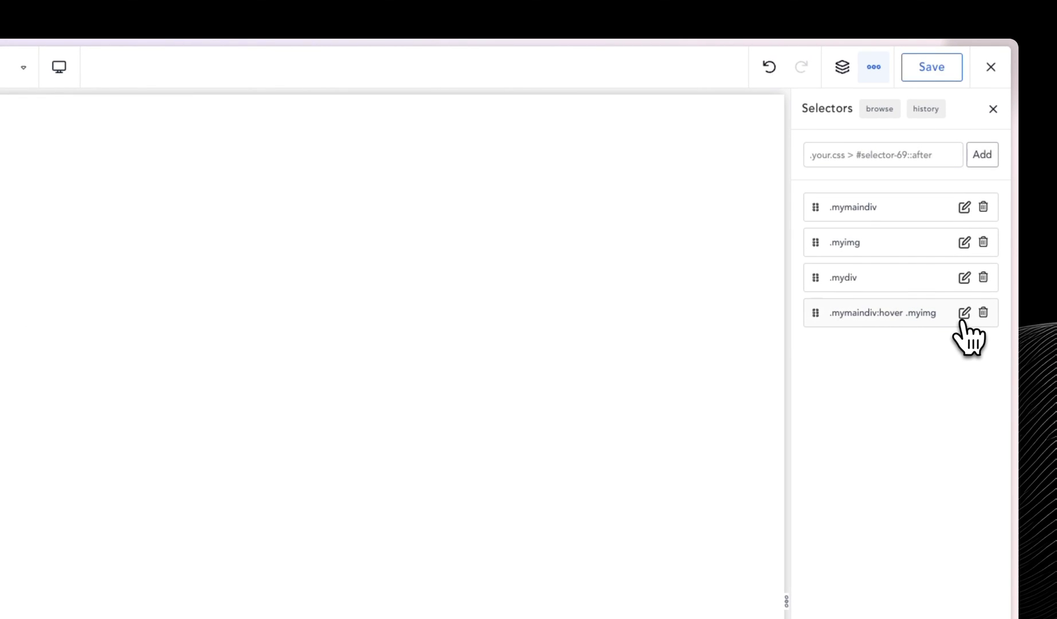
# Step: Add a rotate transform with Rotate Z of 35 deg to the .mymaindiv:hover .myimg selector and preview the card's hover
pyautogui.click(964, 314)
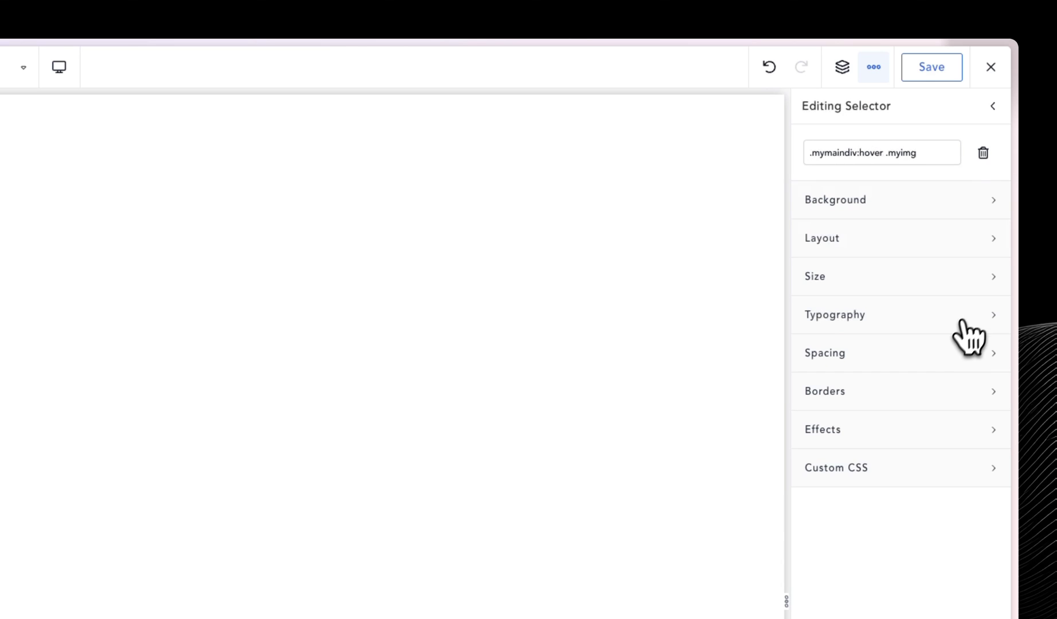
pyautogui.click(847, 428)
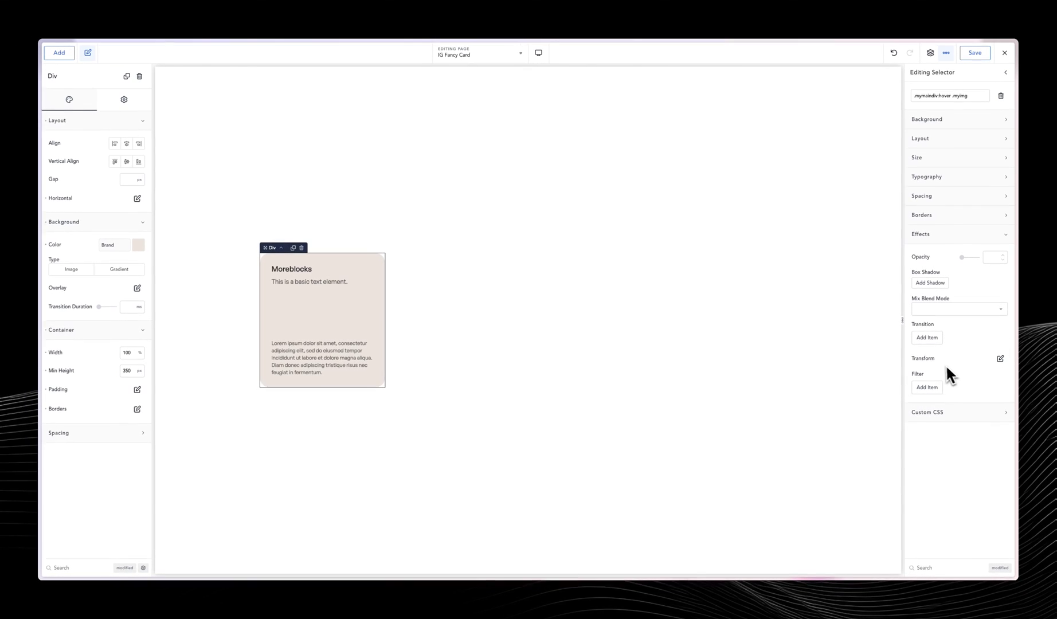
pyautogui.click(1000, 358)
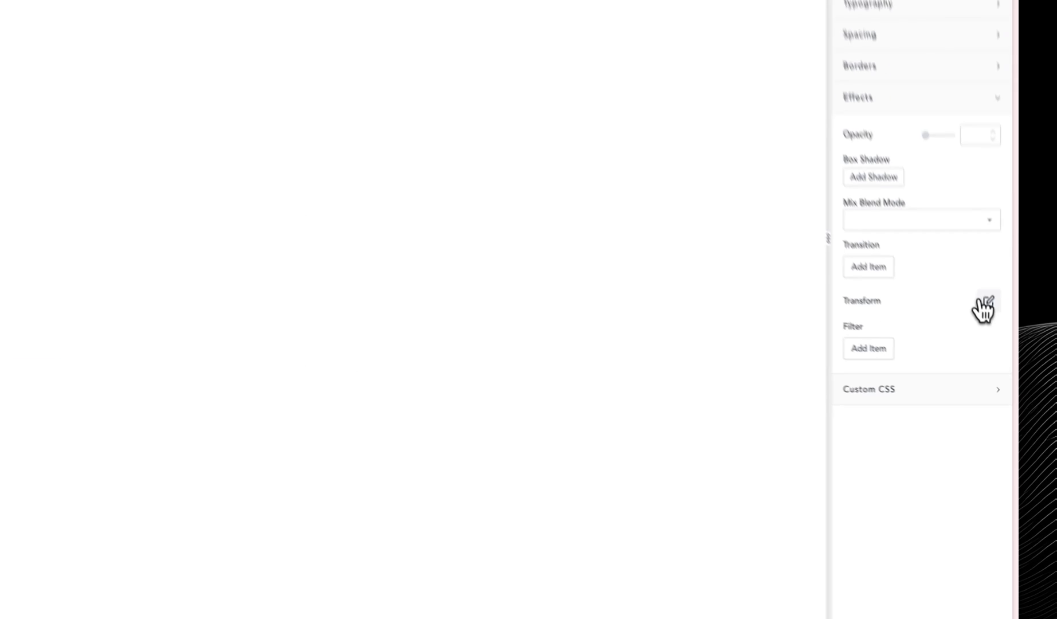
pyautogui.click(820, 367)
pyautogui.moveTo(842, 305); pyautogui.dragTo(519, 183)
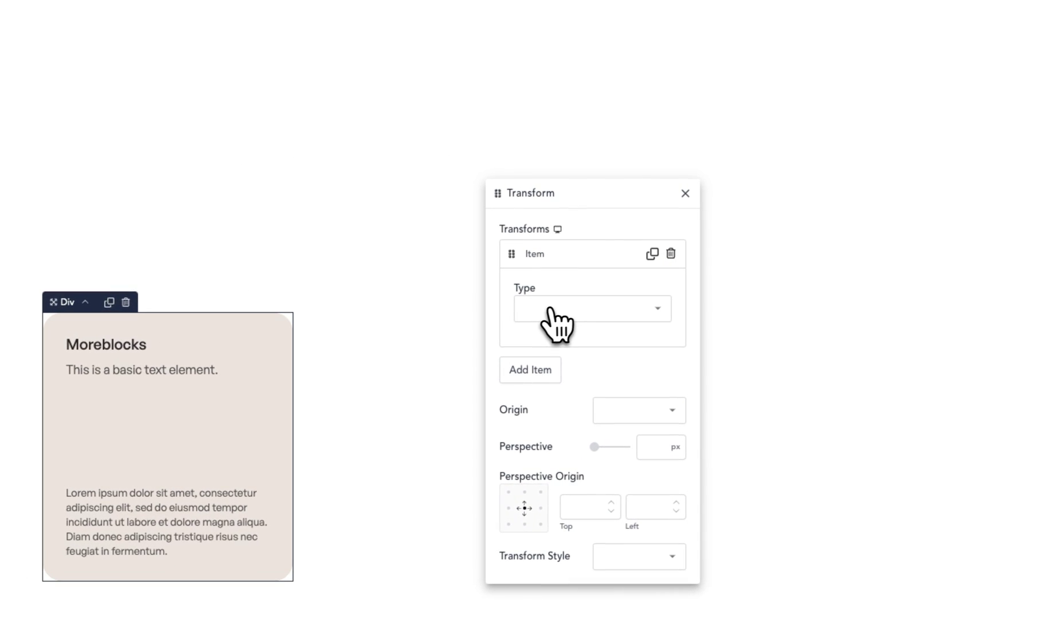
pyautogui.click(525, 295)
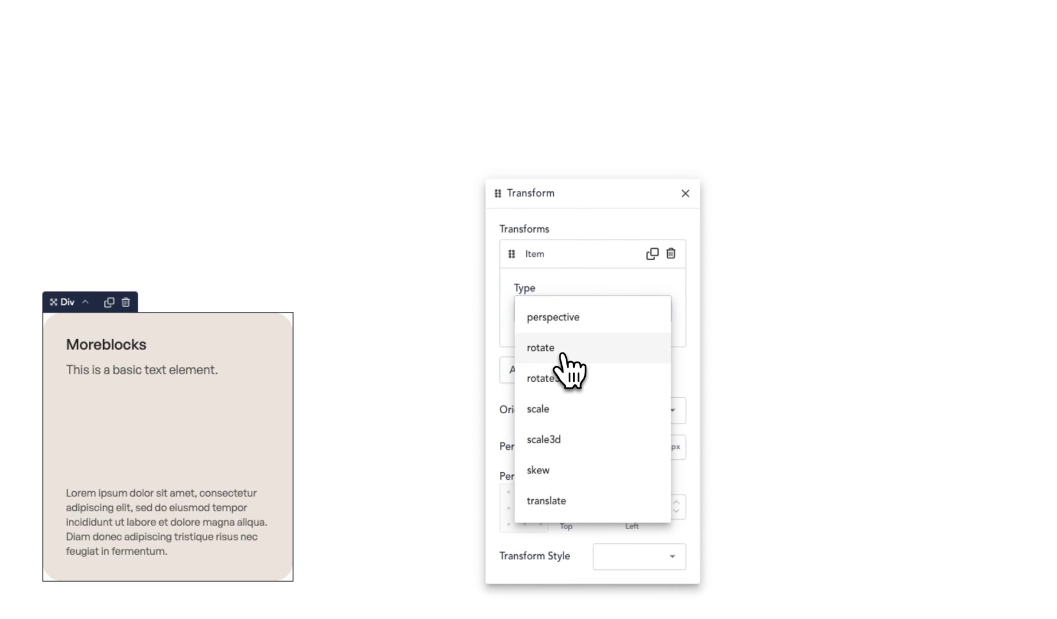
pyautogui.click(568, 350)
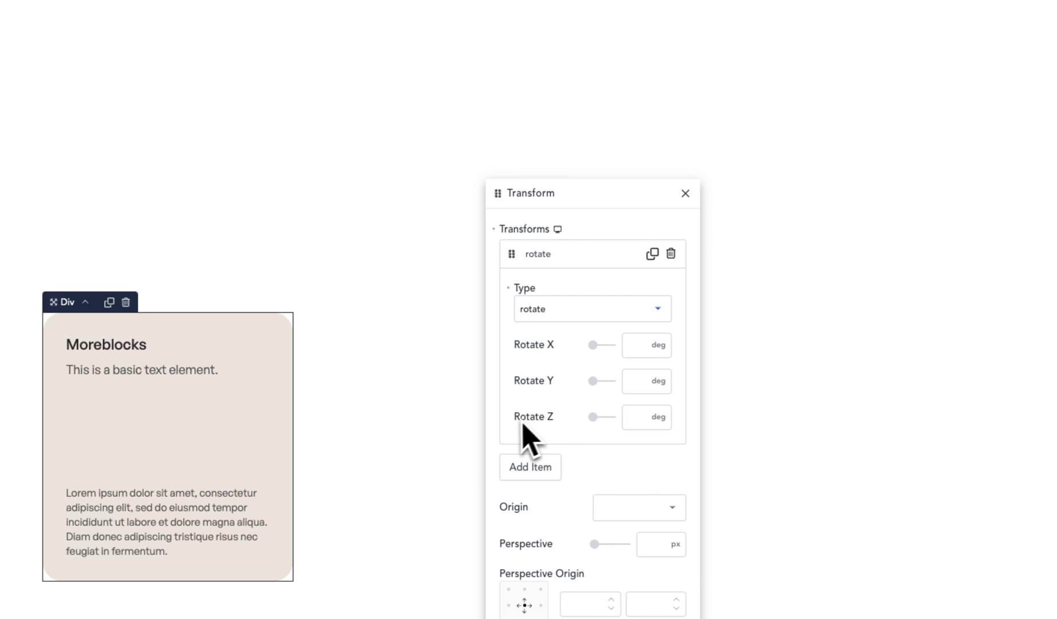
pyautogui.click(636, 417)
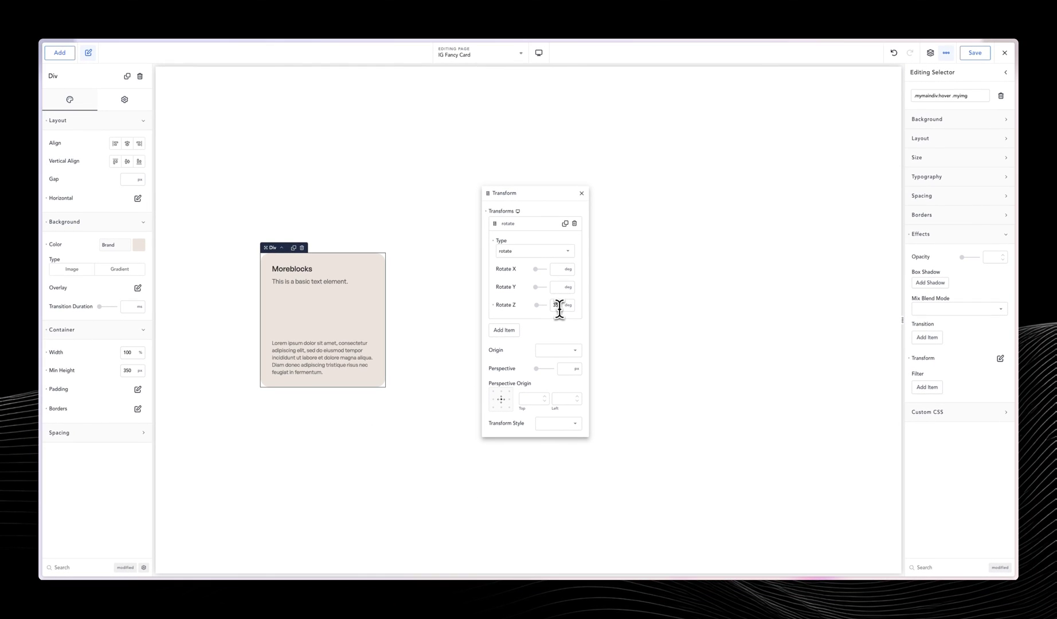
pyautogui.click(582, 193)
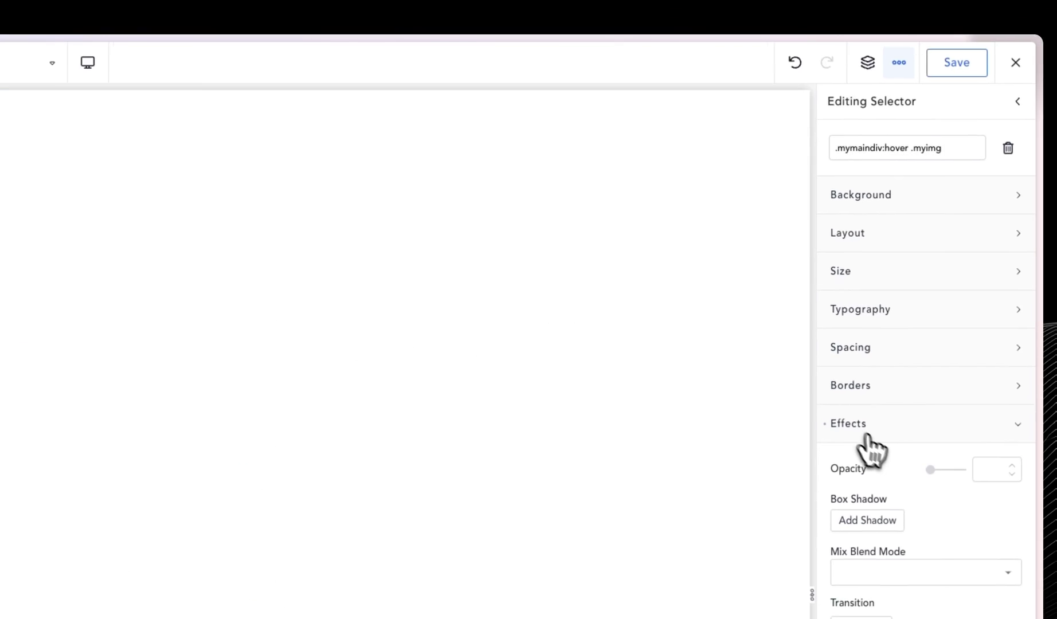
pyautogui.click(862, 427)
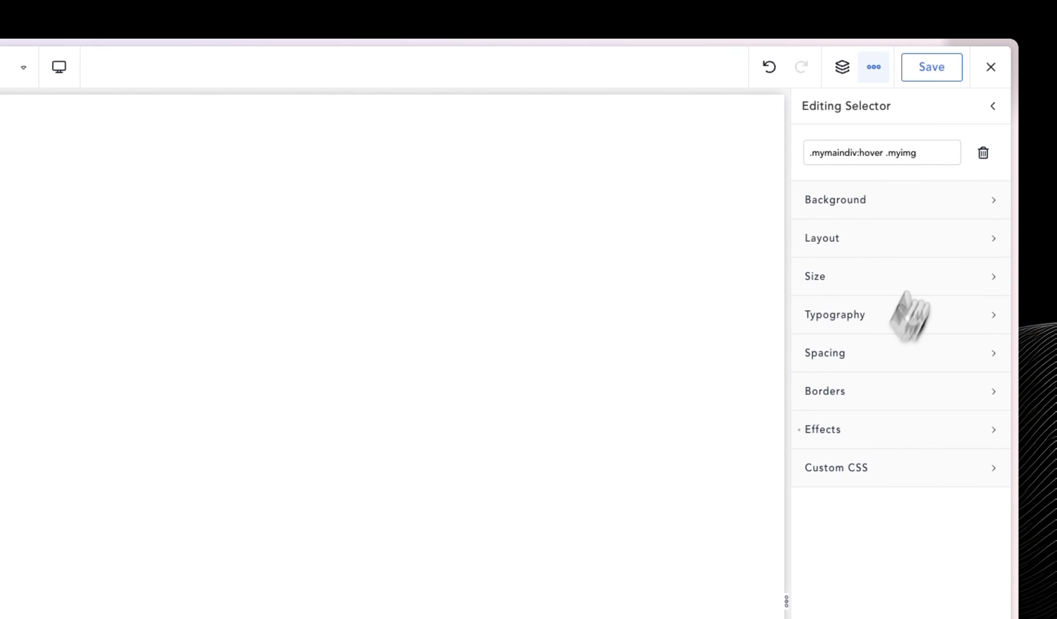
pyautogui.click(993, 106)
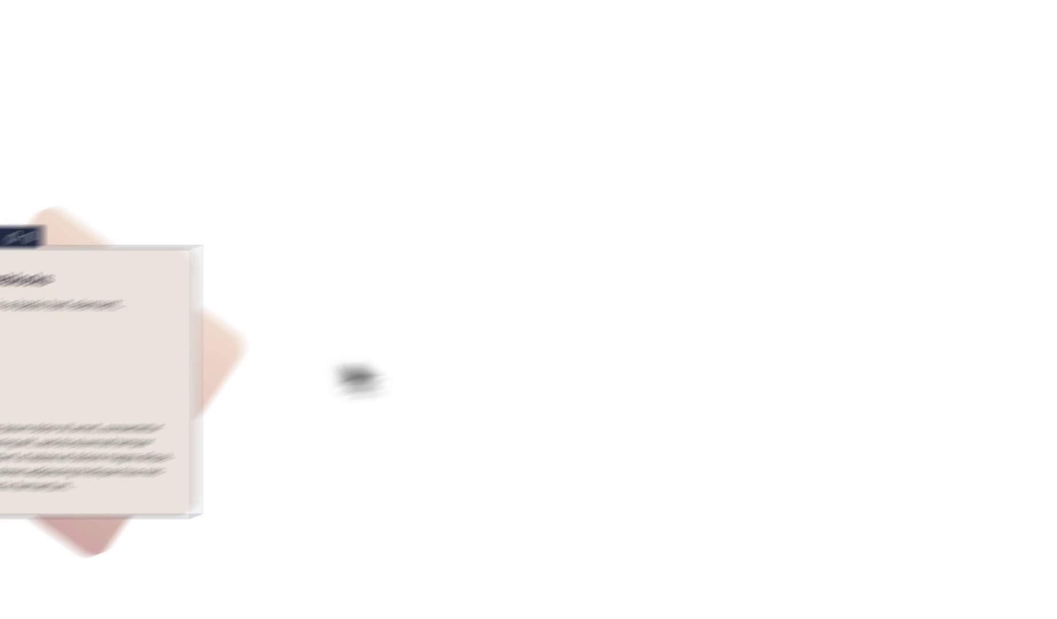
pyautogui.moveTo(344, 308)
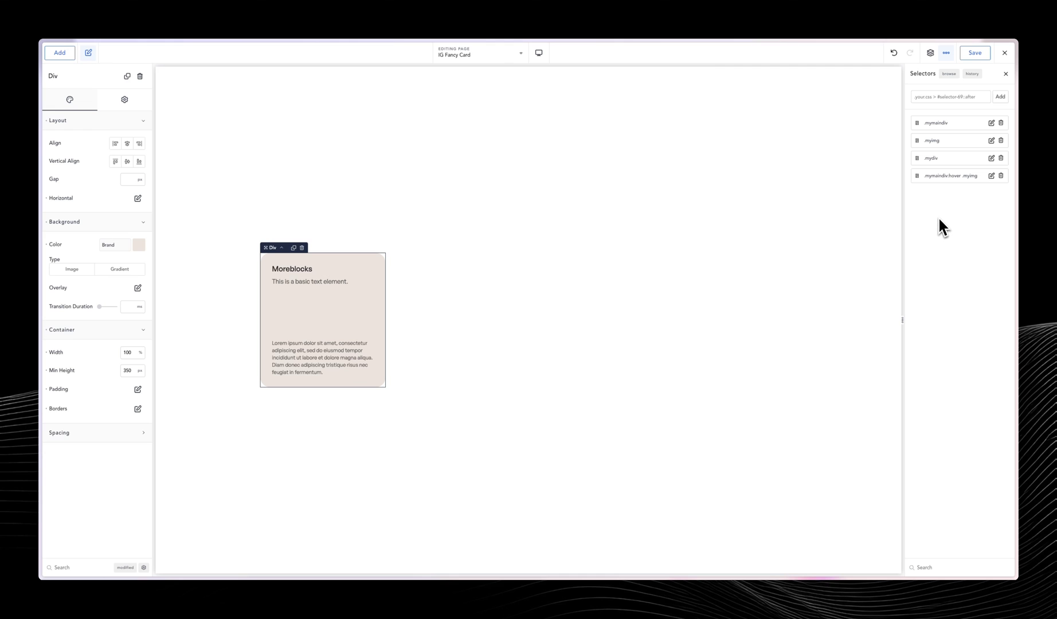
# Step: Copy the .mymaindiv:hover part of the existing hover selector and add a new selector .mymaindiv:hover .mydiv
pyautogui.click(992, 176)
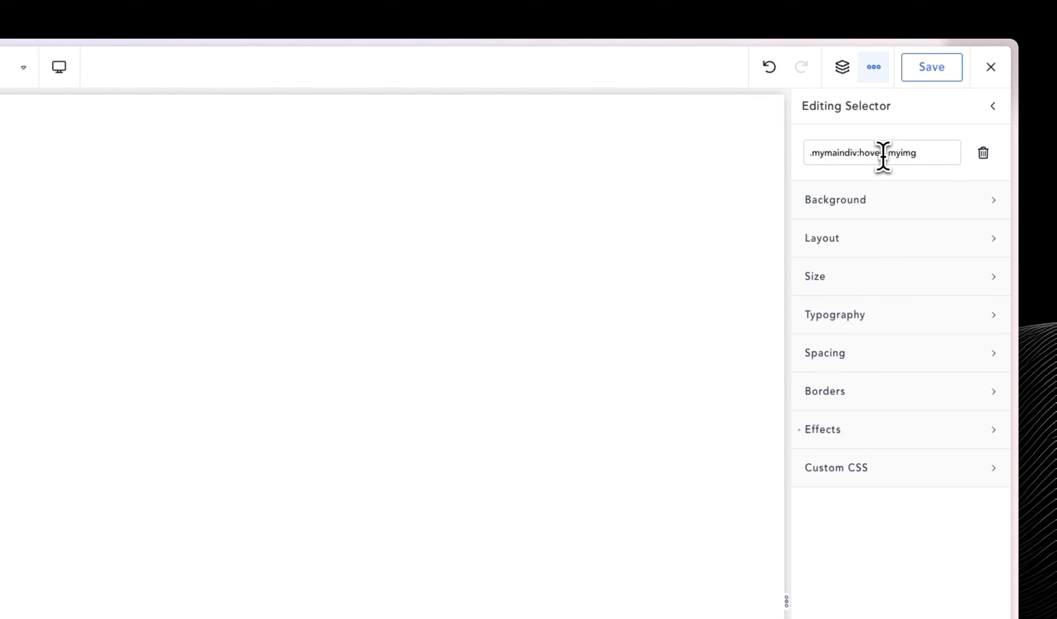
pyautogui.moveTo(883, 154); pyautogui.dragTo(759, 150)
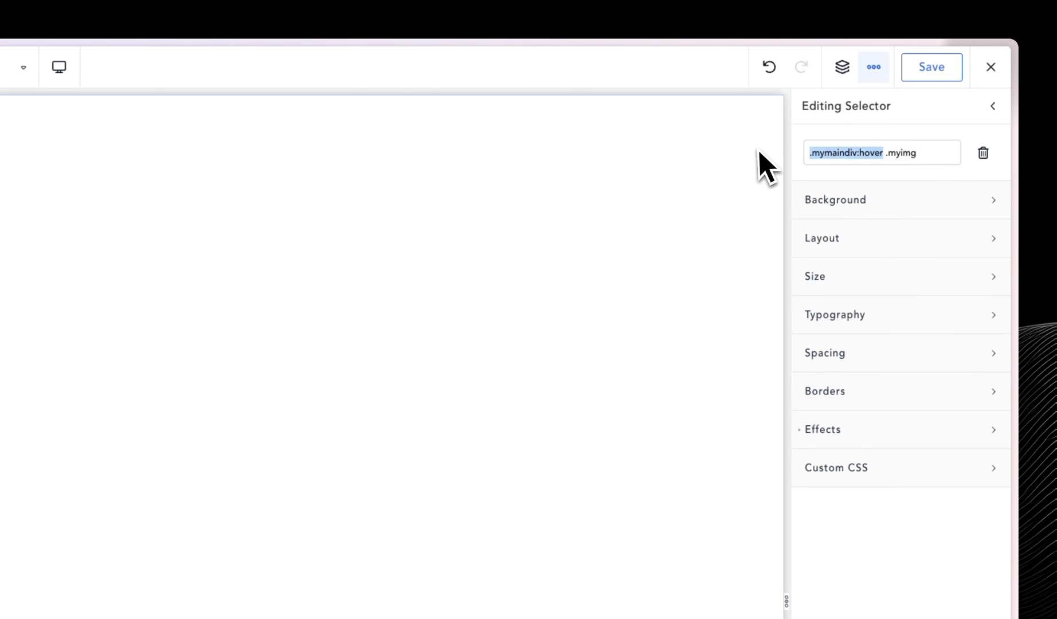
pyautogui.click(992, 106)
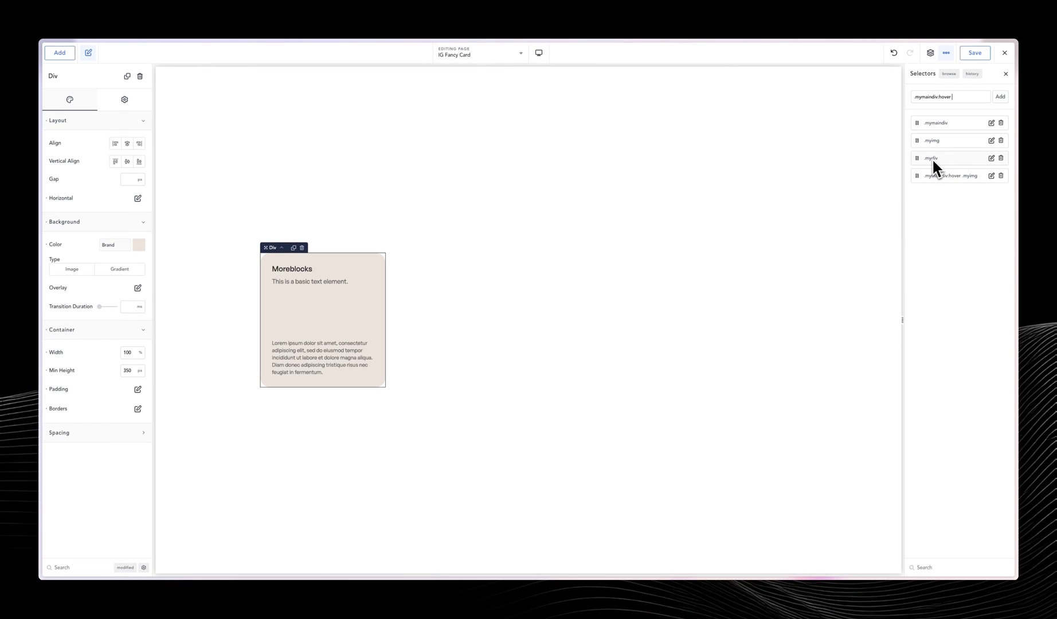
pyautogui.write('mydiv')
pyautogui.click(1000, 96)
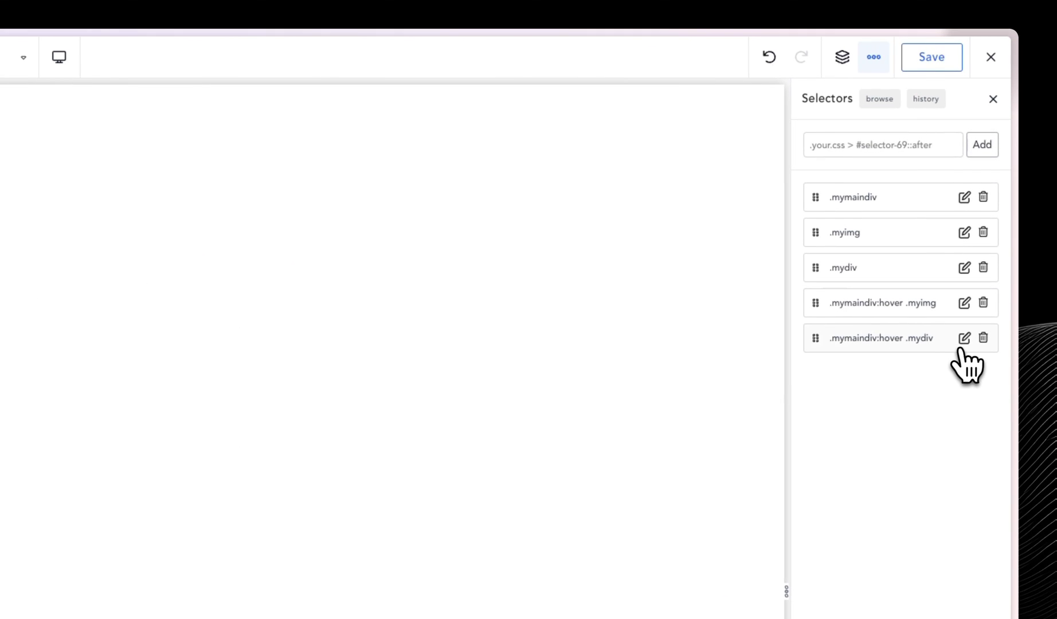
# Step: Add a rotate transform with Rotate Z of -35 deg to the .mymaindiv:hover .mydiv selector
pyautogui.click(964, 339)
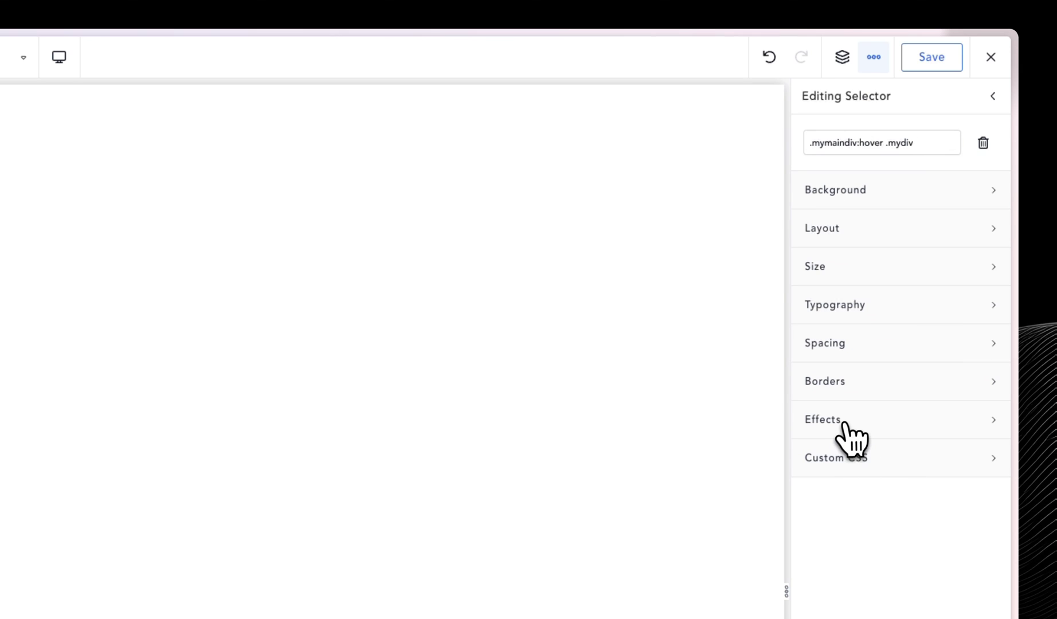
pyautogui.click(964, 439)
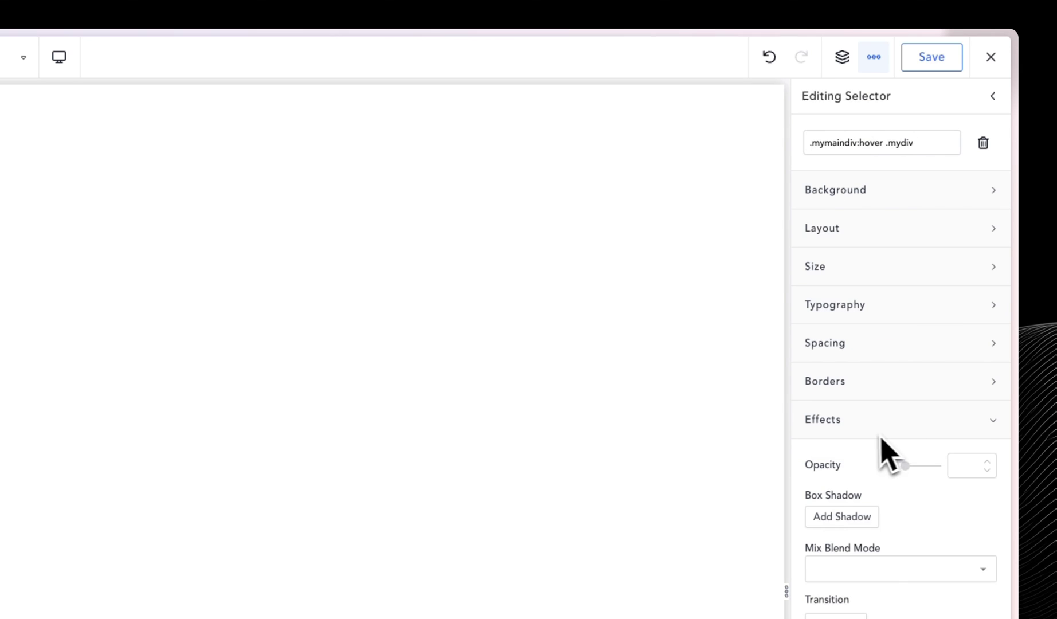
pyautogui.scroll(-5, 891, 453)
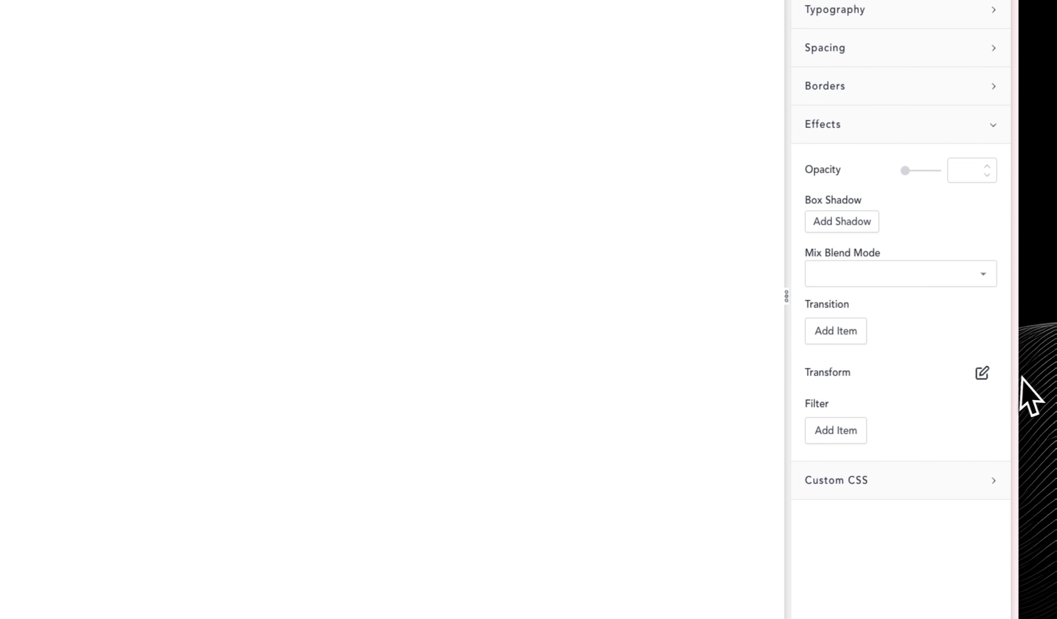
pyautogui.click(983, 373)
pyautogui.moveTo(797, 408); pyautogui.dragTo(52, 141)
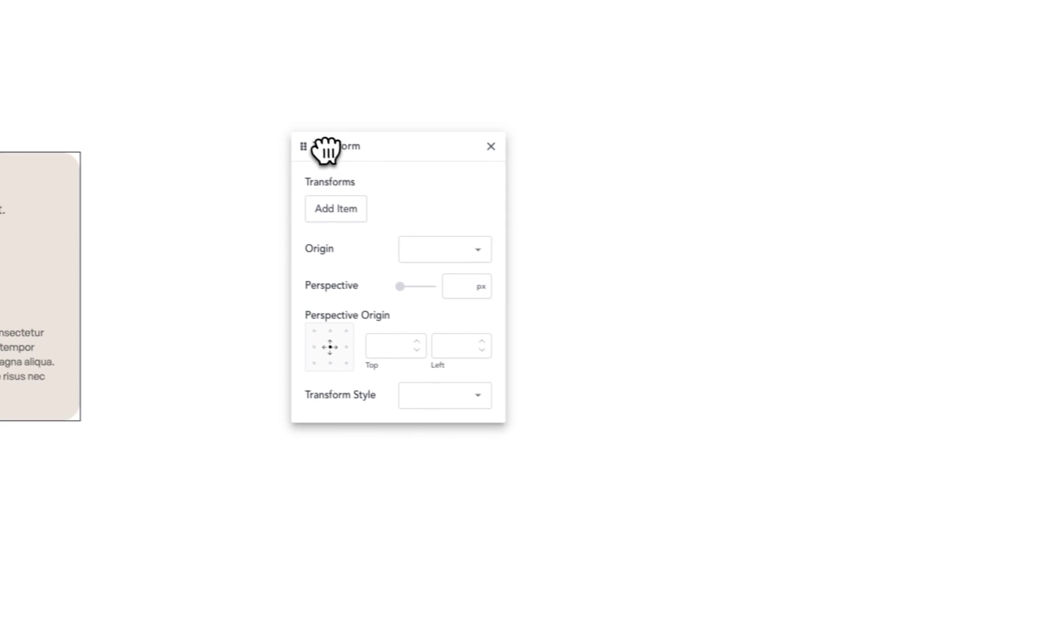
pyautogui.click(338, 210)
pyautogui.click(372, 265)
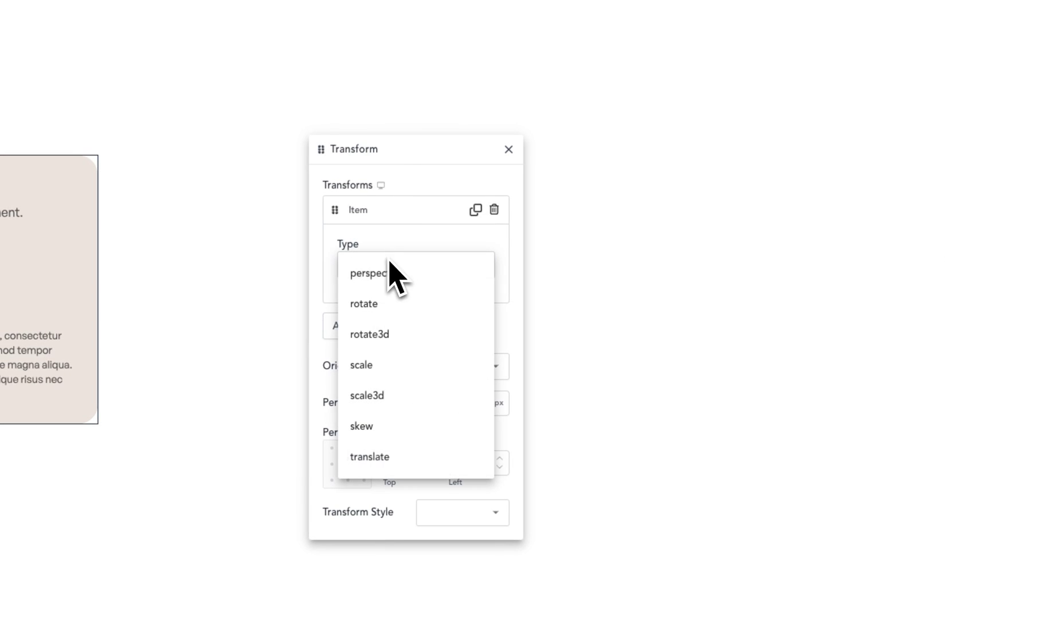
pyautogui.click(383, 305)
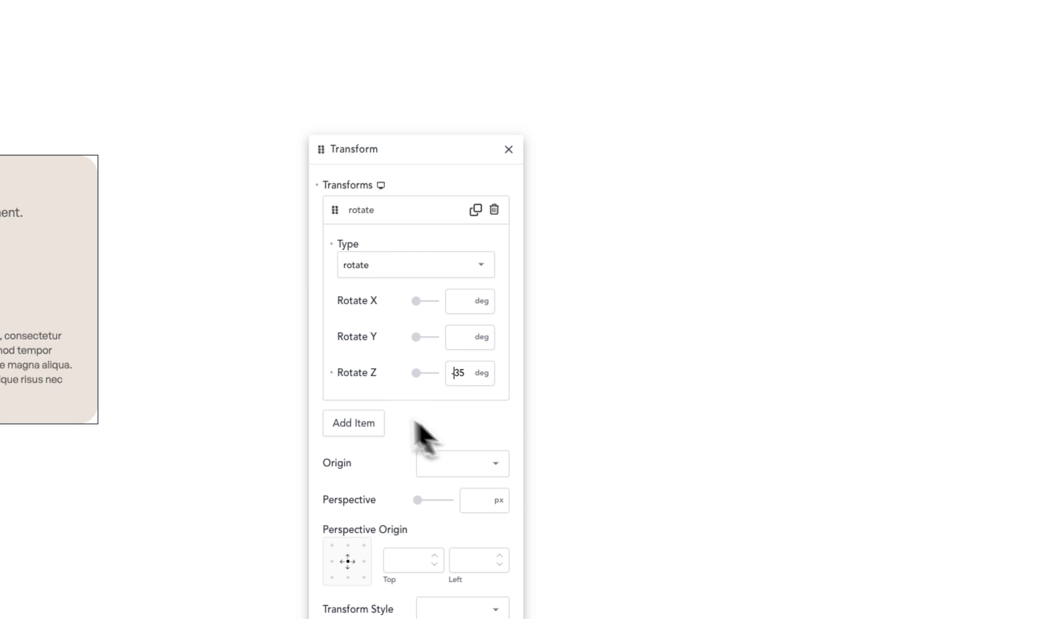
pyautogui.click(381, 209)
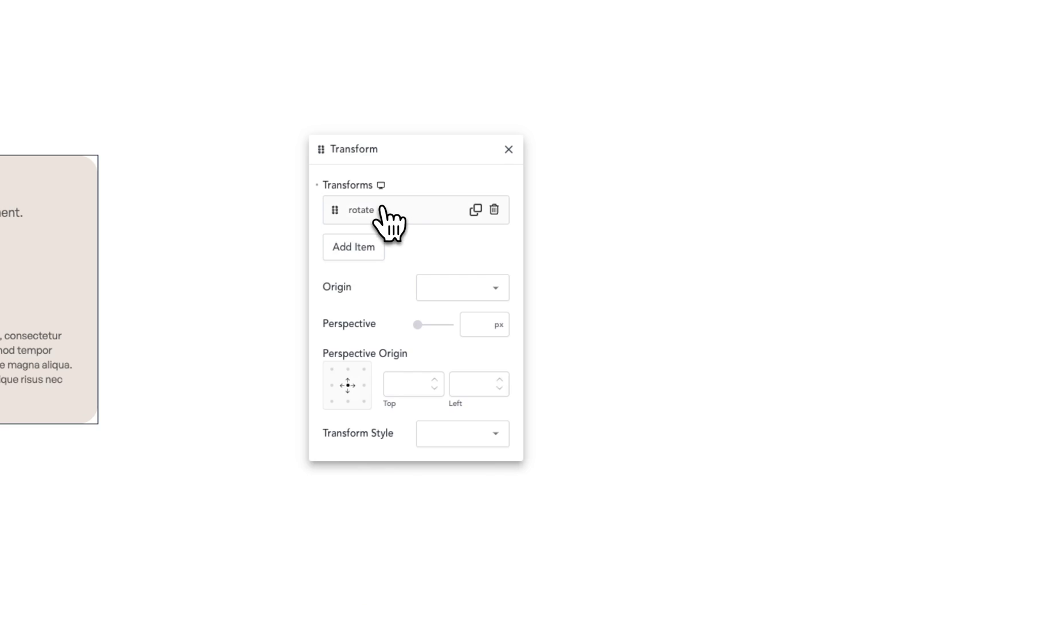
# Step: Add a second transform of type translate to .mymaindiv:hover .mydiv, with Translate X set to 100 px
pyautogui.click(363, 254)
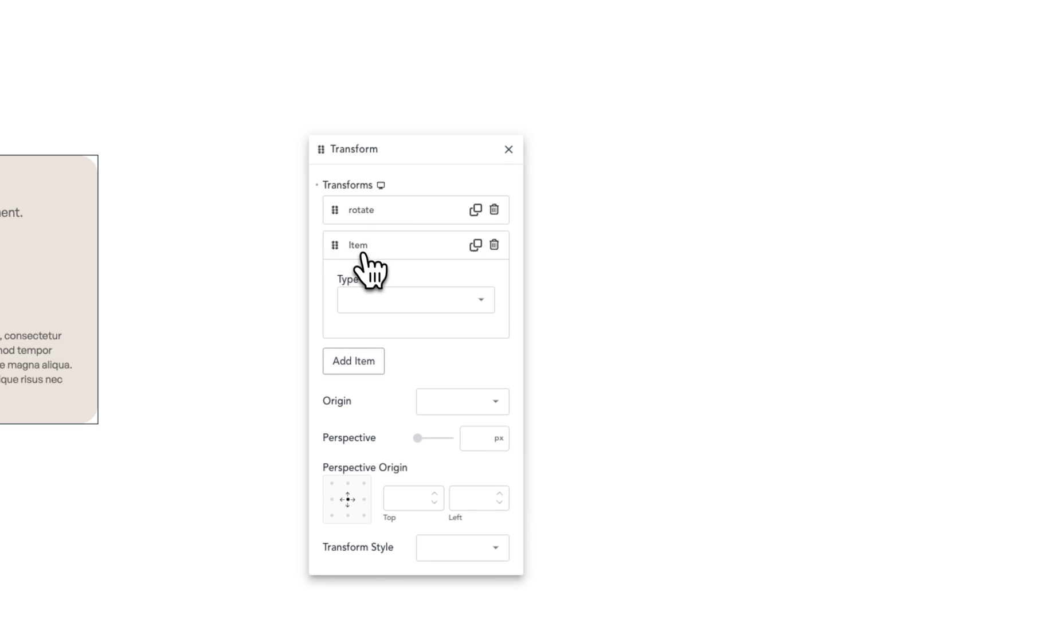
pyautogui.click(410, 320)
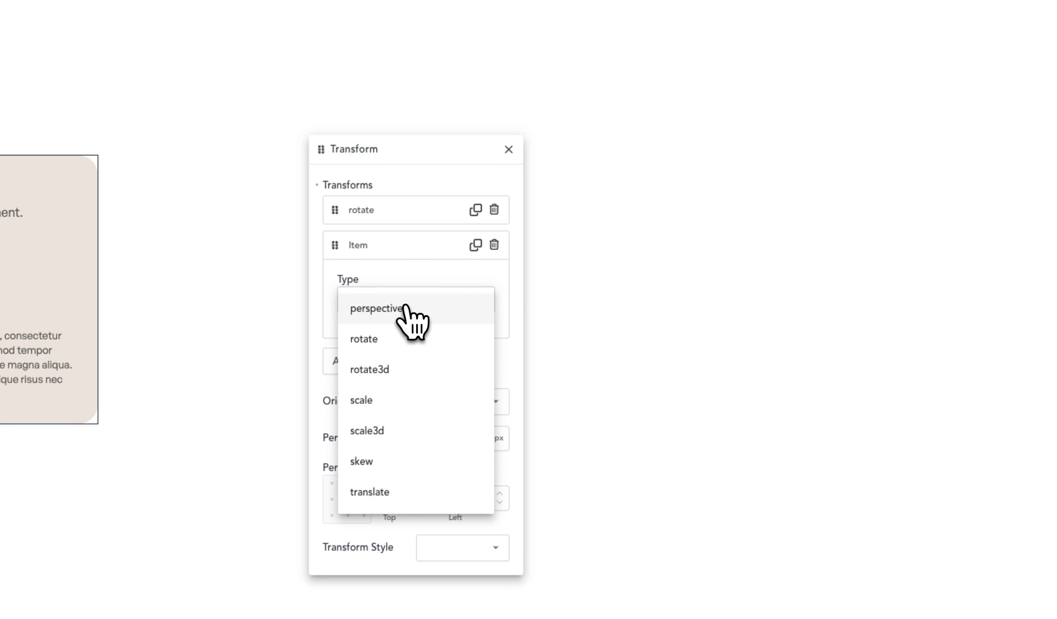
pyautogui.click(370, 493)
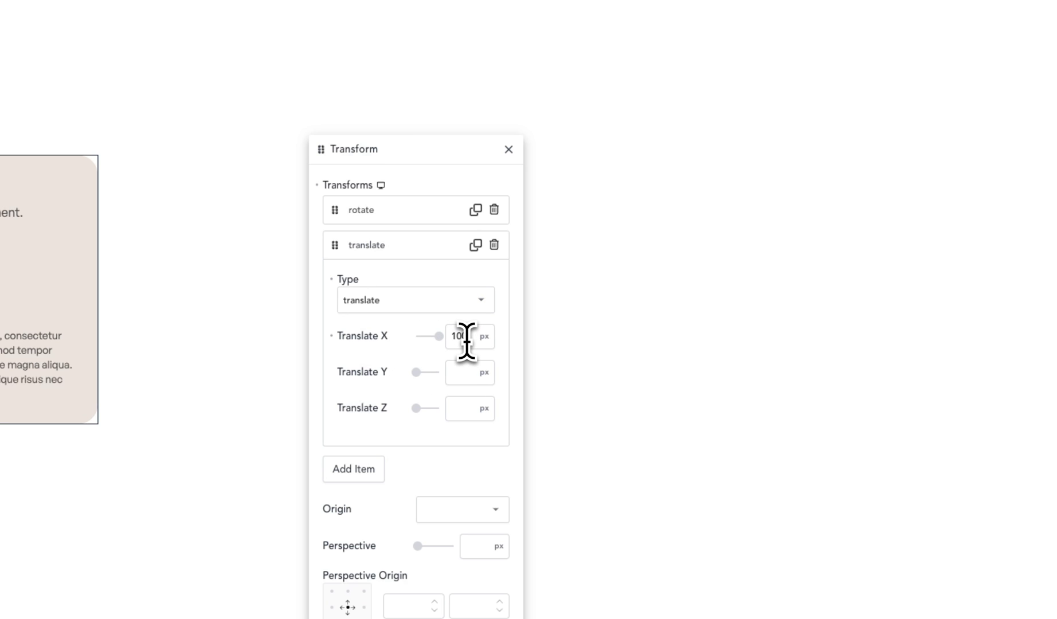
pyautogui.click(509, 149)
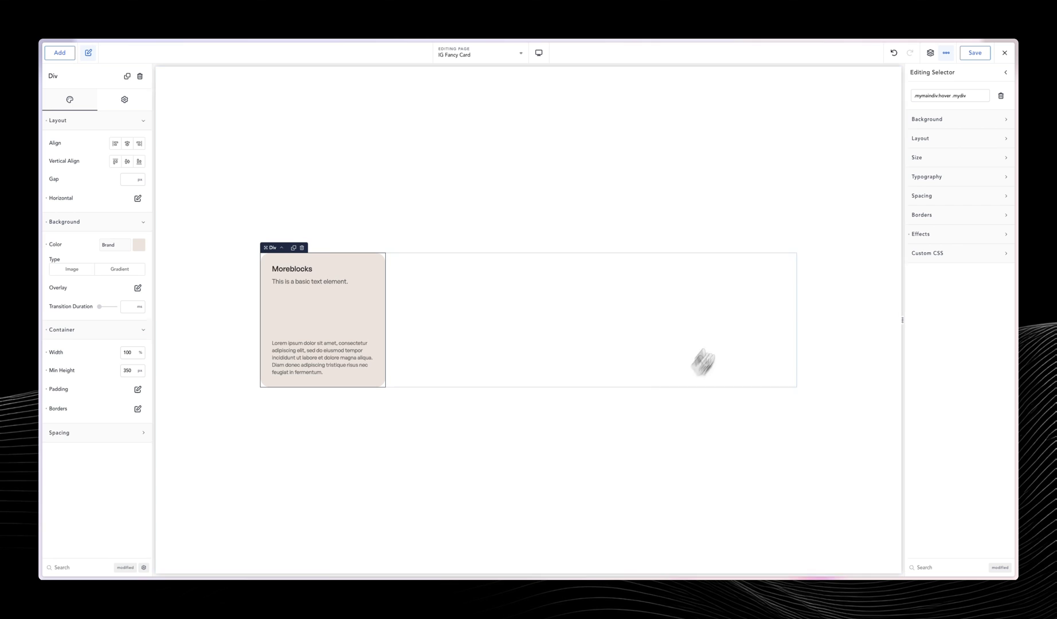
pyautogui.click(1006, 73)
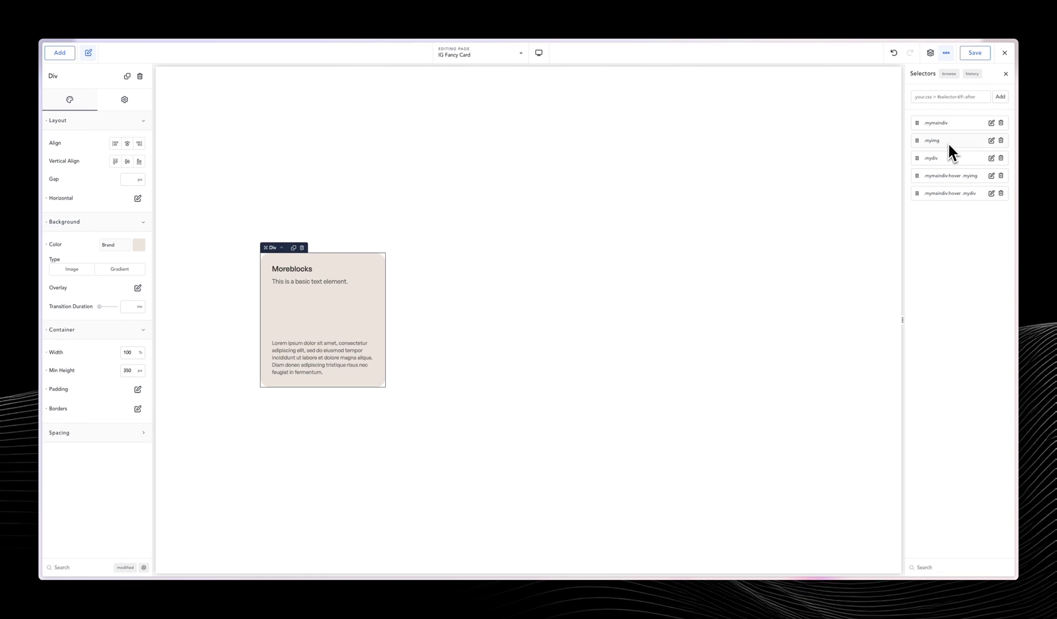
# Step: Add a transition with a duration of 300 ms to the .myimg selector's effects
pyautogui.click(991, 141)
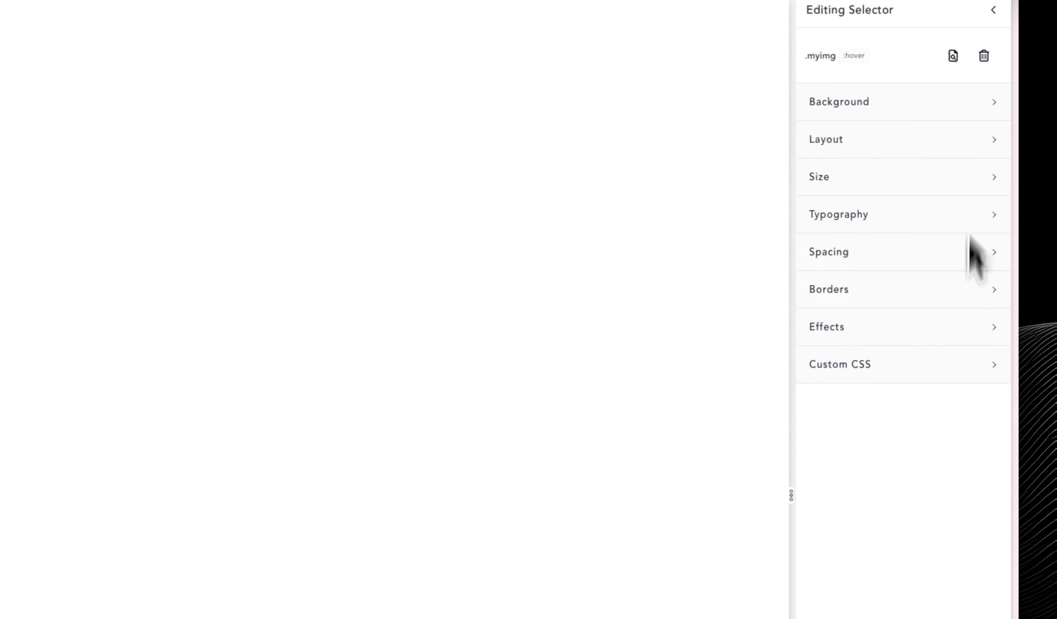
pyautogui.click(917, 344)
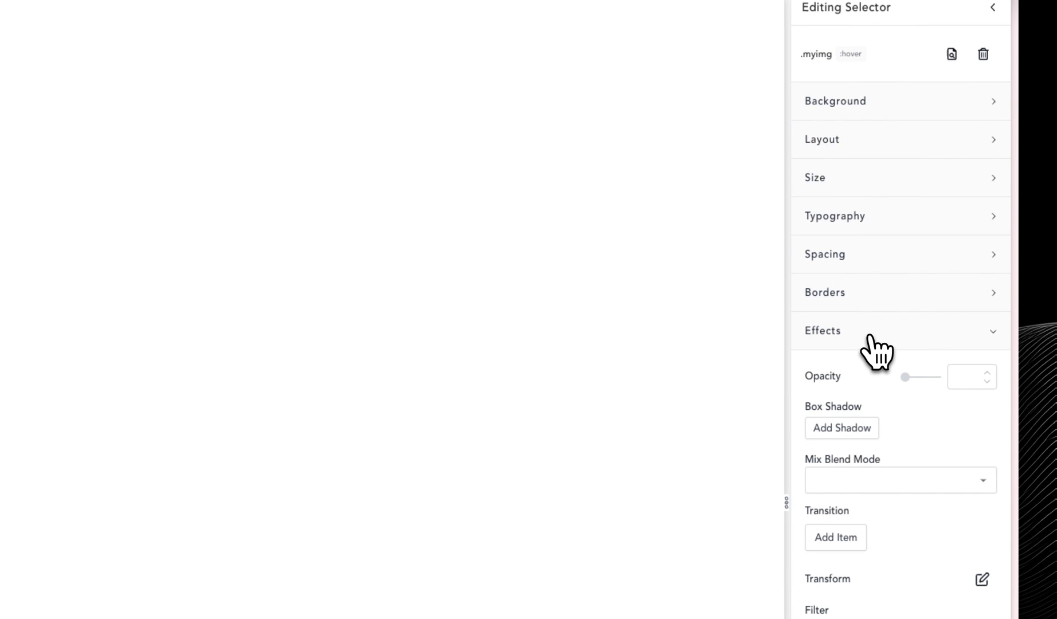
pyautogui.scroll(-4, 832, 373)
pyautogui.click(854, 302)
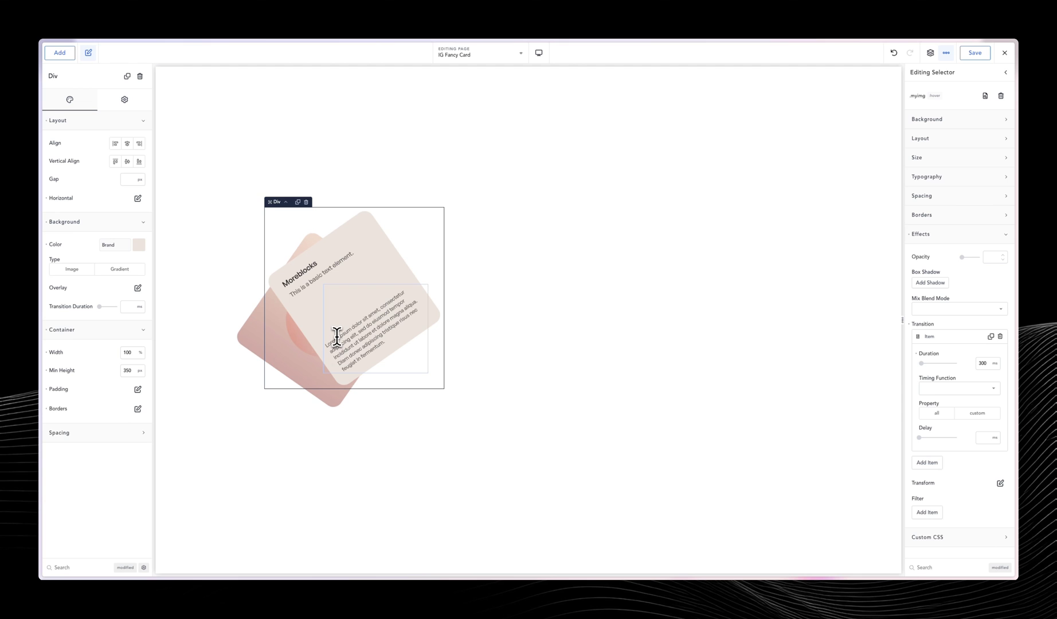
pyautogui.click(1005, 72)
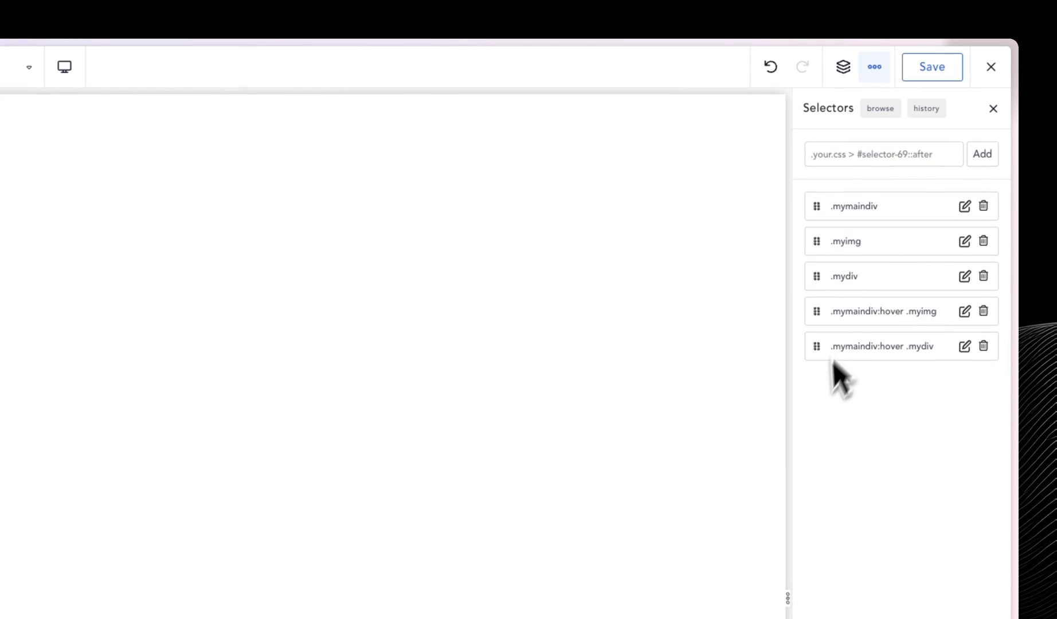
# Step: Add a transition with a duration of 300 ms to the .mydiv selector's effects and save the page
pyautogui.click(965, 278)
pyautogui.click(847, 140)
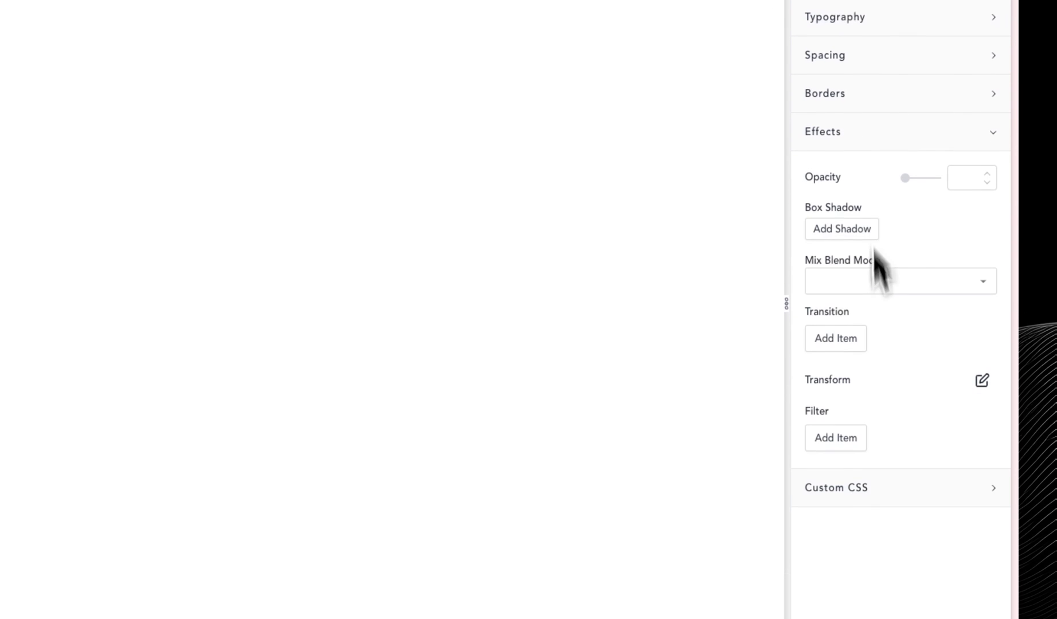
pyautogui.click(849, 345)
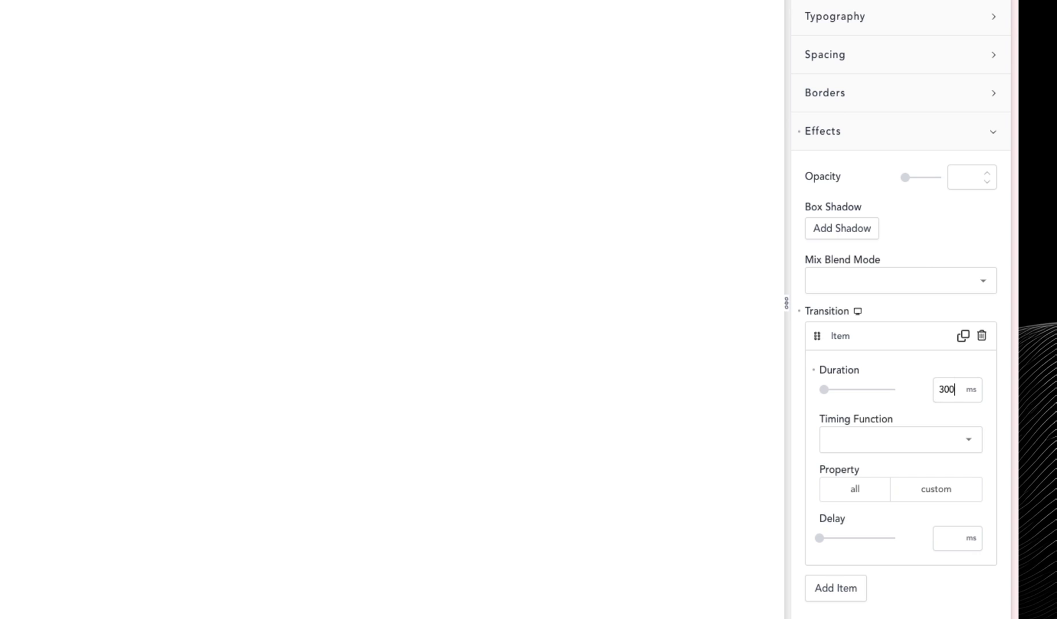
pyautogui.click(861, 451)
pyautogui.click(860, 504)
pyautogui.scroll(-3, 865, 401)
pyautogui.click(855, 287)
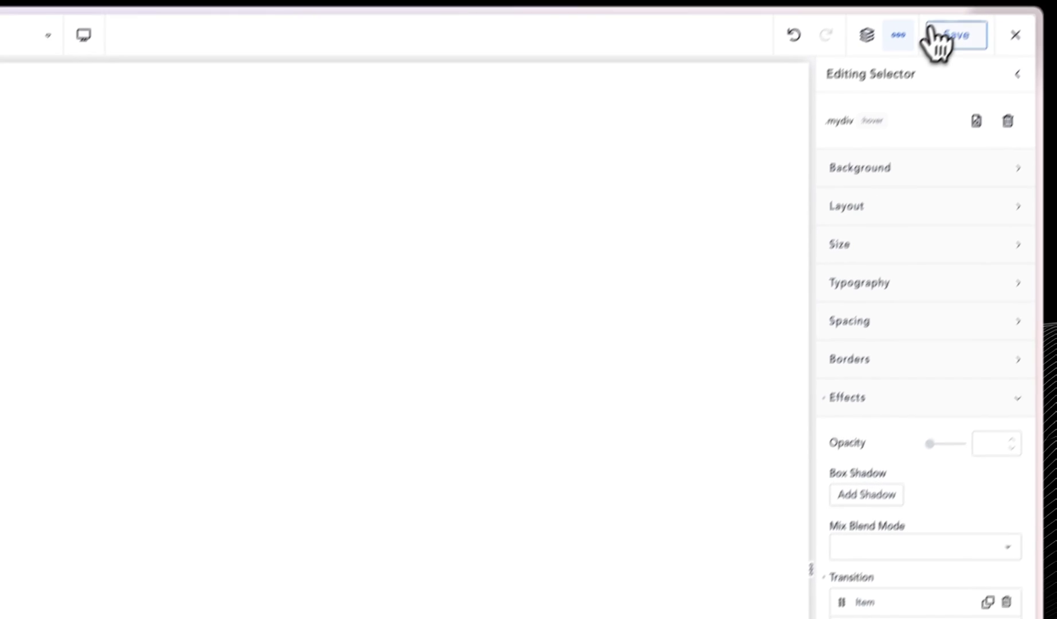
pyautogui.click(929, 67)
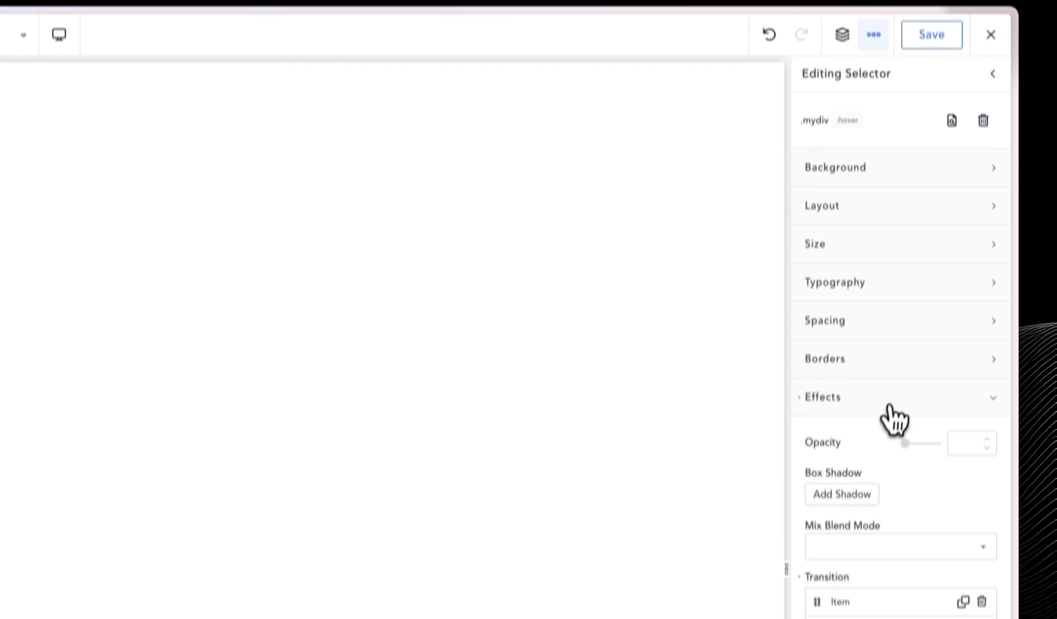
# Step: Open the rotate transform of the .mymaindiv:hover .myimg selector for review and return to the selector list
pyautogui.click(883, 251)
pyautogui.click(992, 105)
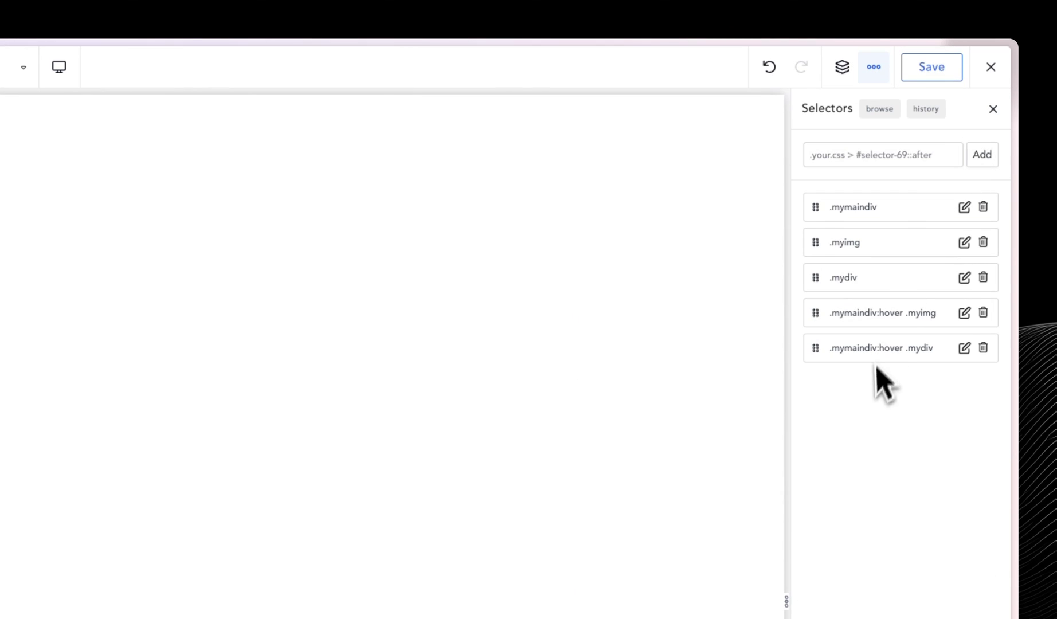
pyautogui.click(964, 313)
pyautogui.click(854, 433)
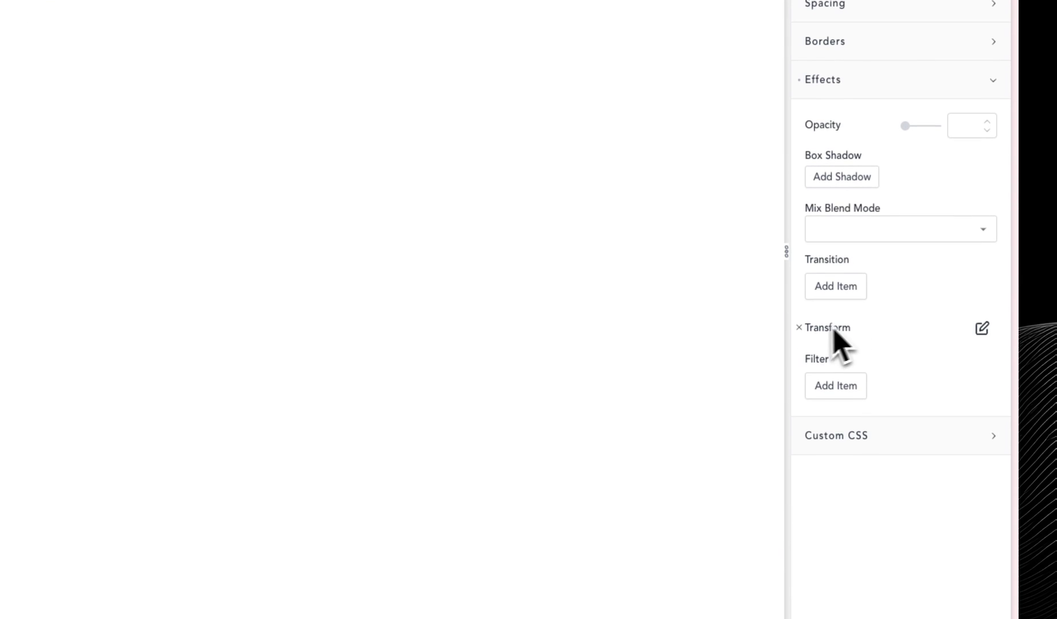
pyautogui.click(982, 401)
pyautogui.scroll(-1, 903, 514)
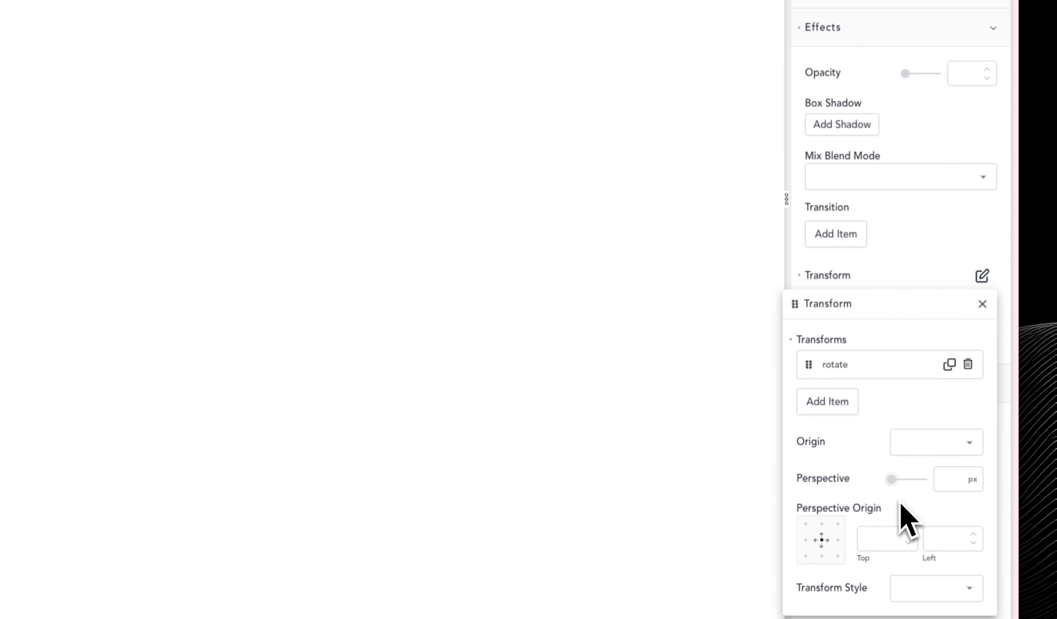
pyautogui.click(900, 356)
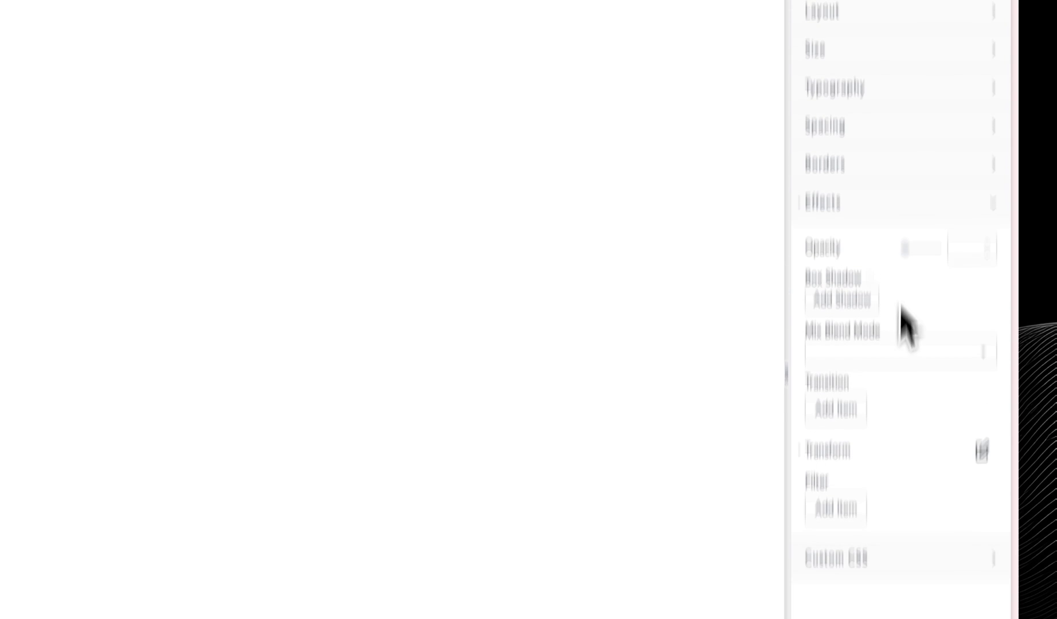
pyautogui.click(993, 75)
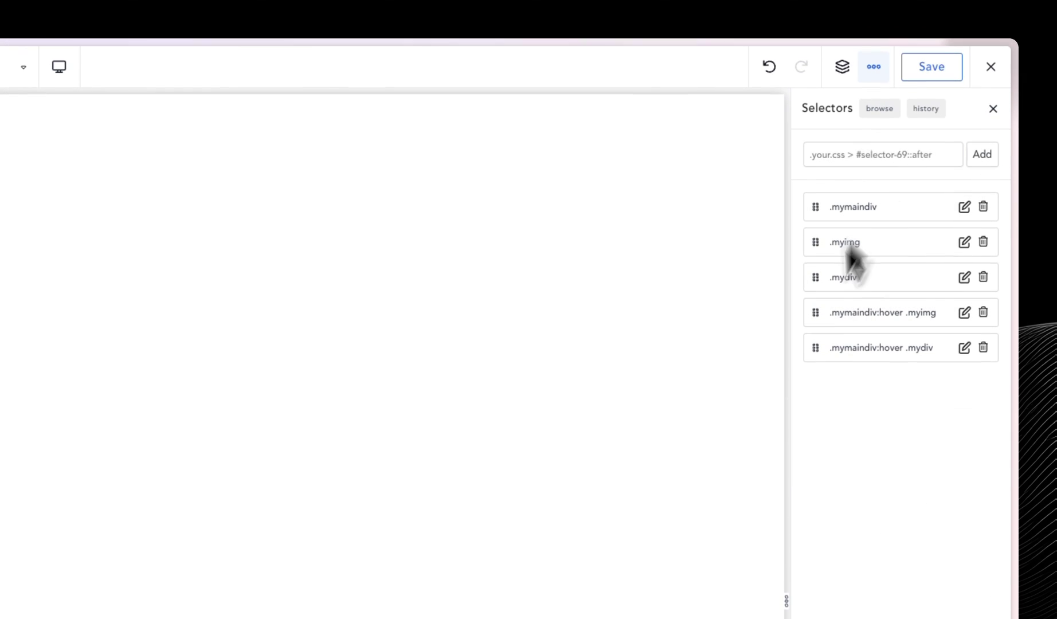
# Step: Set Rotate Z to 5 deg in the rotate transform of the .mymaindiv:hover .mydiv selector
pyautogui.click(963, 319)
pyautogui.click(847, 430)
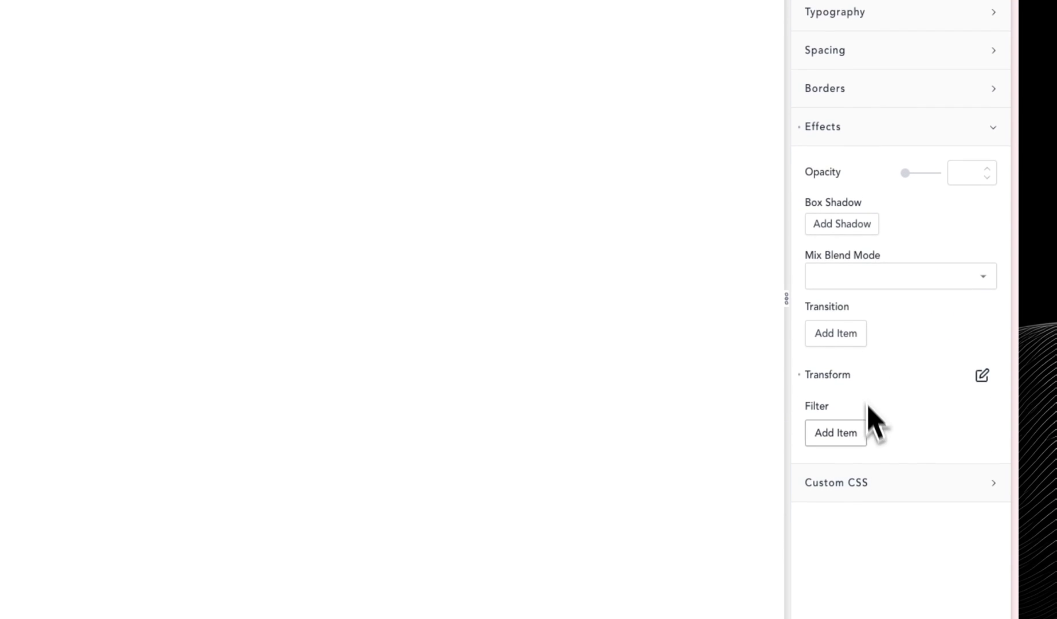
pyautogui.click(982, 375)
pyautogui.moveTo(812, 401); pyautogui.dragTo(373, 114)
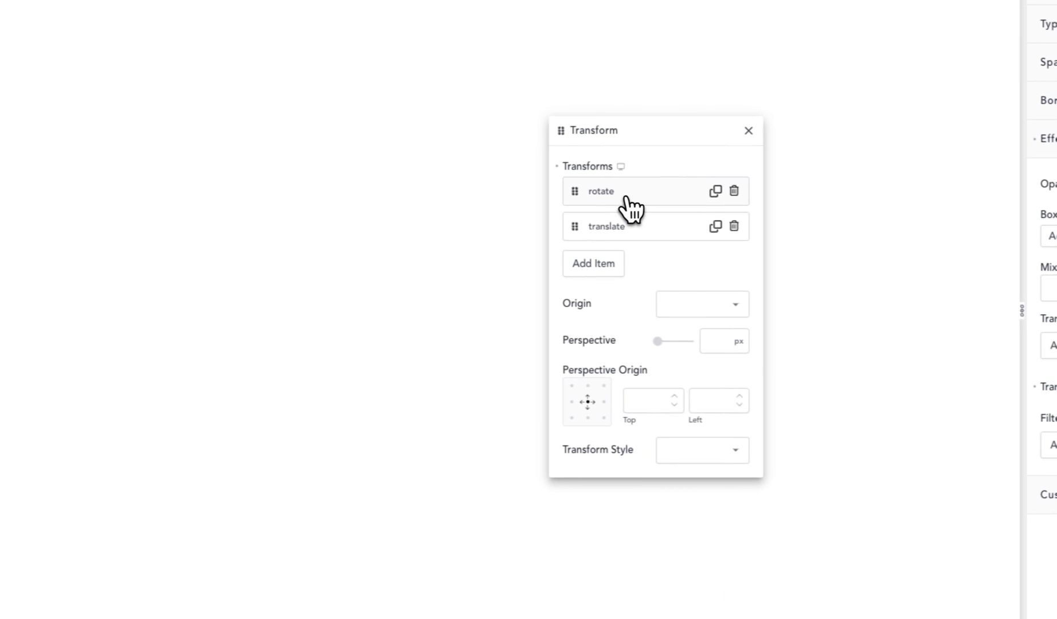
pyautogui.click(624, 198)
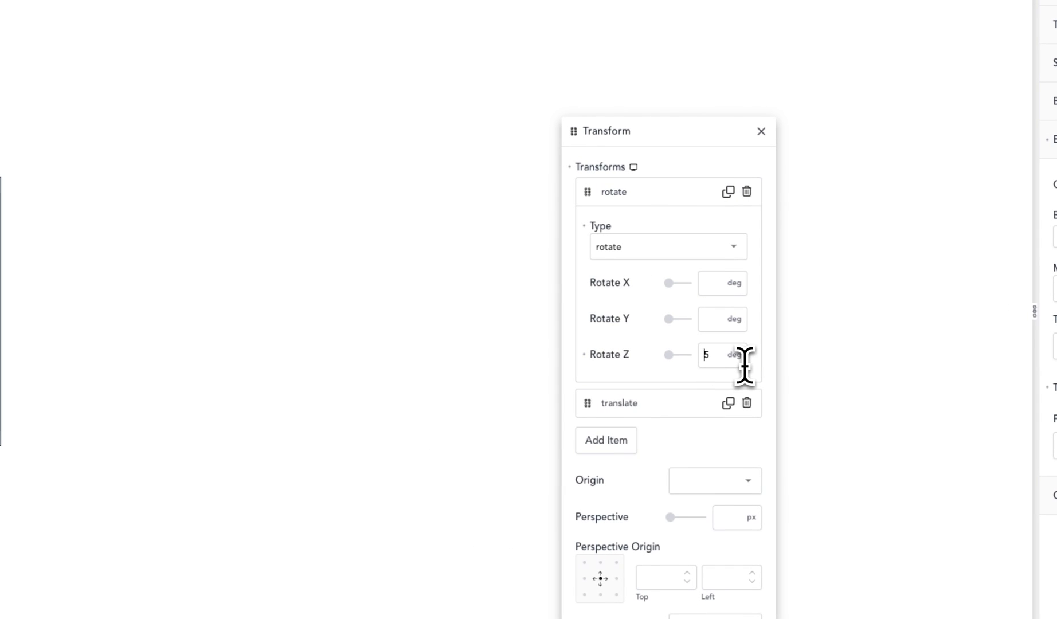
pyautogui.click(659, 200)
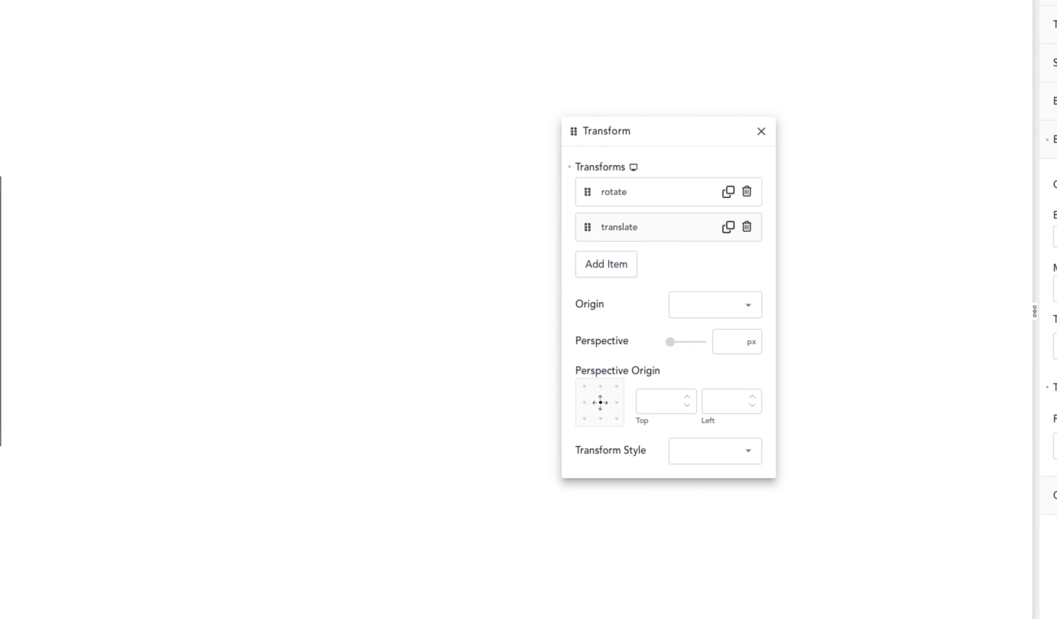
# Step: Clear Translate X and set Translate Y to 100 px in the .mymaindiv:hover .mydiv translate transform, and save the page
pyautogui.click(658, 229)
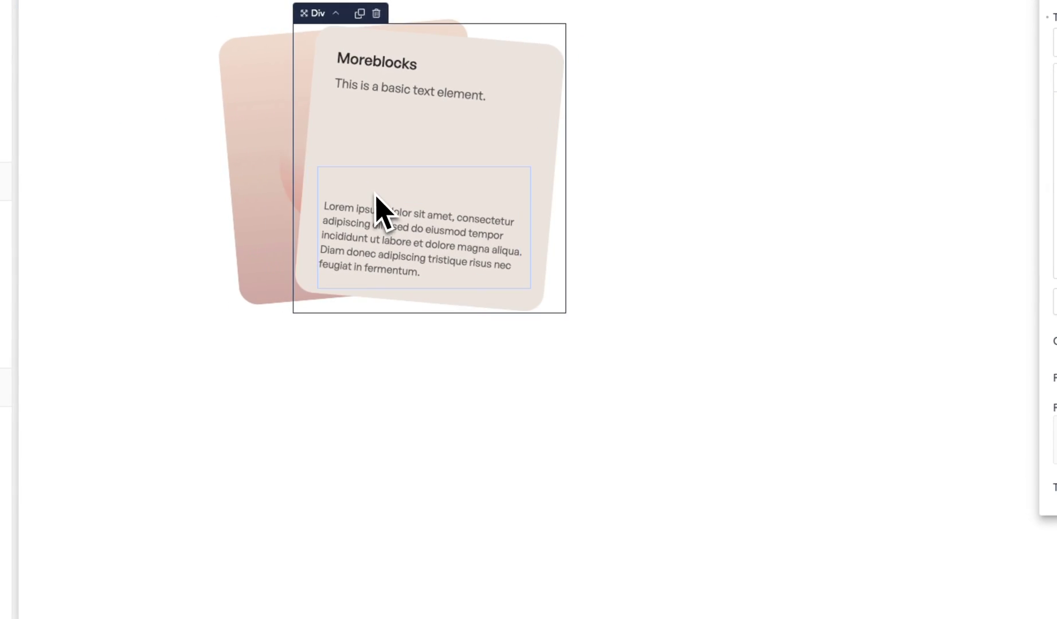
pyautogui.click(721, 297)
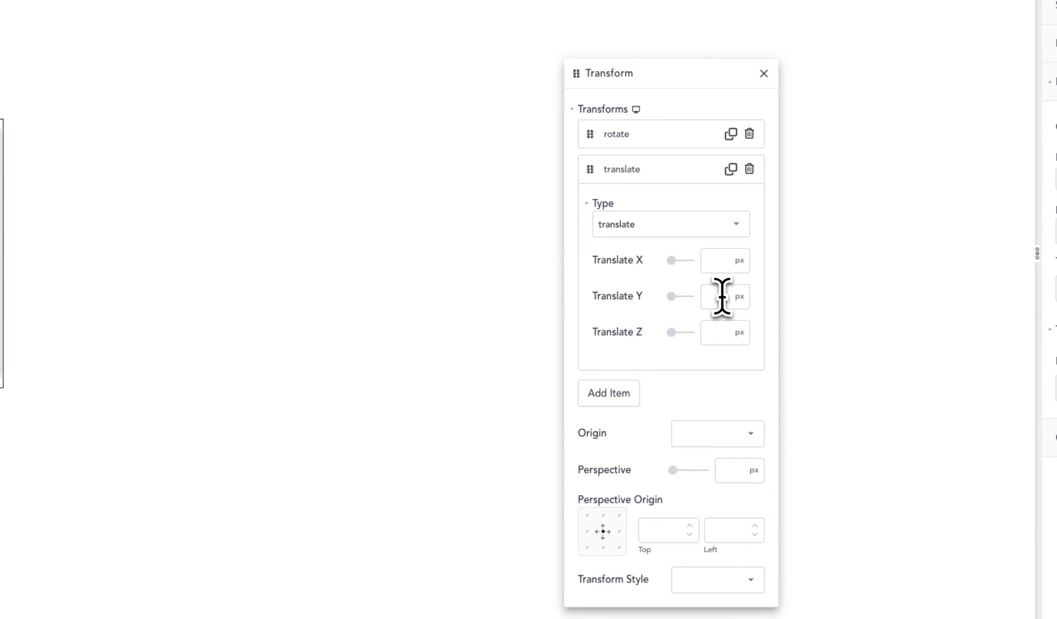
pyautogui.write('100')
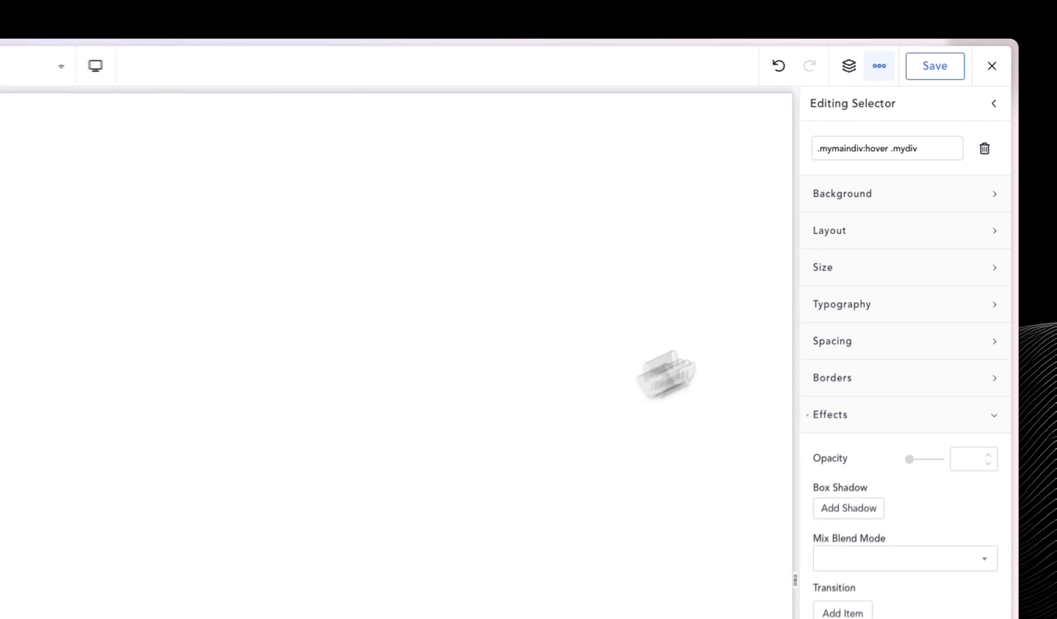
pyautogui.click(935, 66)
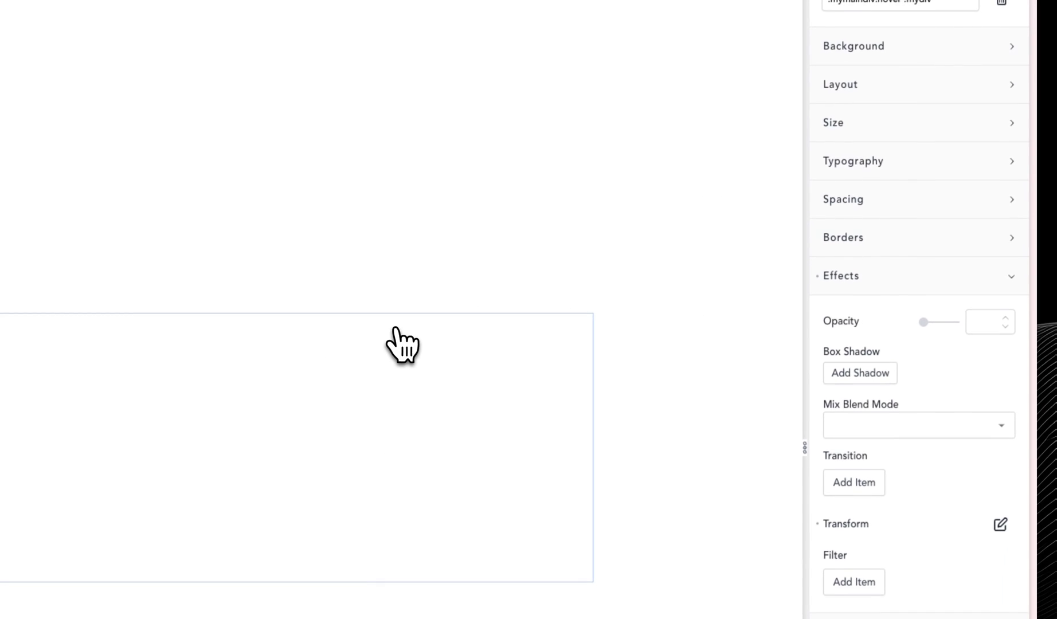
pyautogui.click(842, 280)
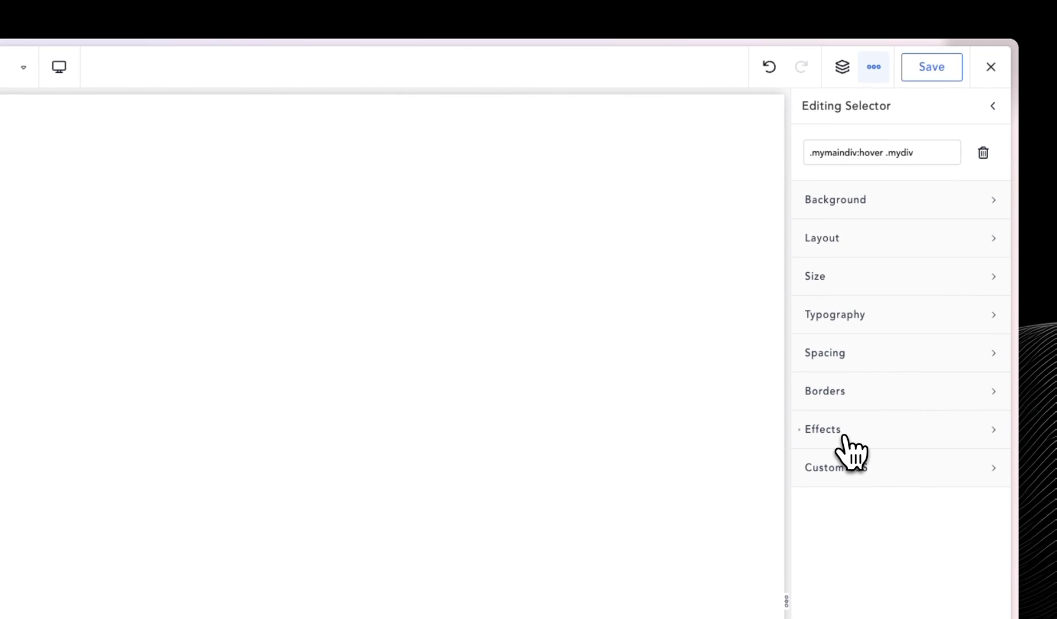
# Step: Set the background color of .mymaindiv:hover .mydiv to the #F9FDFF swatch and save the page
pyautogui.click(843, 207)
pyautogui.click(984, 245)
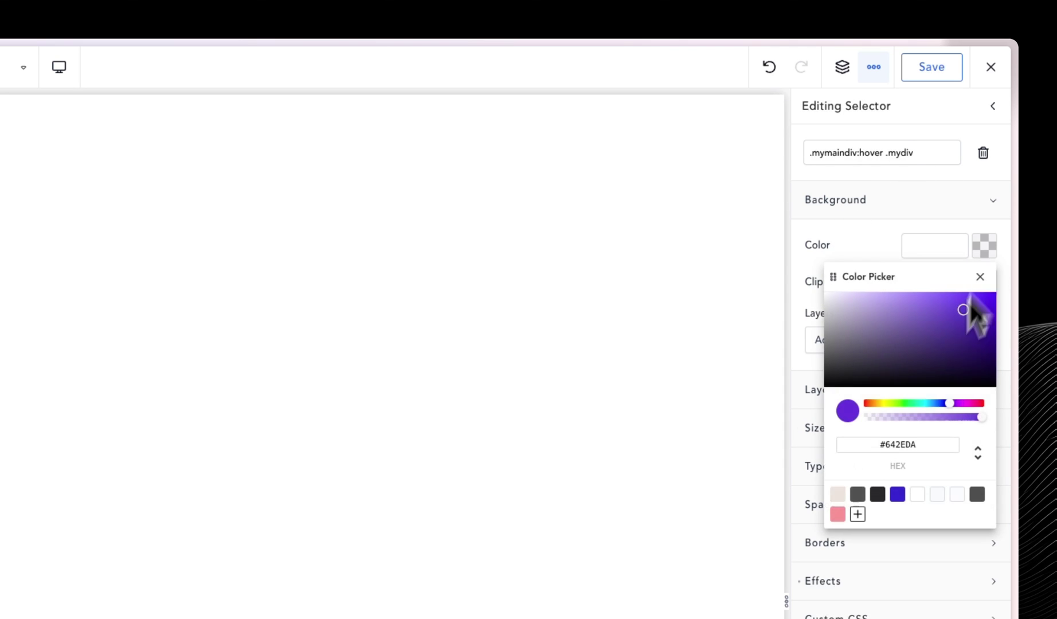
pyautogui.scroll(-5, 901, 318)
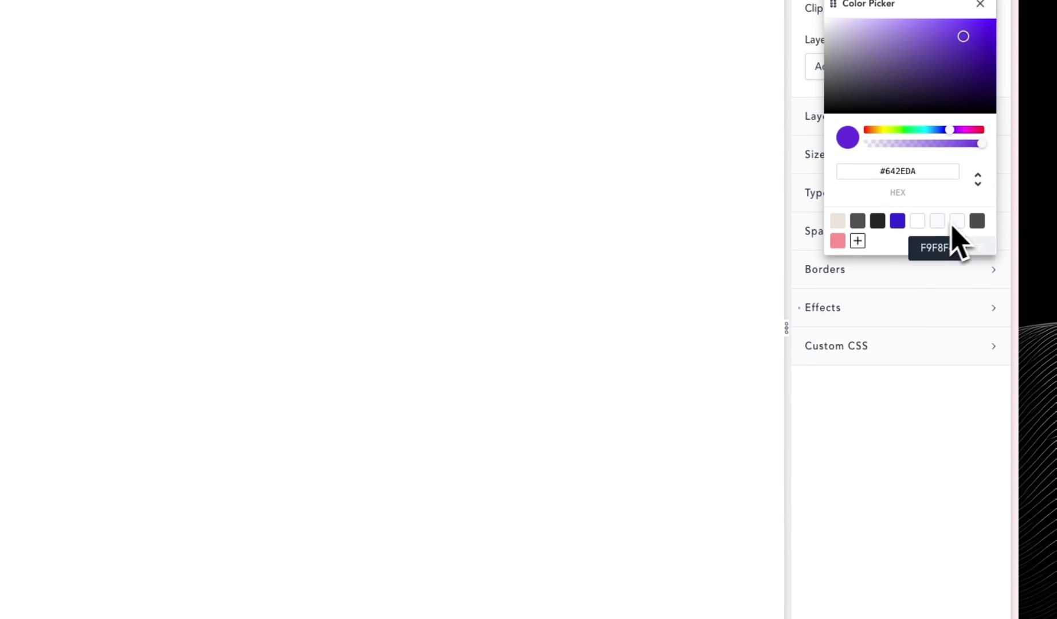
pyautogui.click(917, 221)
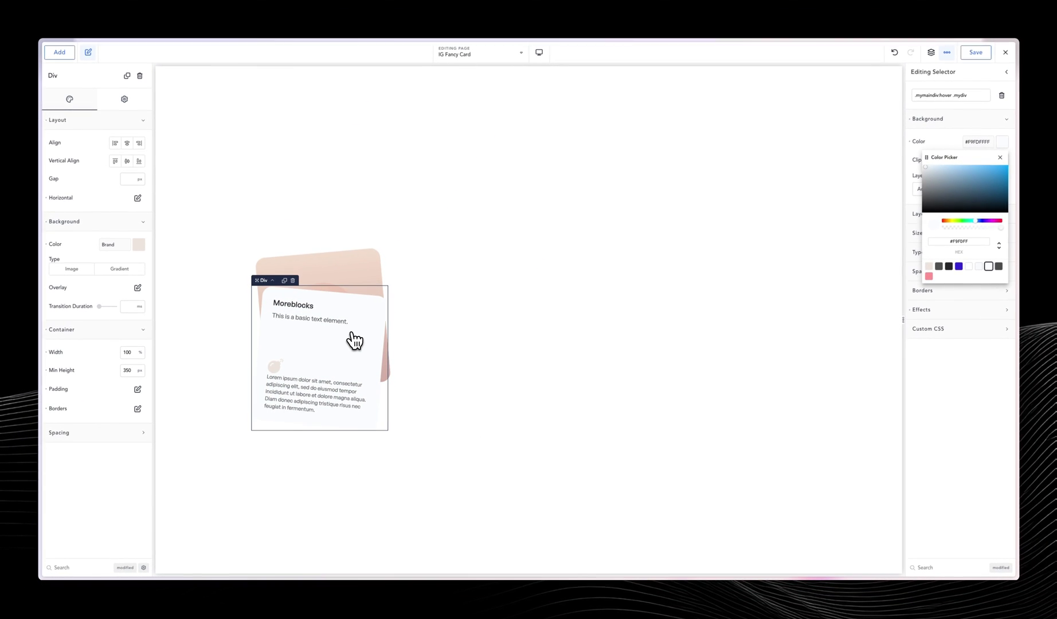
pyautogui.click(975, 52)
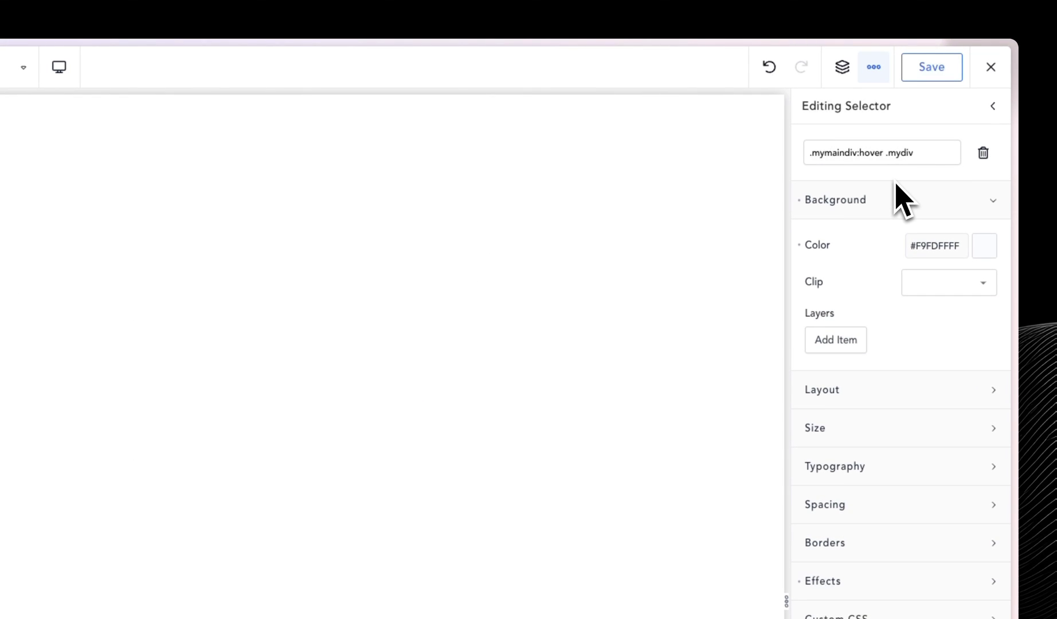
pyautogui.click(981, 115)
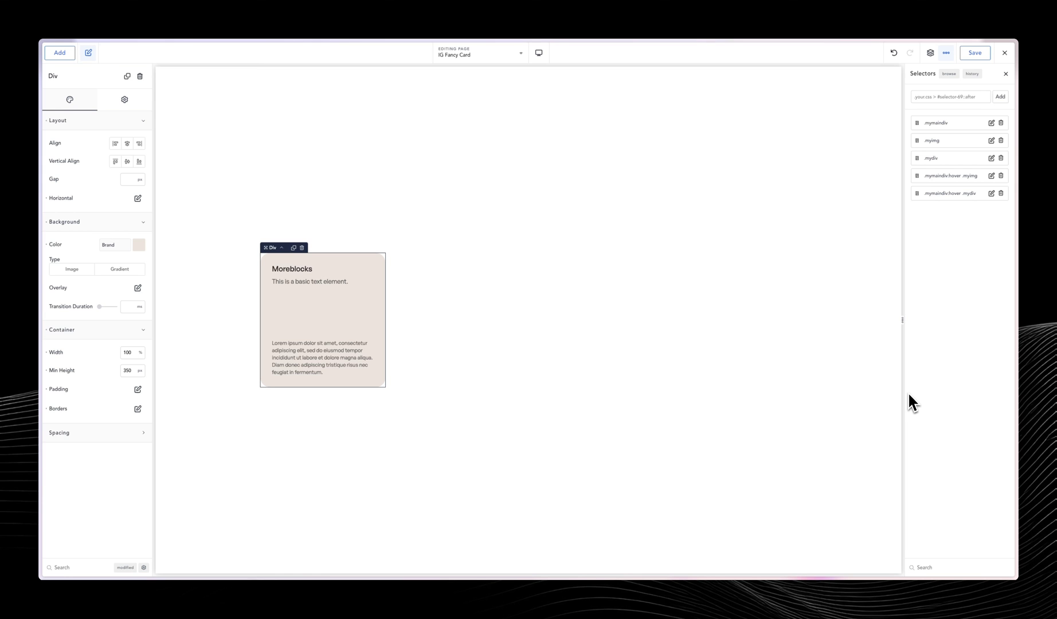
# Step: Duplicate the Main Div three times inside the grid and collapse the copies in the page structure
pyautogui.click(1006, 73)
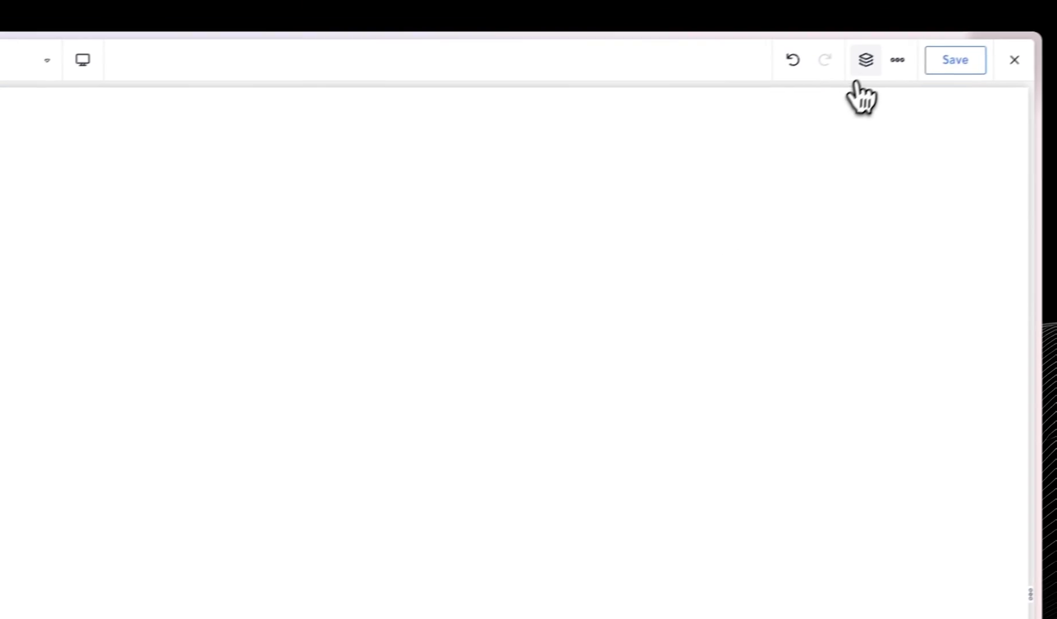
pyautogui.click(868, 60)
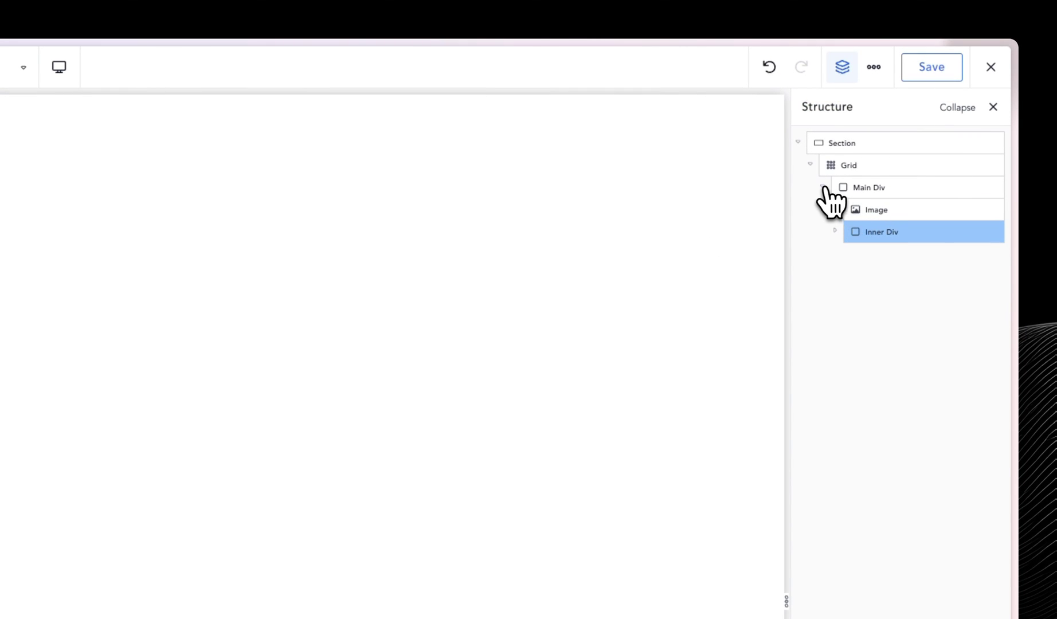
pyautogui.click(824, 187)
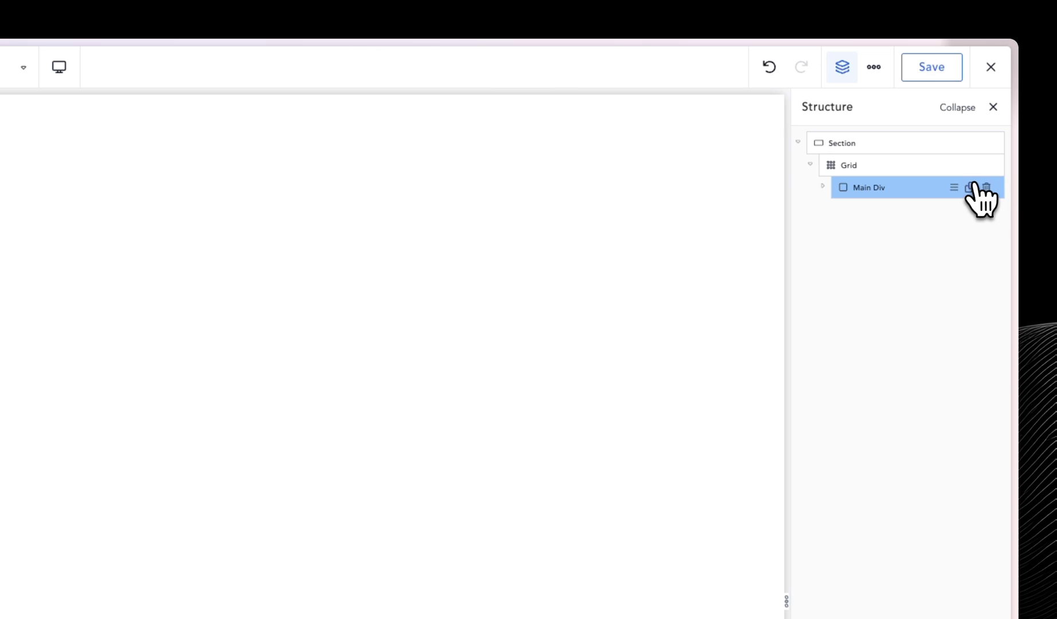
pyautogui.click(969, 187)
pyautogui.click(971, 210)
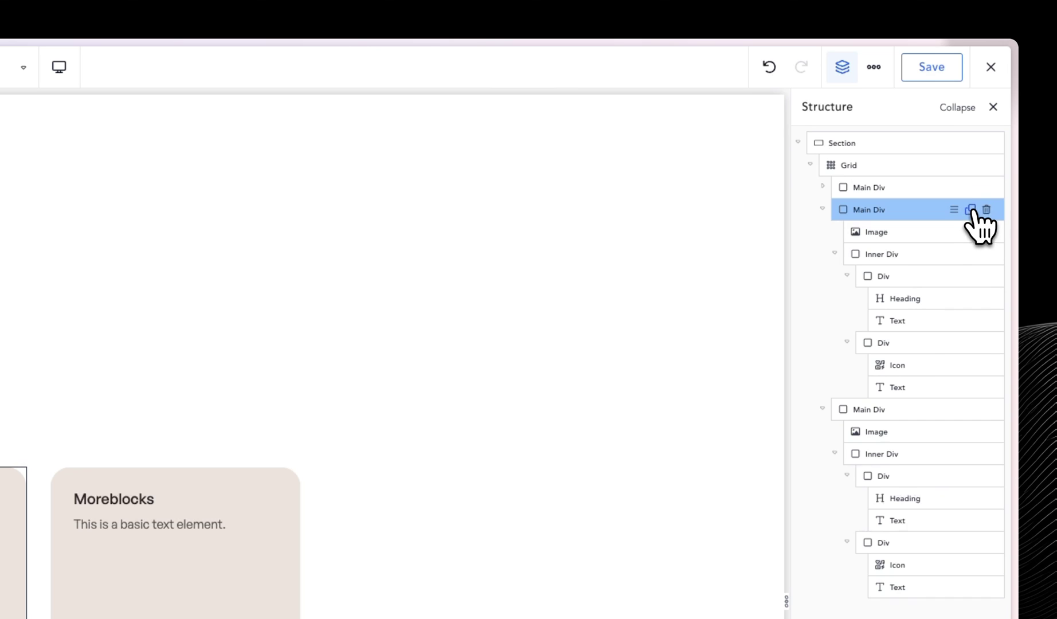
pyautogui.click(969, 210)
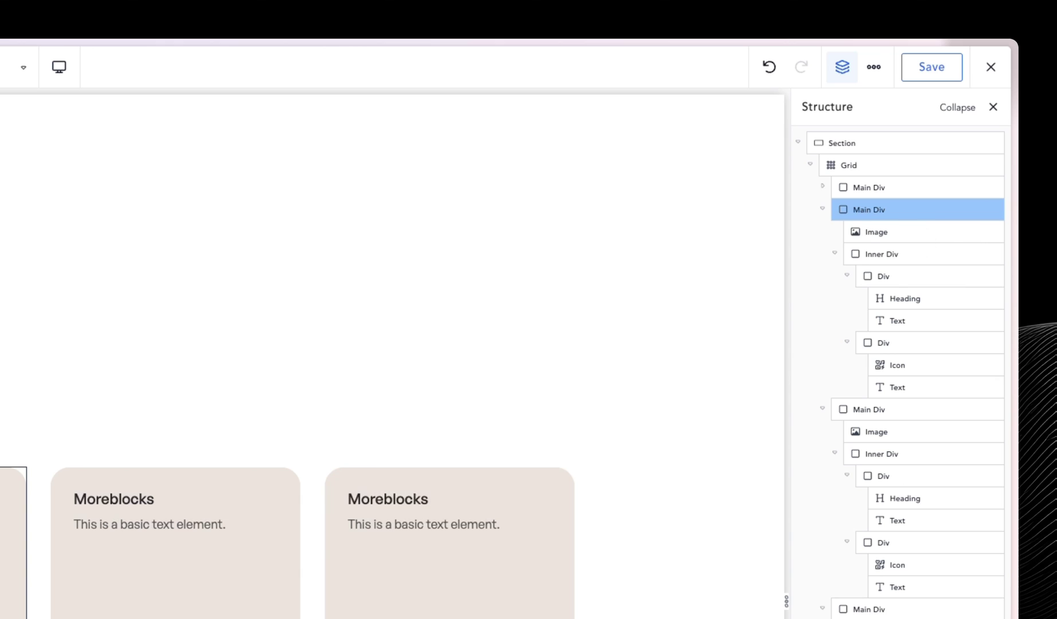
pyautogui.click(822, 210)
pyautogui.click(823, 231)
pyautogui.click(966, 108)
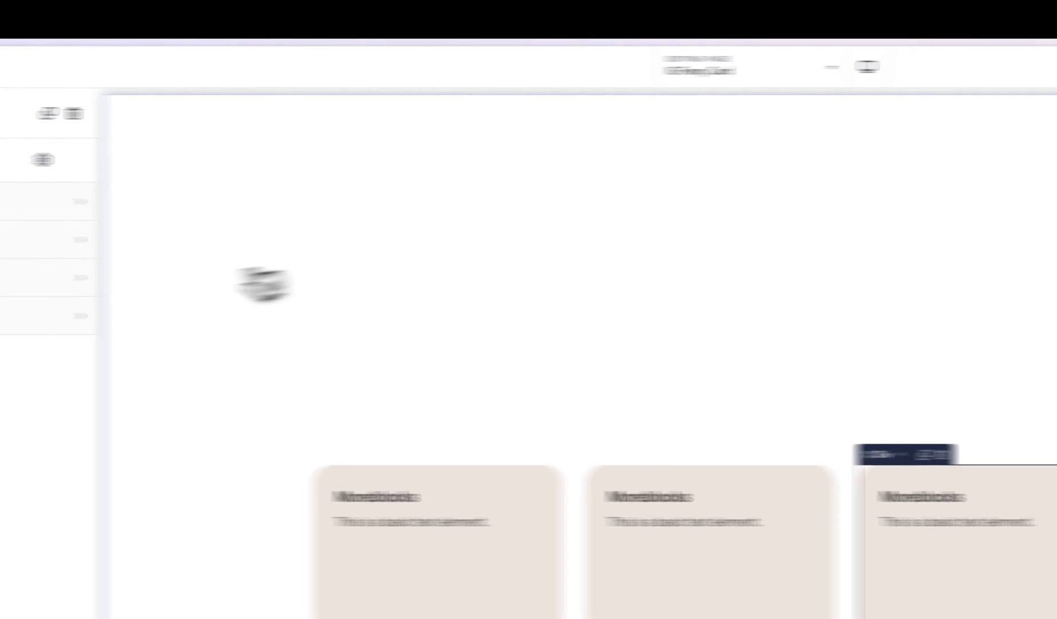
# Step: Check the cards' hover animation on the live page and return to the builder
pyautogui.click(104, 287)
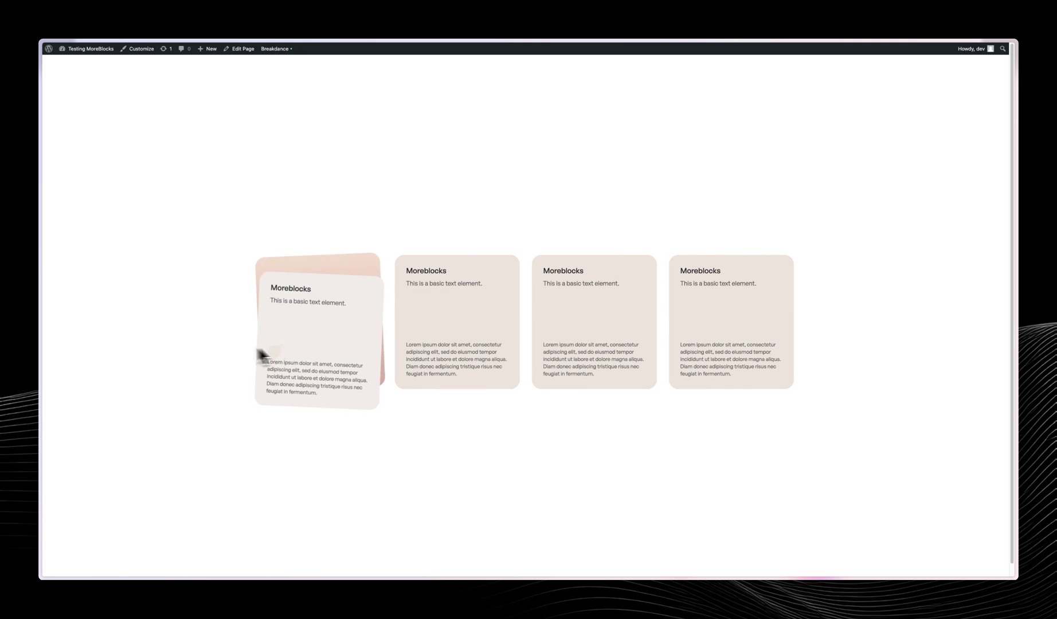
pyautogui.moveTo(49, 238)
pyautogui.click(77, 148)
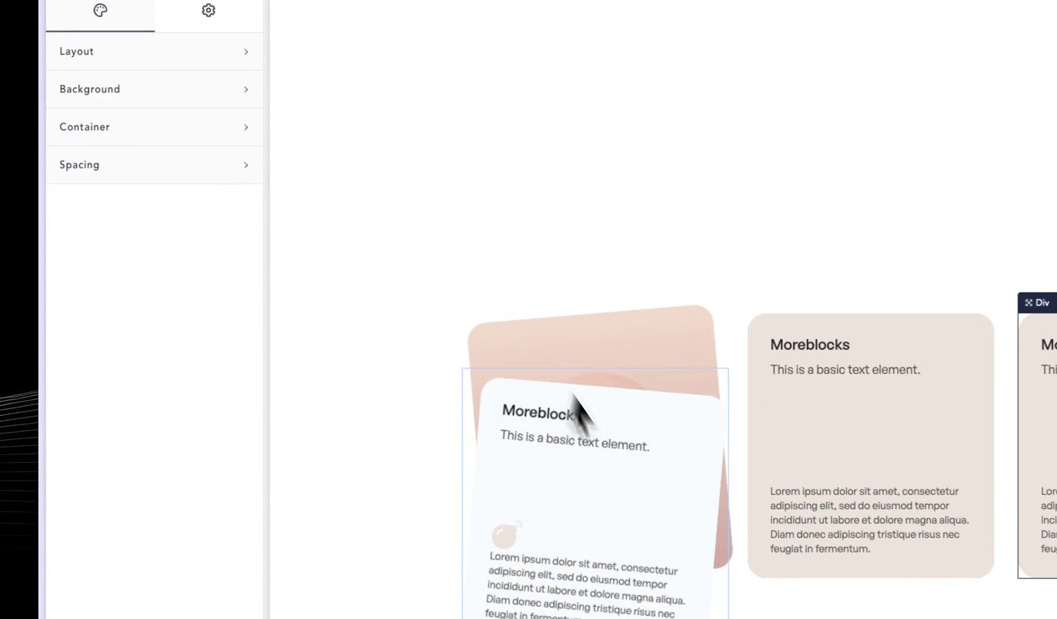
# Step: Replace the first card's icon with an opening double-quote icon found by searching the icon library for "quote"
pyautogui.click(511, 461)
pyautogui.click(155, 7)
pyautogui.write('quote')
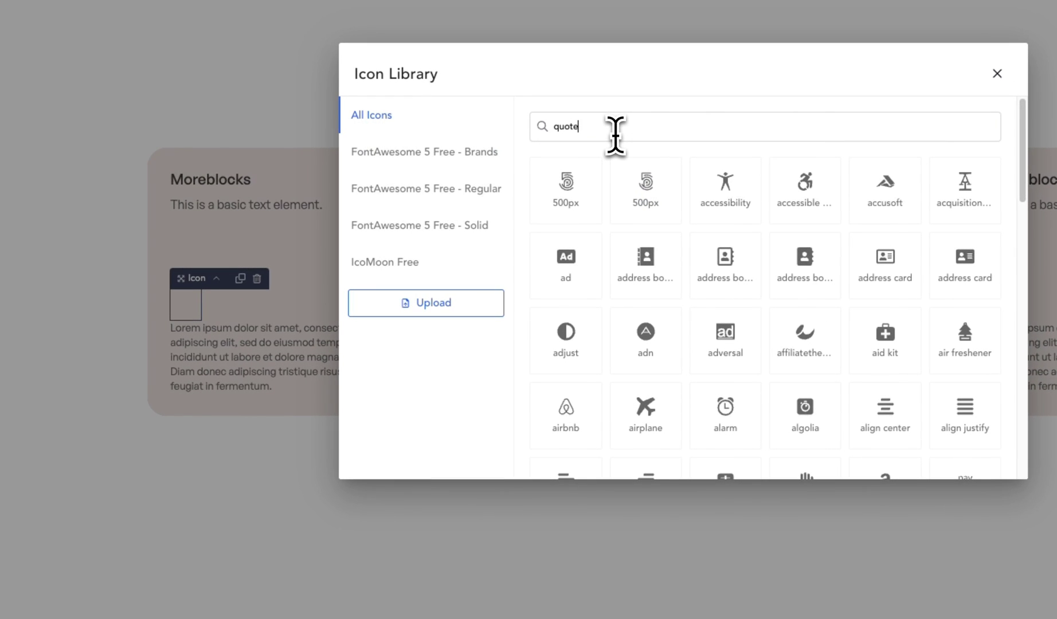
pyautogui.click(737, 206)
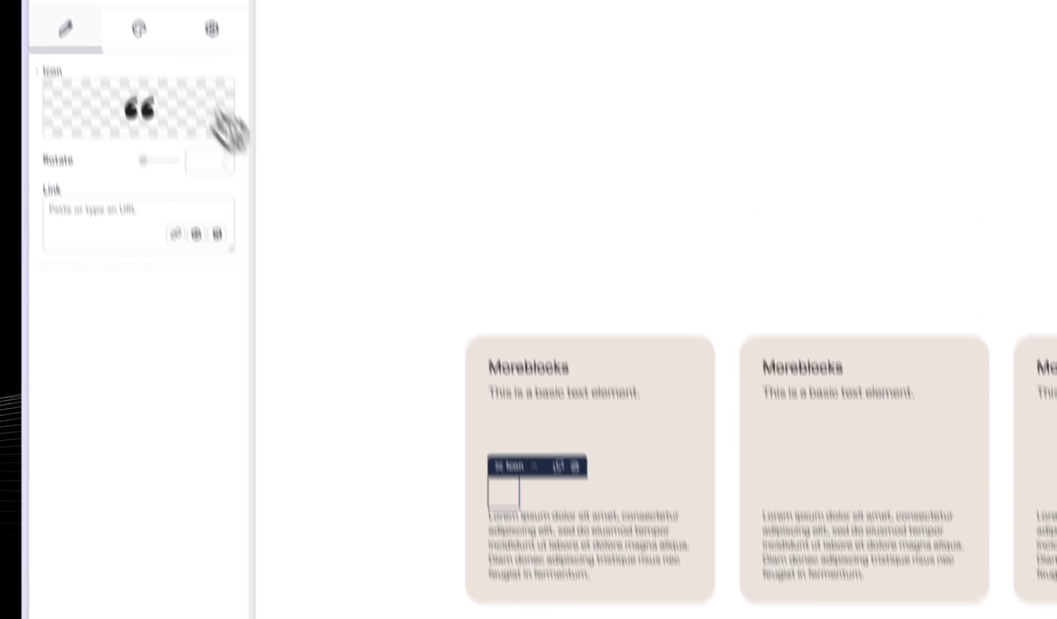
# Step: Set the quote icon's color to the near-black palette swatch and save the page
pyautogui.click(139, 29)
pyautogui.click(153, 70)
pyautogui.click(221, 116)
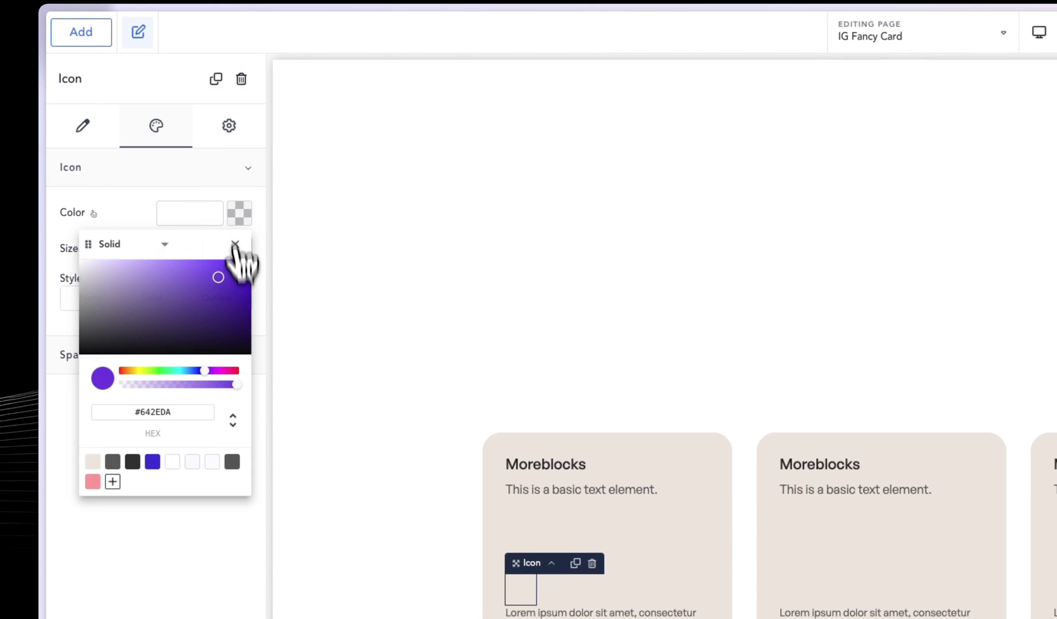
pyautogui.click(133, 461)
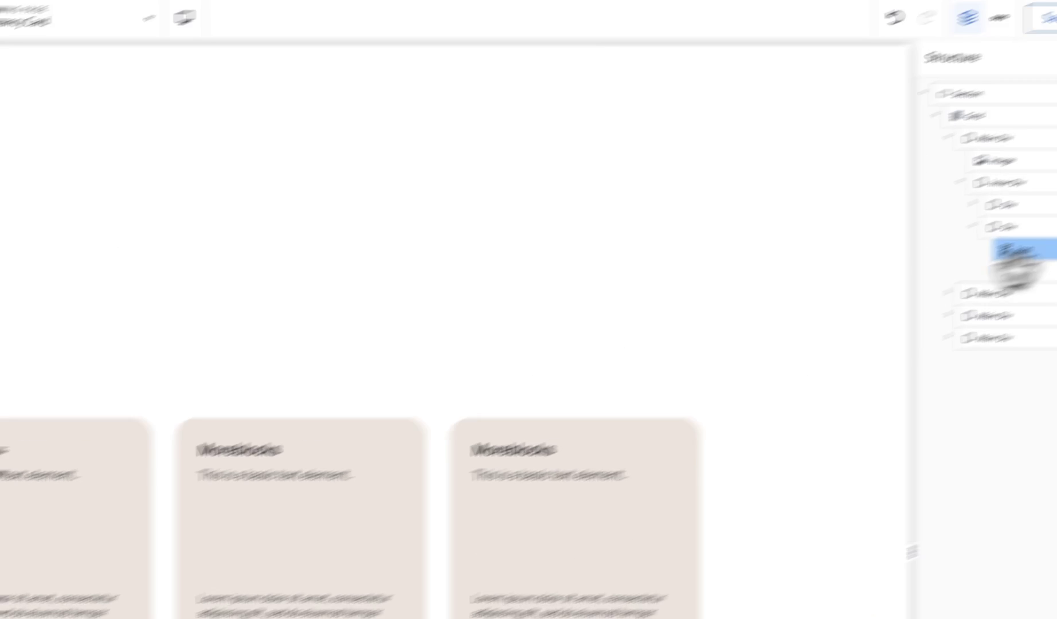
pyautogui.rightClick(920, 296)
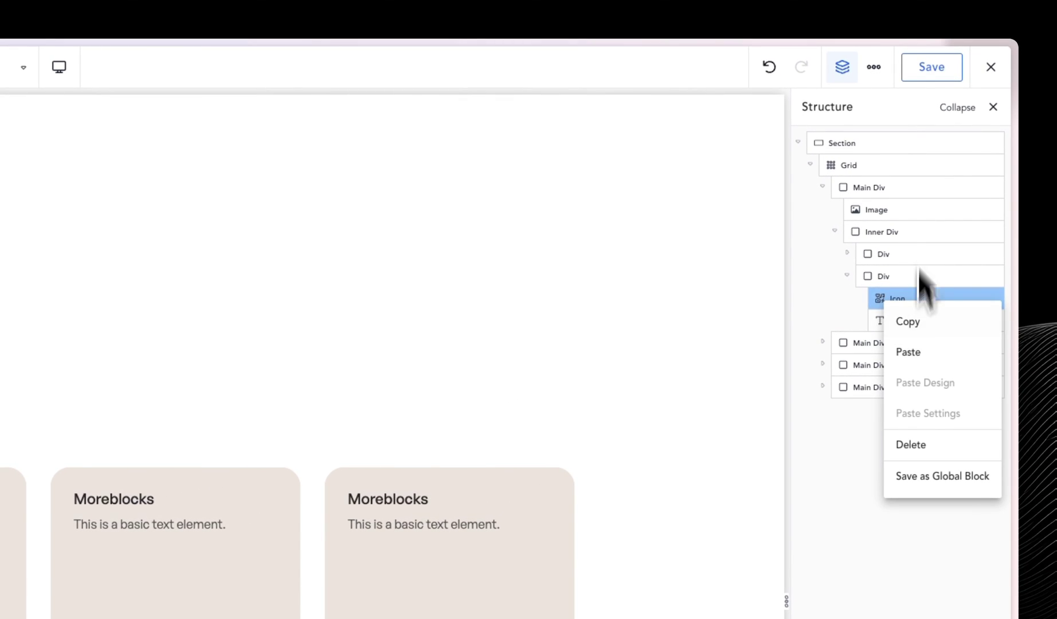
pyautogui.click(935, 66)
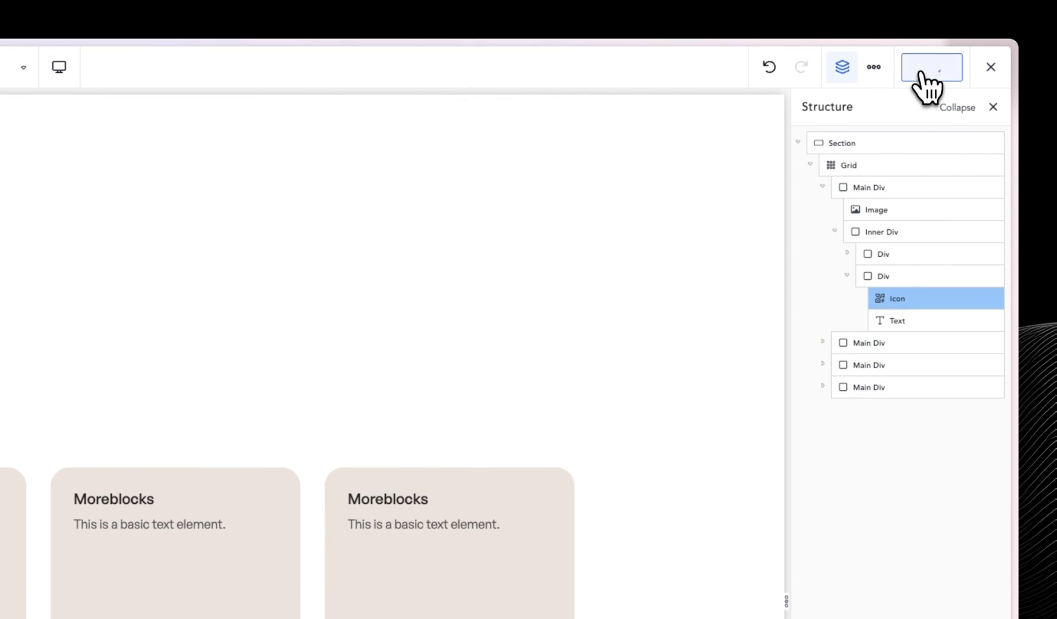
# Step: Delete the three duplicated Main Divs, keeping only the first one with the quote icon
pyautogui.click(824, 187)
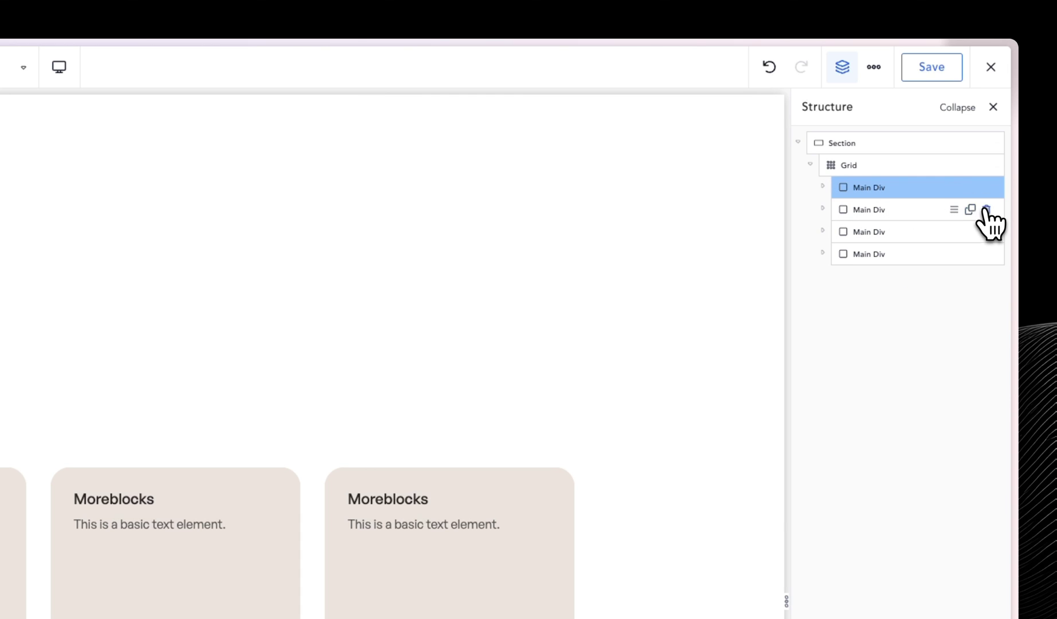
pyautogui.click(986, 209)
pyautogui.click(985, 209)
pyautogui.click(986, 209)
pyautogui.click(929, 186)
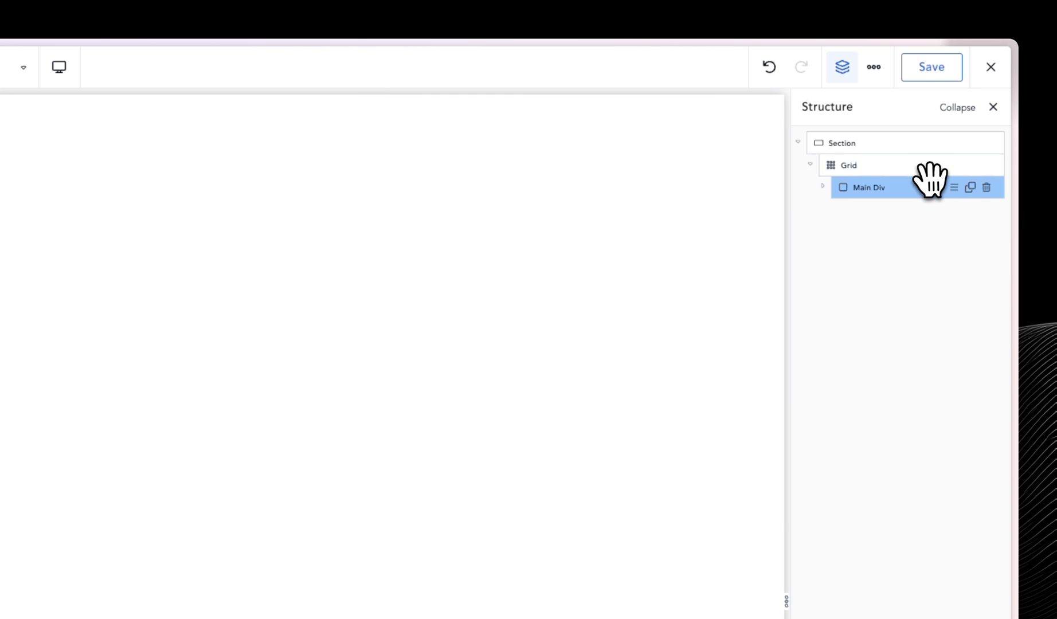
# Step: Duplicate the Main Div containing the quote icon three times and switch to the live page
pyautogui.click(970, 187)
pyautogui.click(970, 188)
pyautogui.click(970, 188)
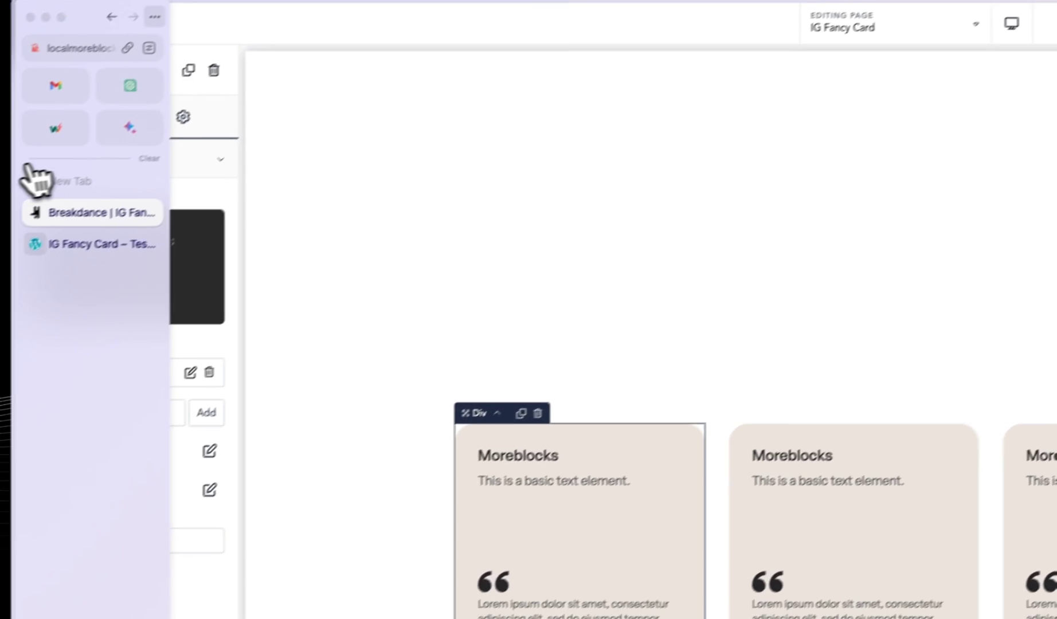
pyautogui.click(109, 228)
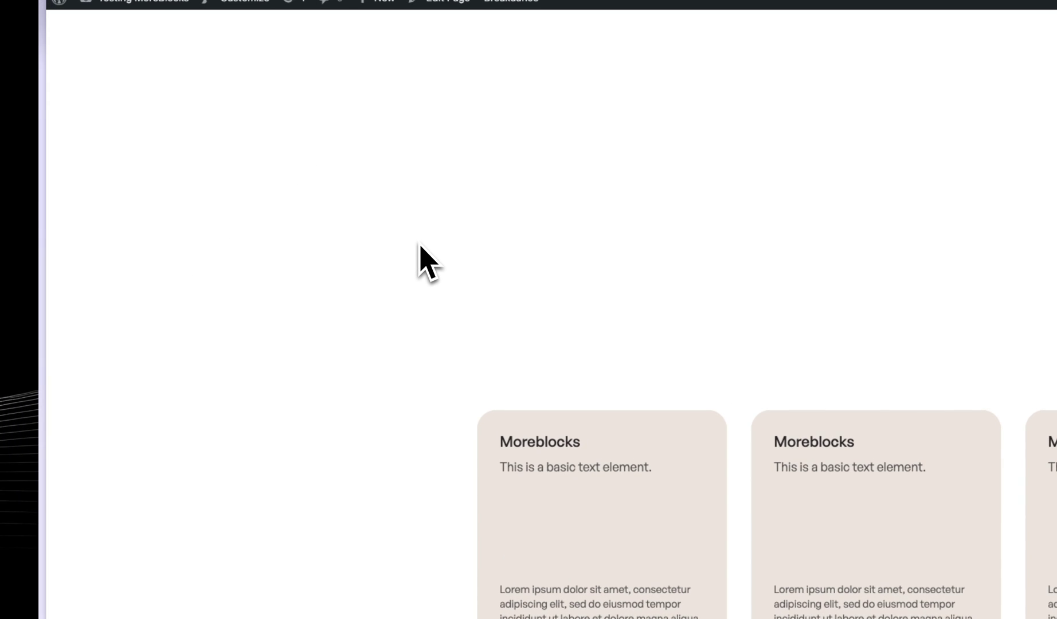